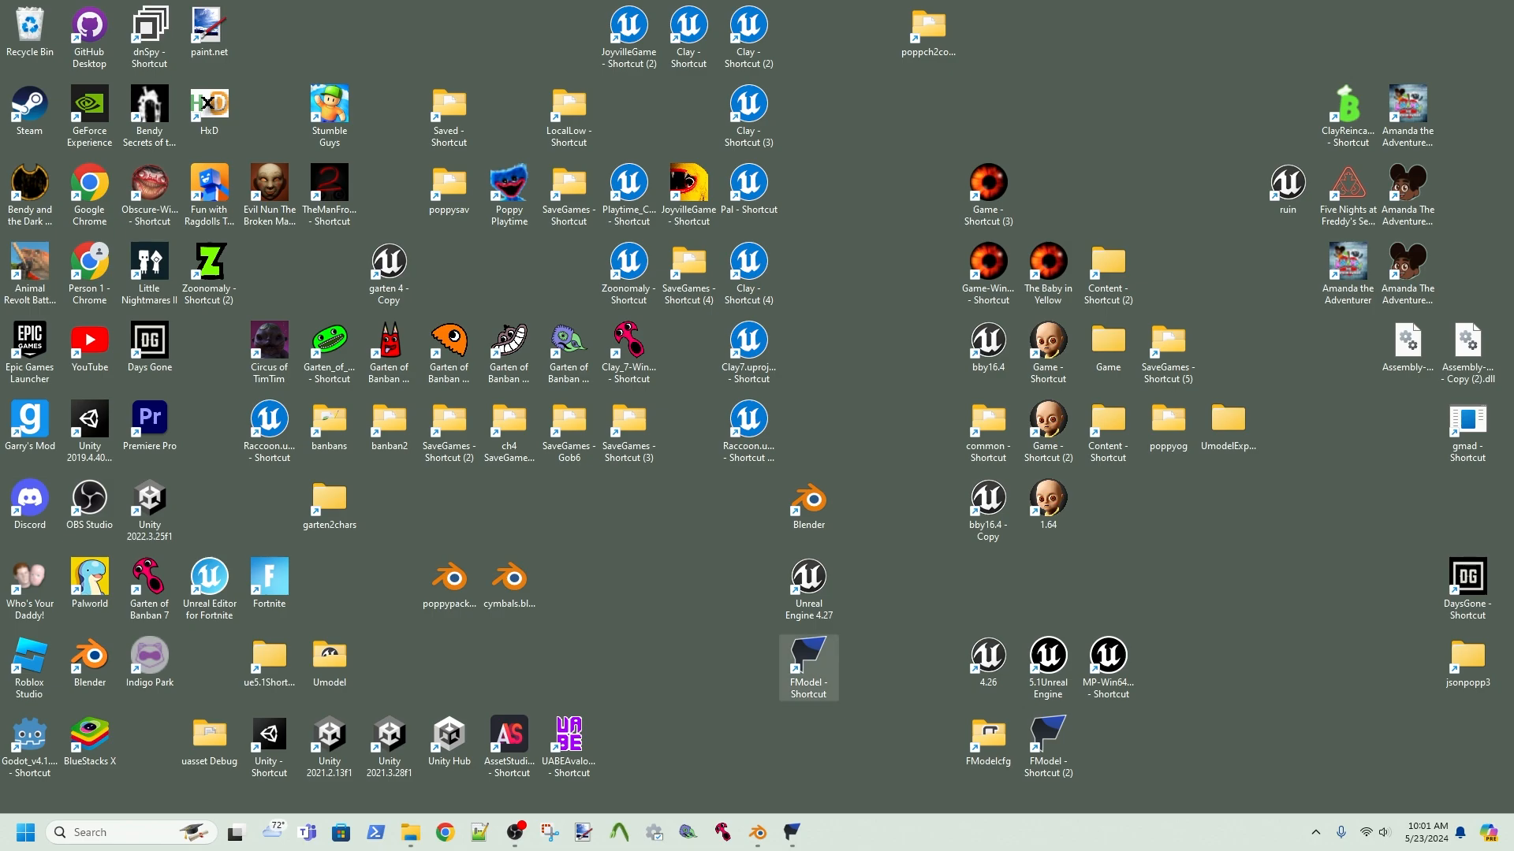
- Launch FModel, check the game's Paks folder in File Explorer, and load the pakchunk0-WindowsNoEditor.pak archive
{"action": "double_click", "coordinate": [808, 666]}
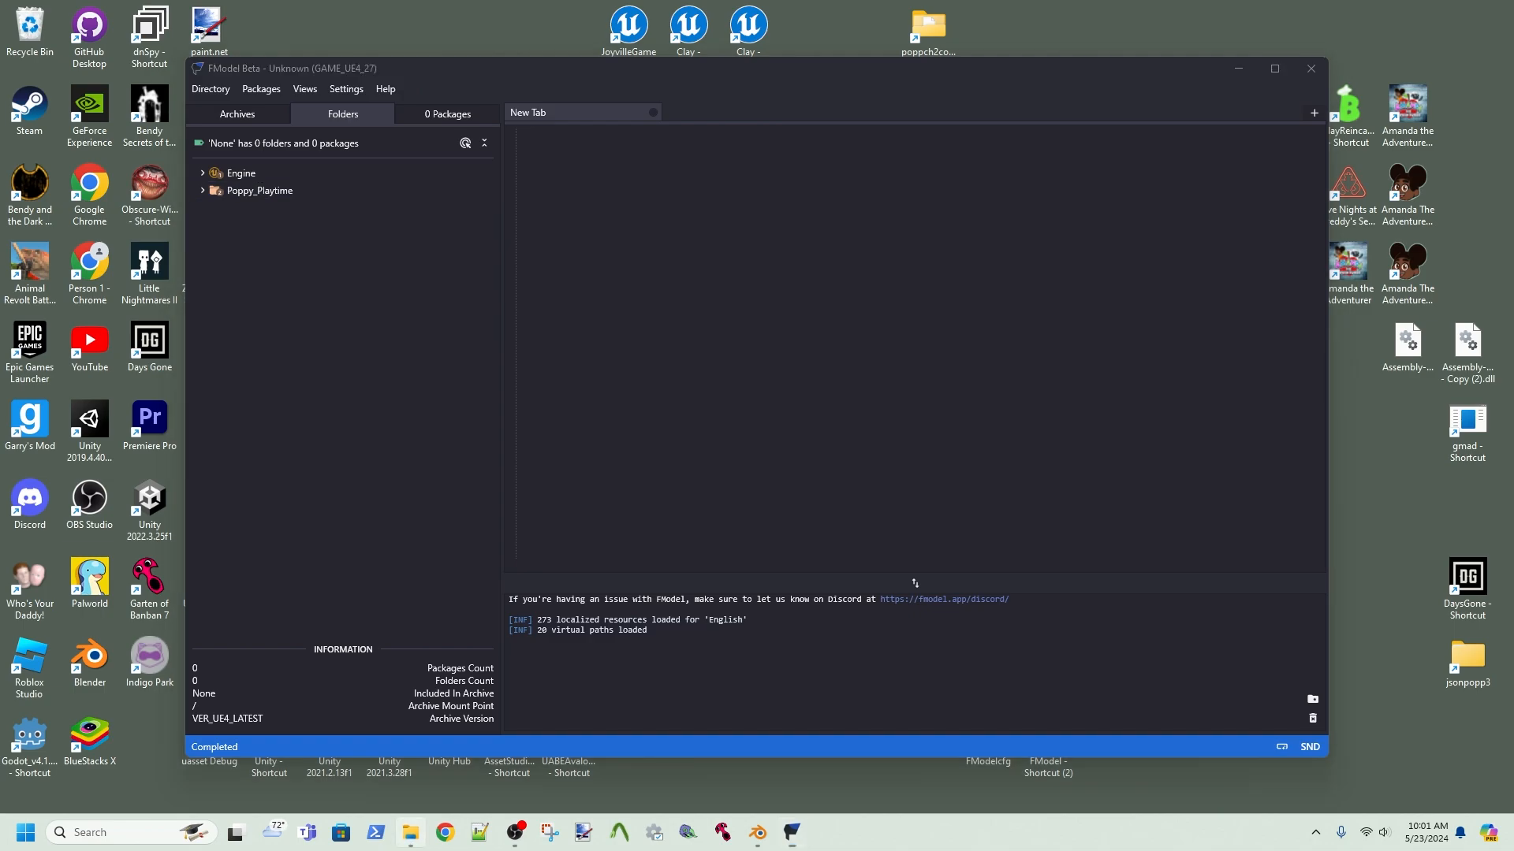
{"action": "left_click", "coordinate": [410, 833]}
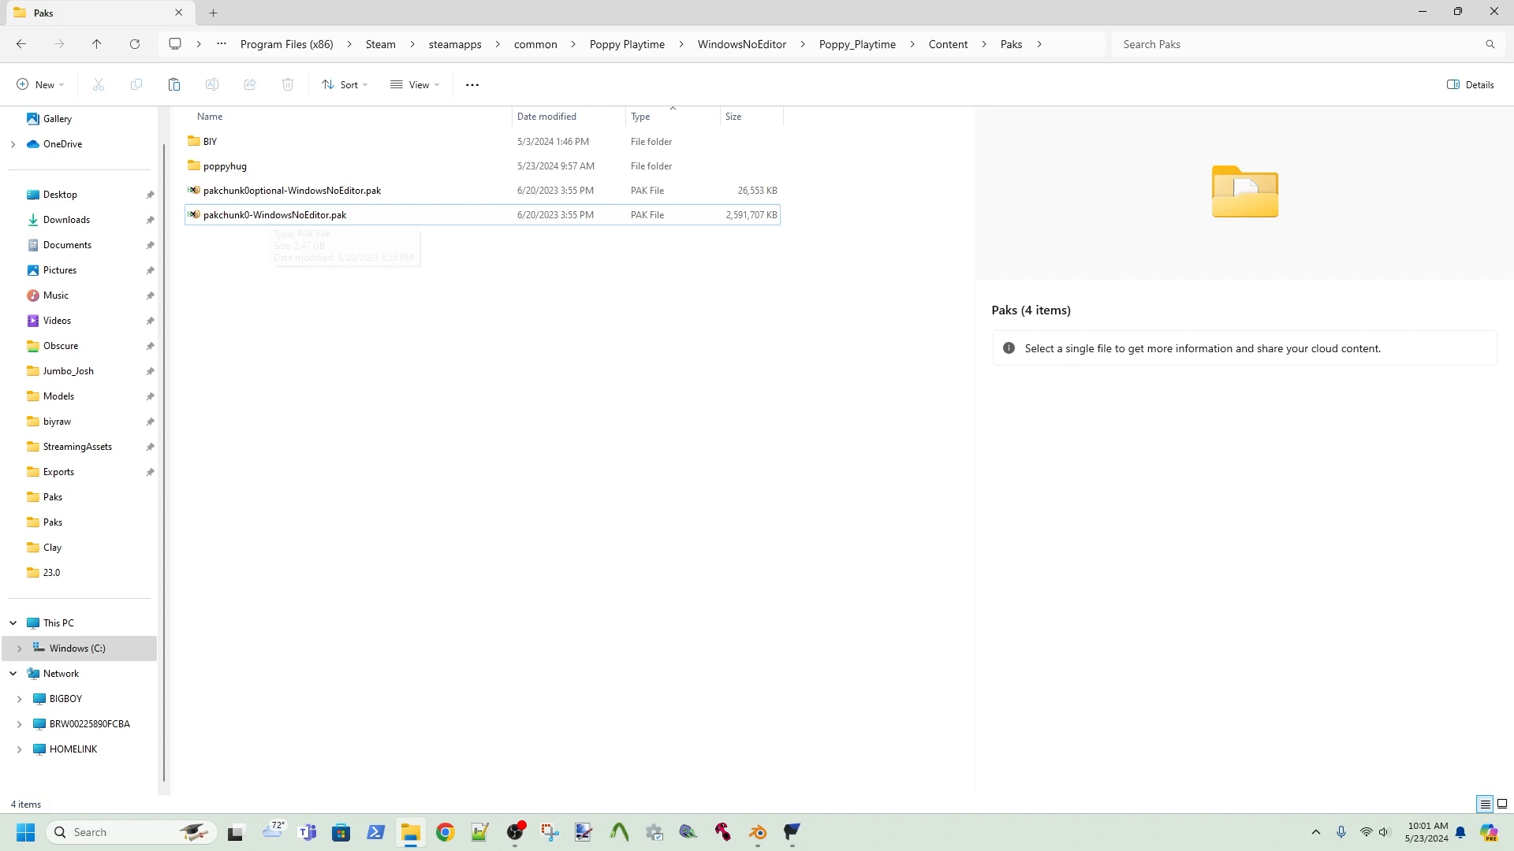
{"action": "left_click", "coordinate": [1423, 12]}
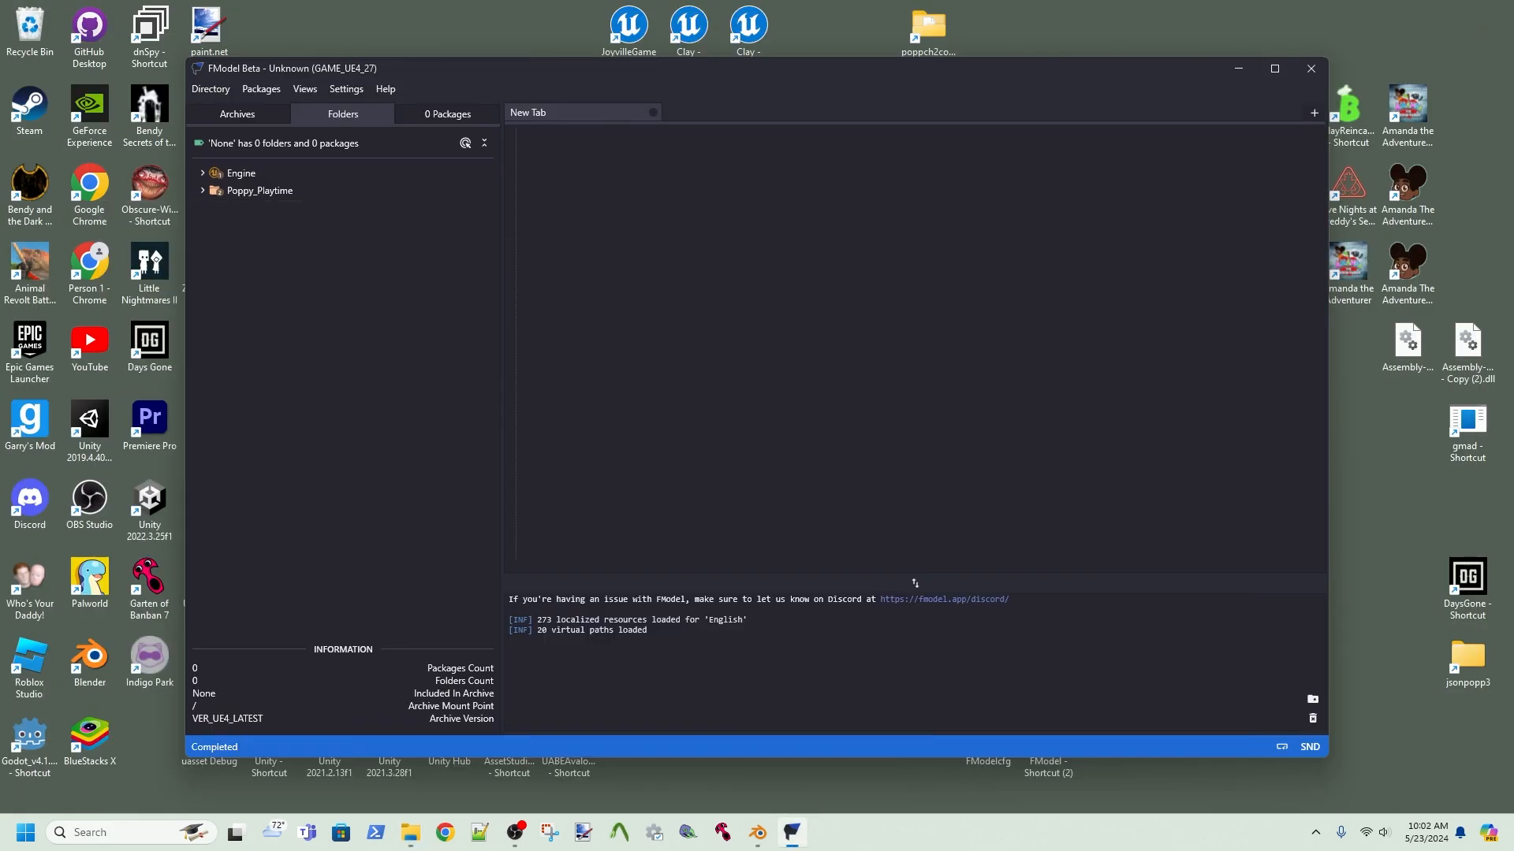
{"action": "left_click", "coordinate": [237, 114]}
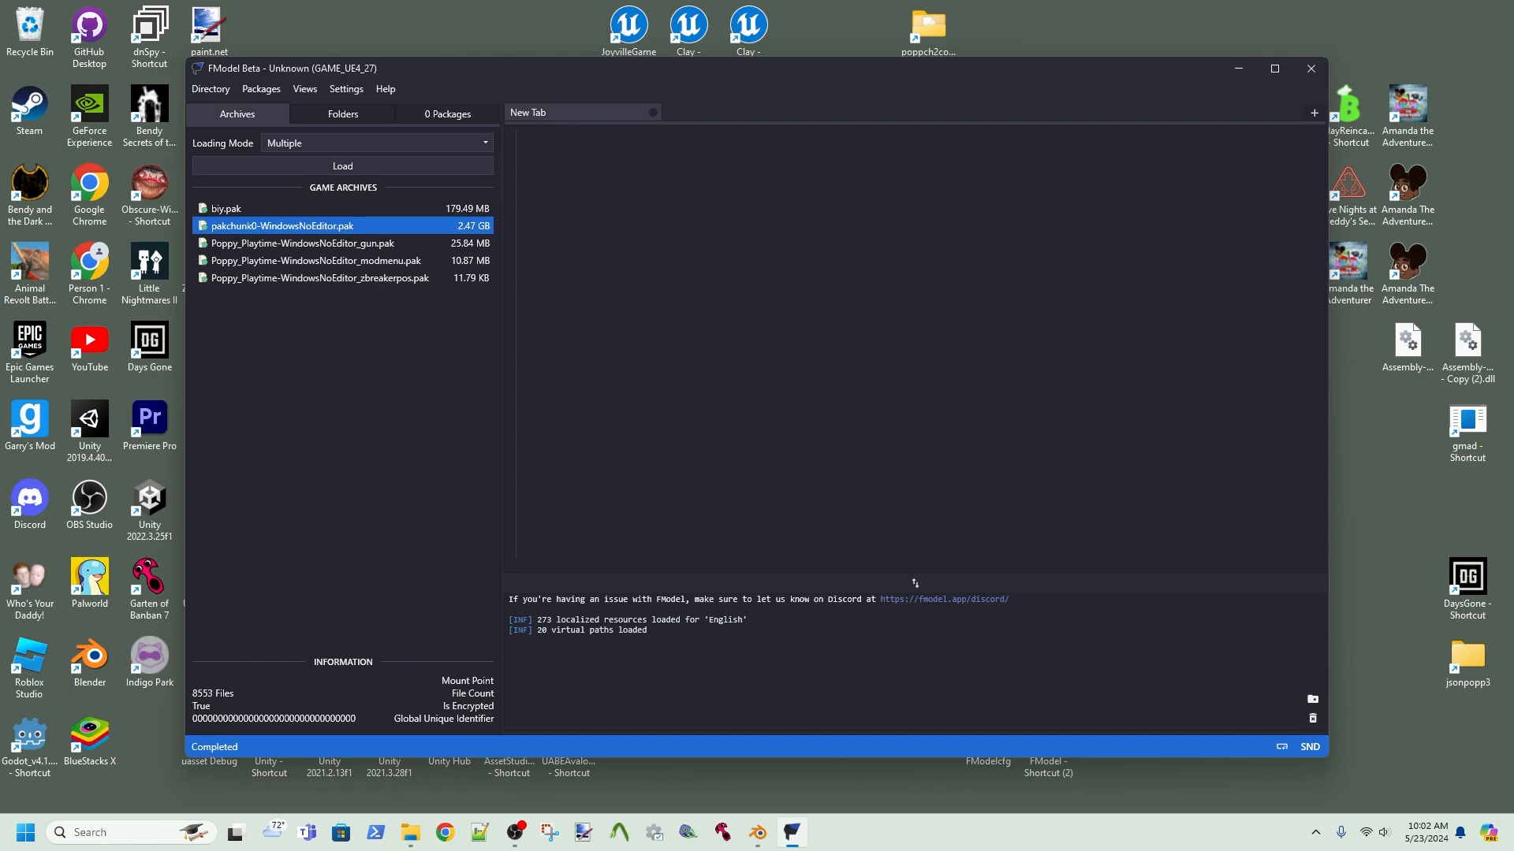
{"action": "left_click", "coordinate": [342, 167]}
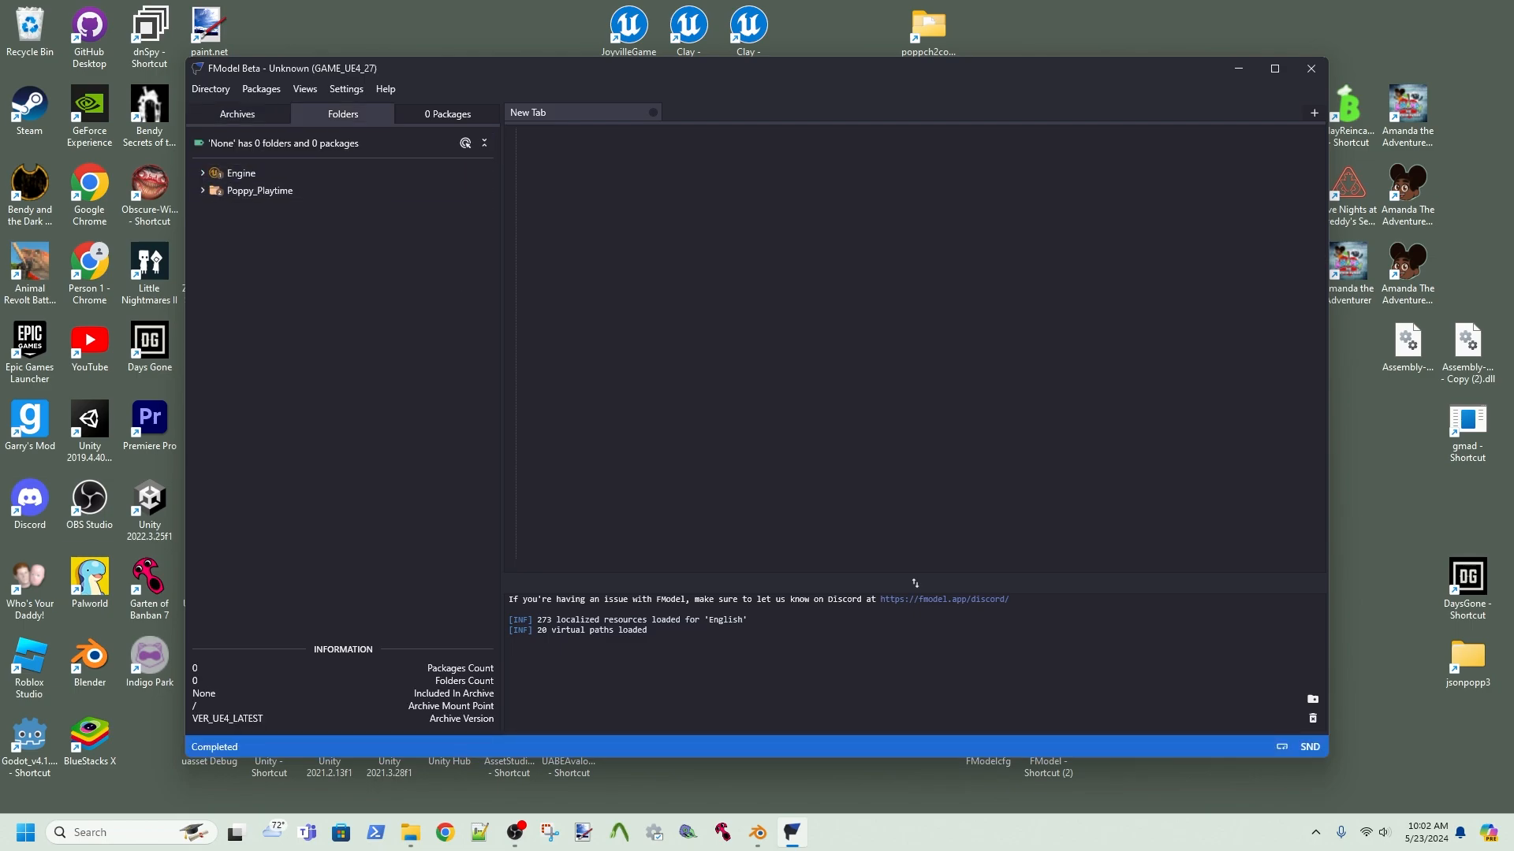
- Search the loaded packages for "Huggy_R" and open Huggy_RIG.uasset in the 3D viewer
{"action": "left_click", "coordinate": [261, 88]}
{"action": "left_click", "coordinate": [272, 111]}
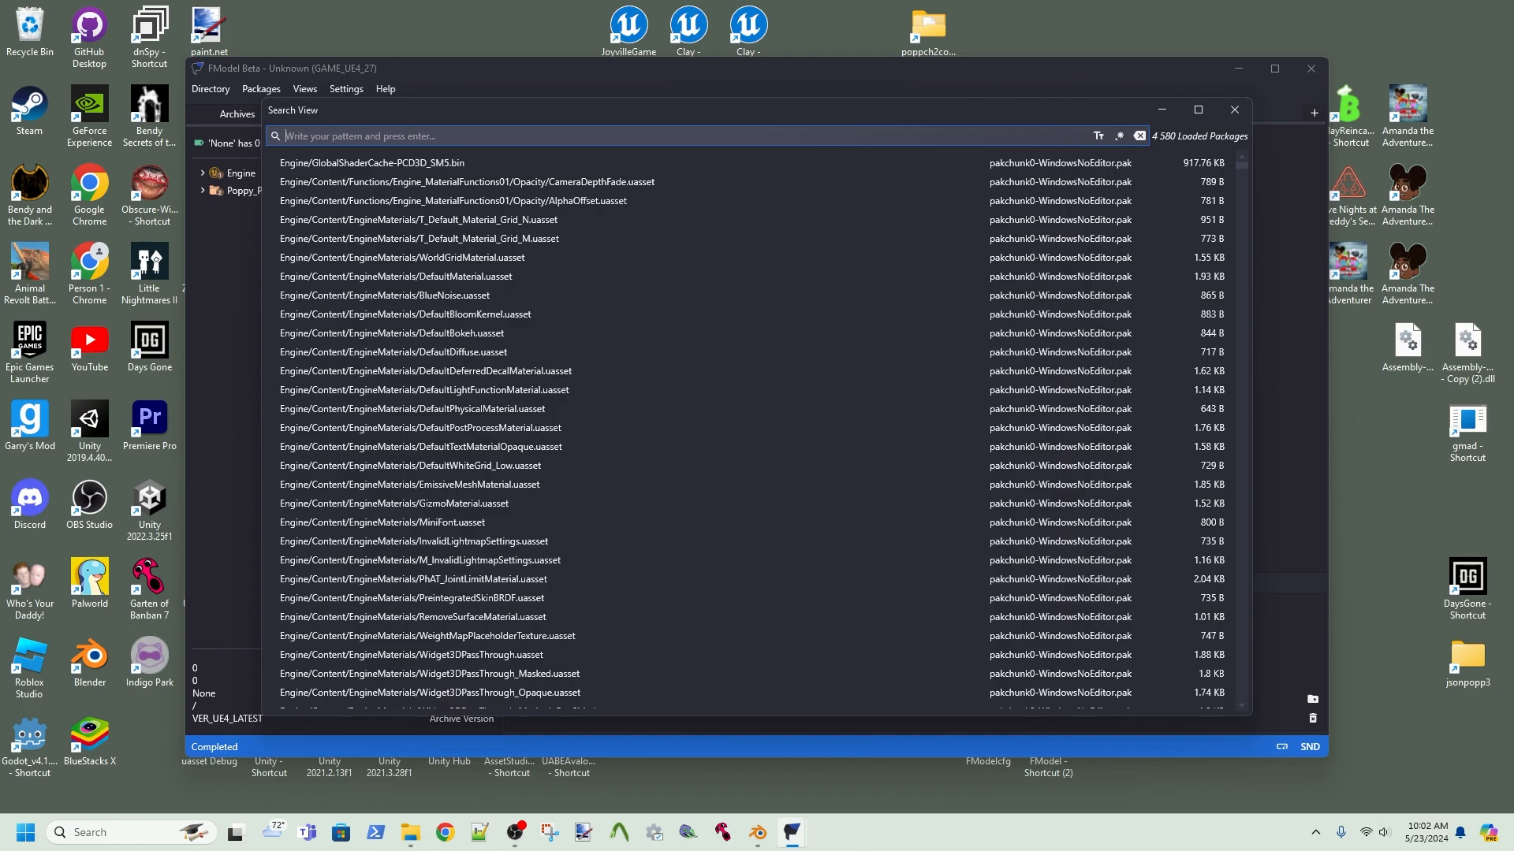
{"action": "type", "text": "Huggy_R"}
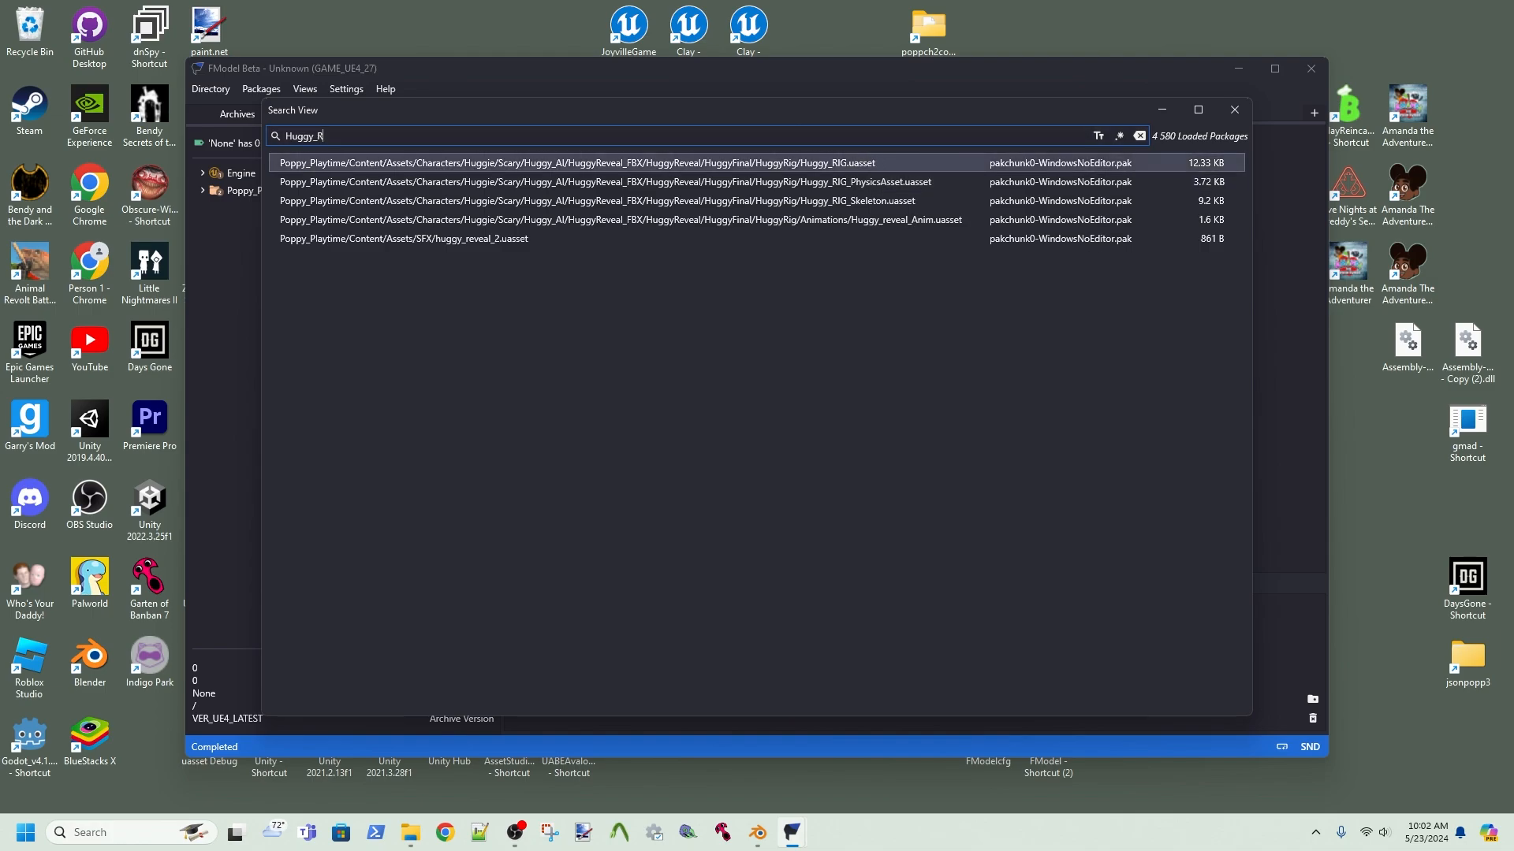
{"action": "double_click", "coordinate": [867, 163]}
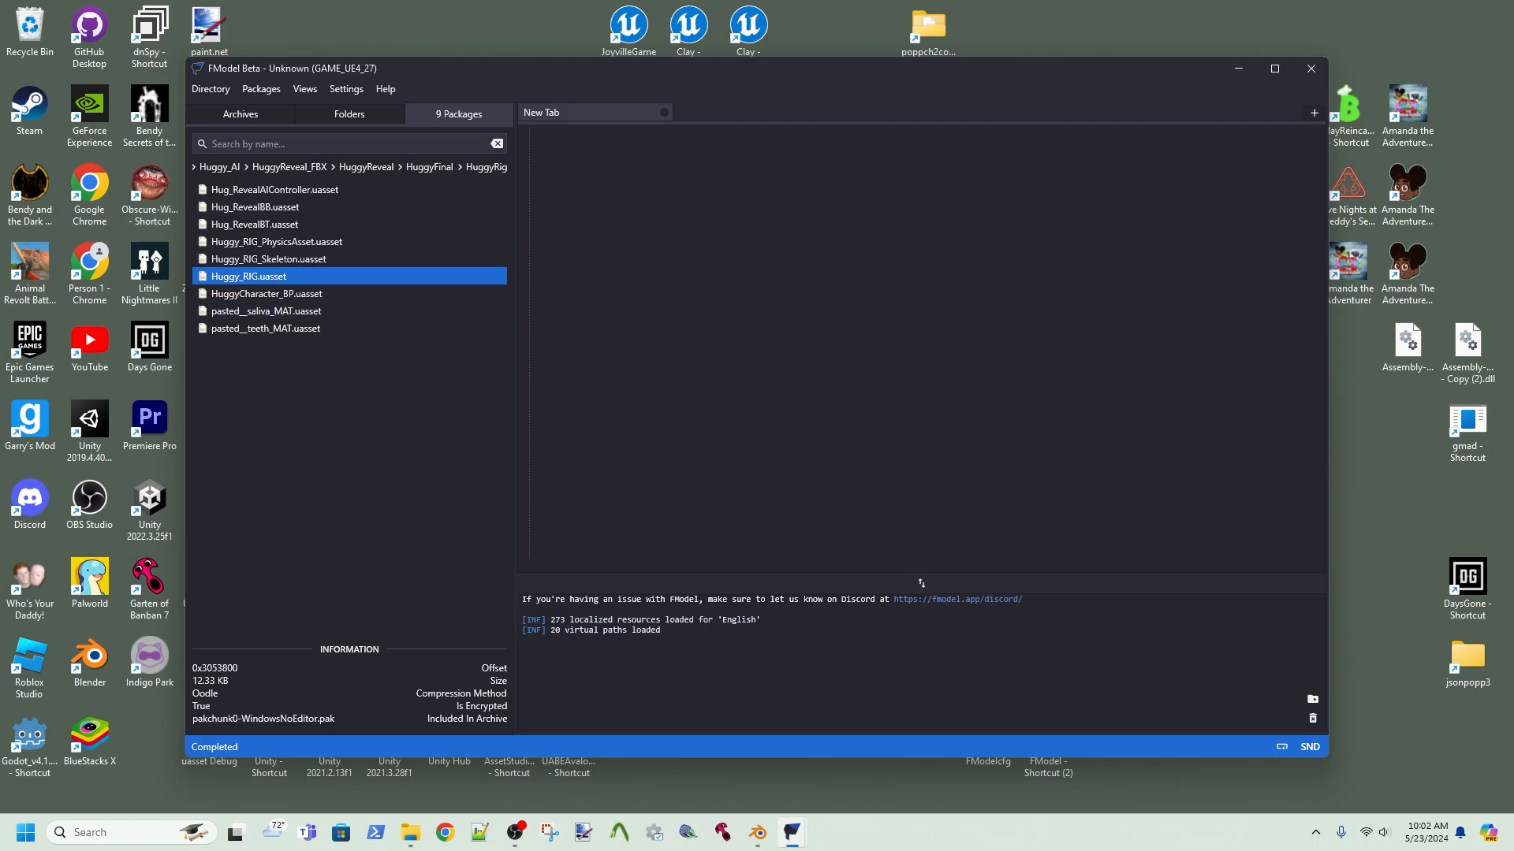
{"action": "key", "text": "Return"}
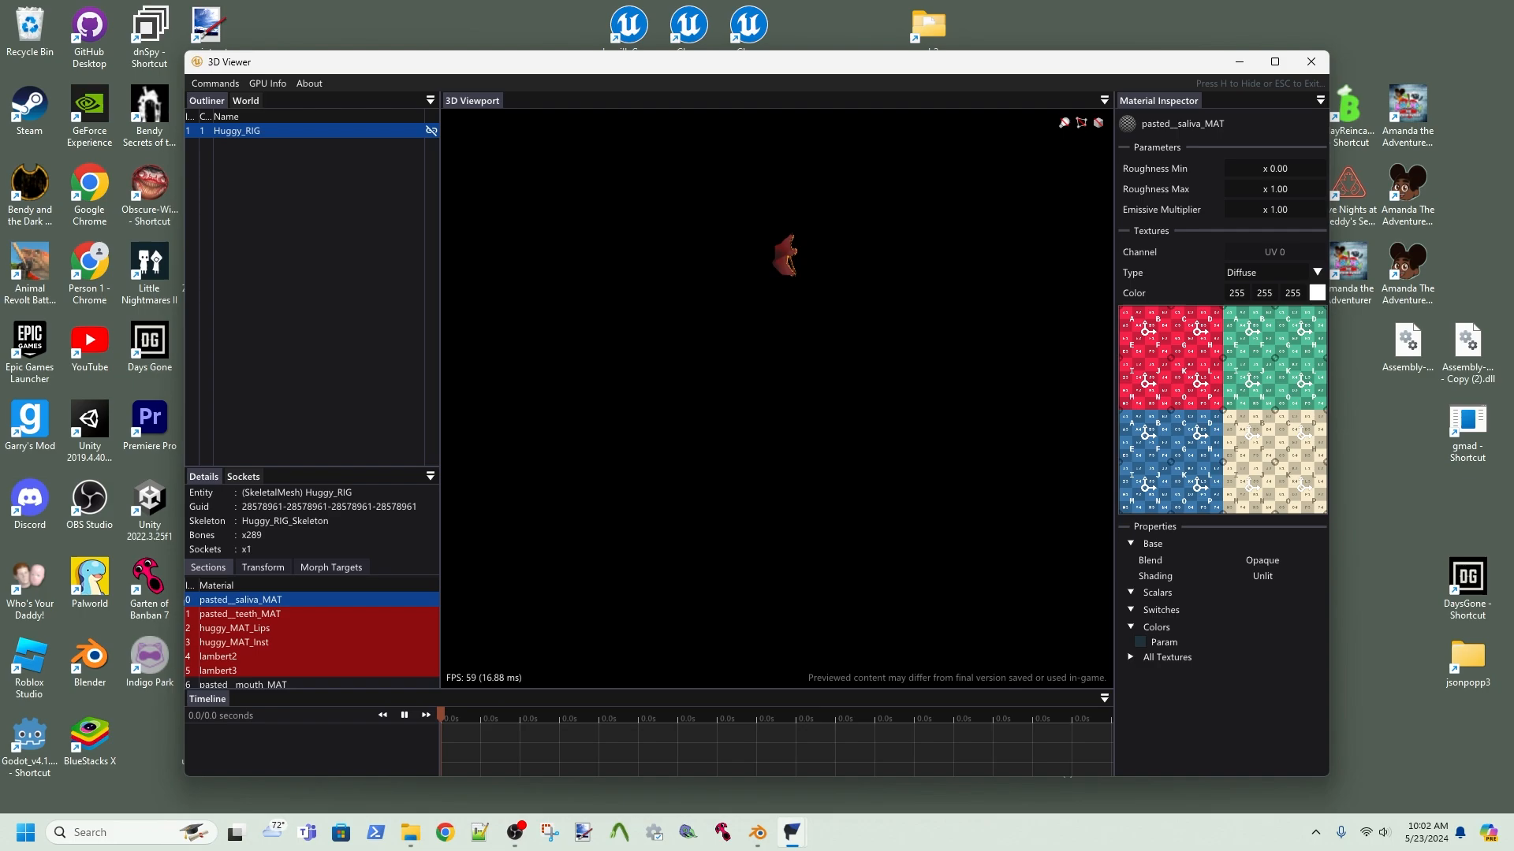
- Examine the Huggy_RIG mesh in the 3D viewer and the output directory in the general settings
{"action": "right_click", "coordinate": [776, 399]}
{"action": "left_click_drag", "start_coordinate": [777, 398], "coordinate": [879, 434]}
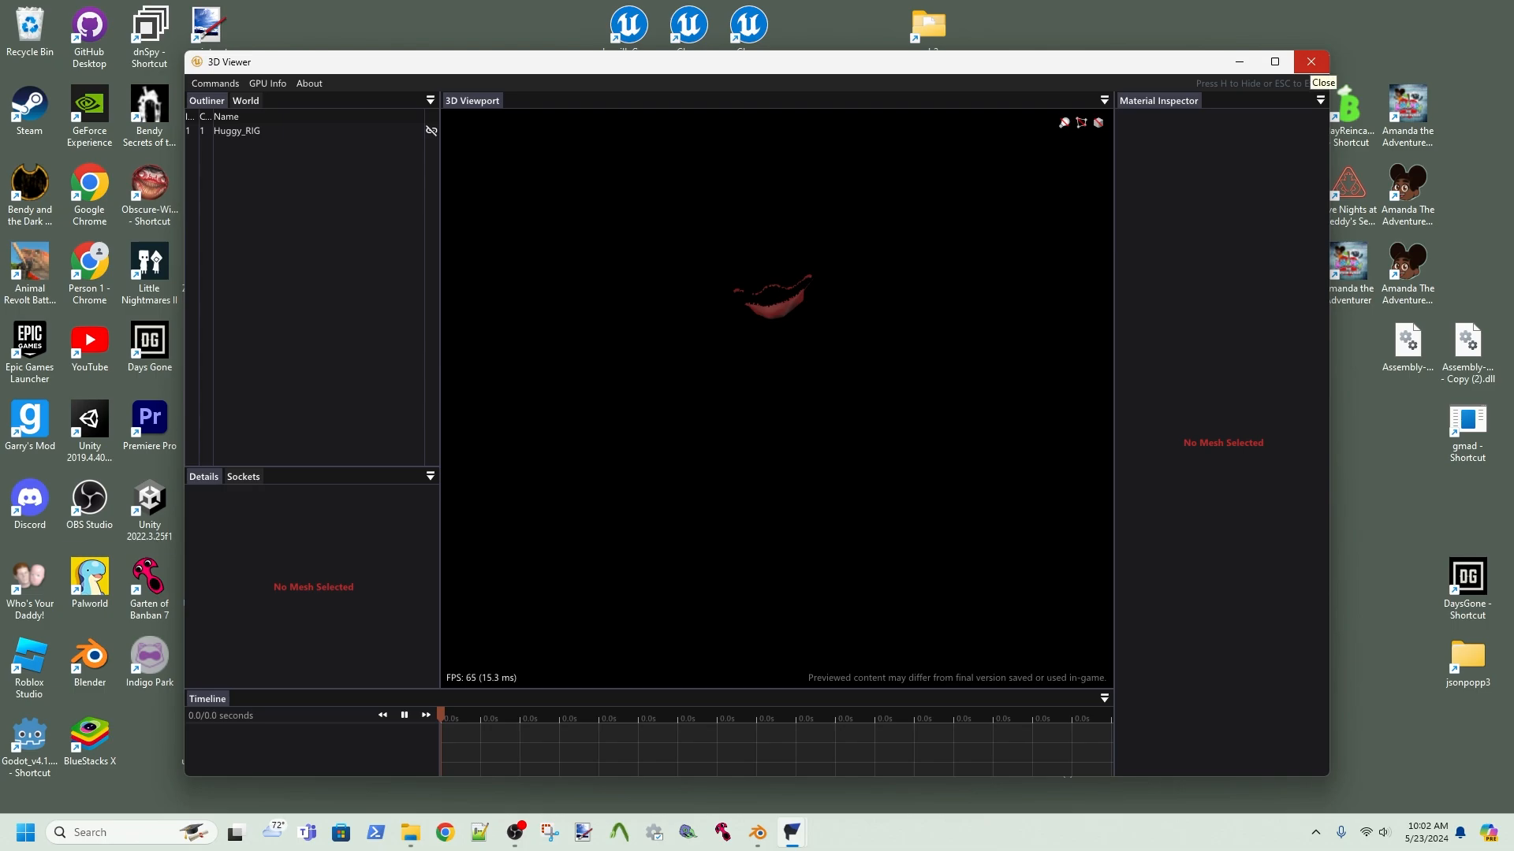
{"action": "left_click", "coordinate": [1311, 61]}
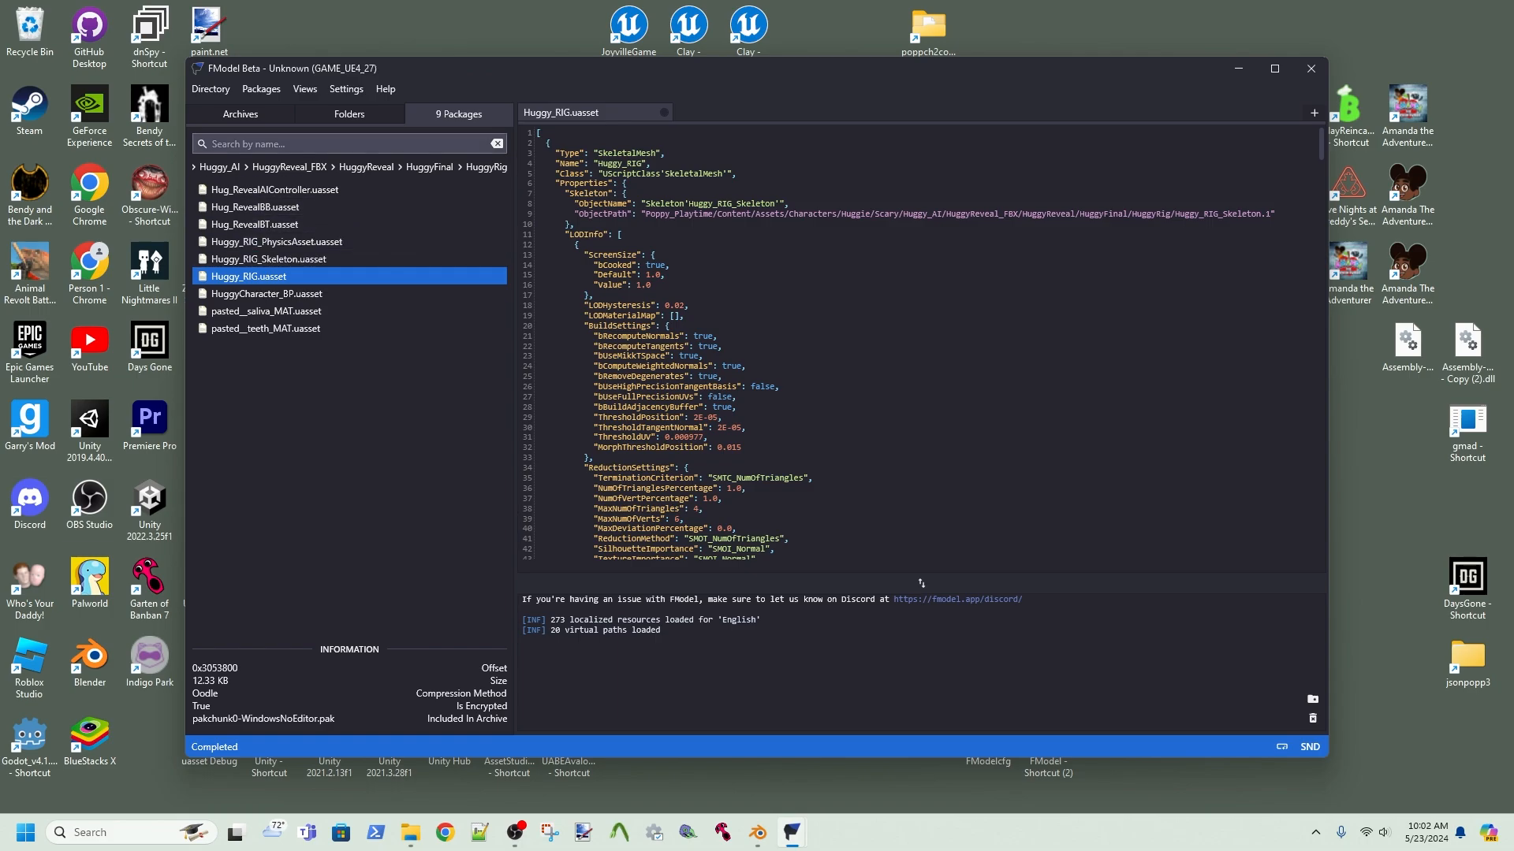
{"action": "left_click", "coordinate": [347, 89]}
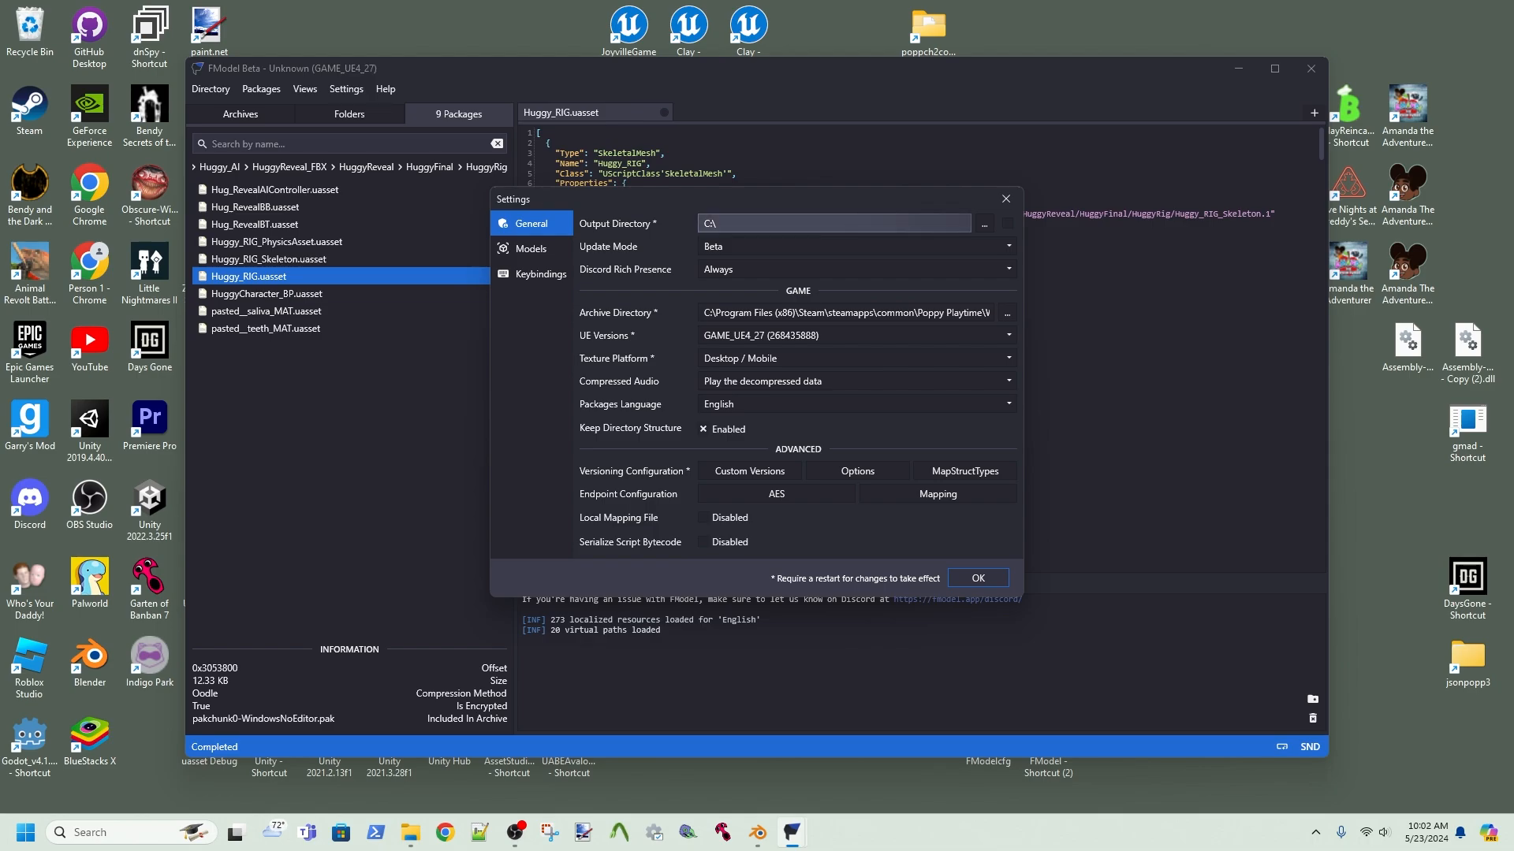
{"action": "left_click", "coordinate": [977, 578]}
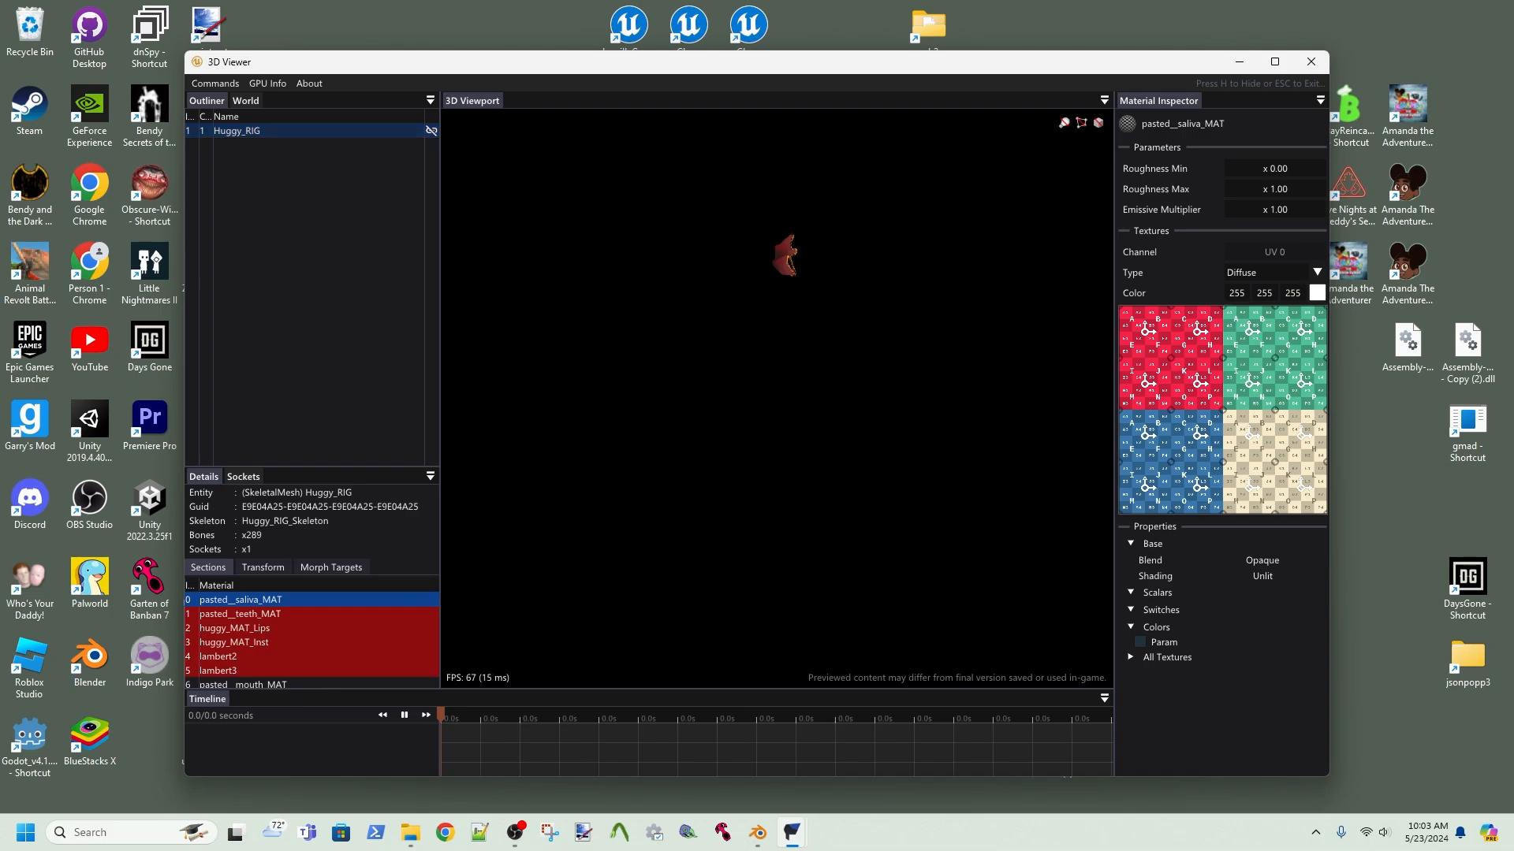
- Save the Huggy_RIG mesh from the 3D viewer, show the exported file in its folder, and clear the open windows
{"action": "right_click", "coordinate": [261, 131]}
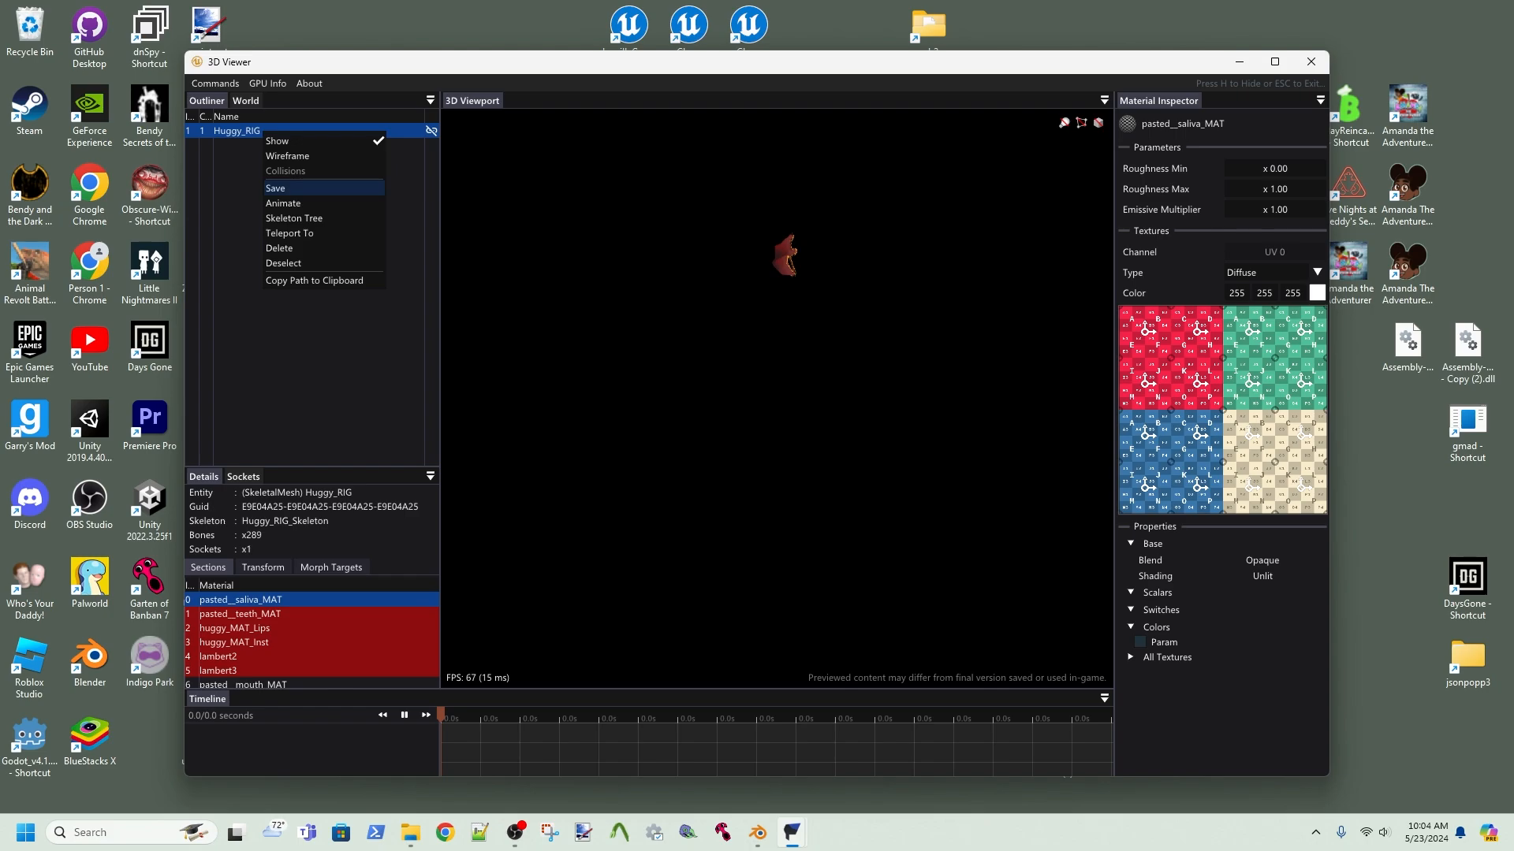
{"action": "left_click", "coordinate": [275, 188]}
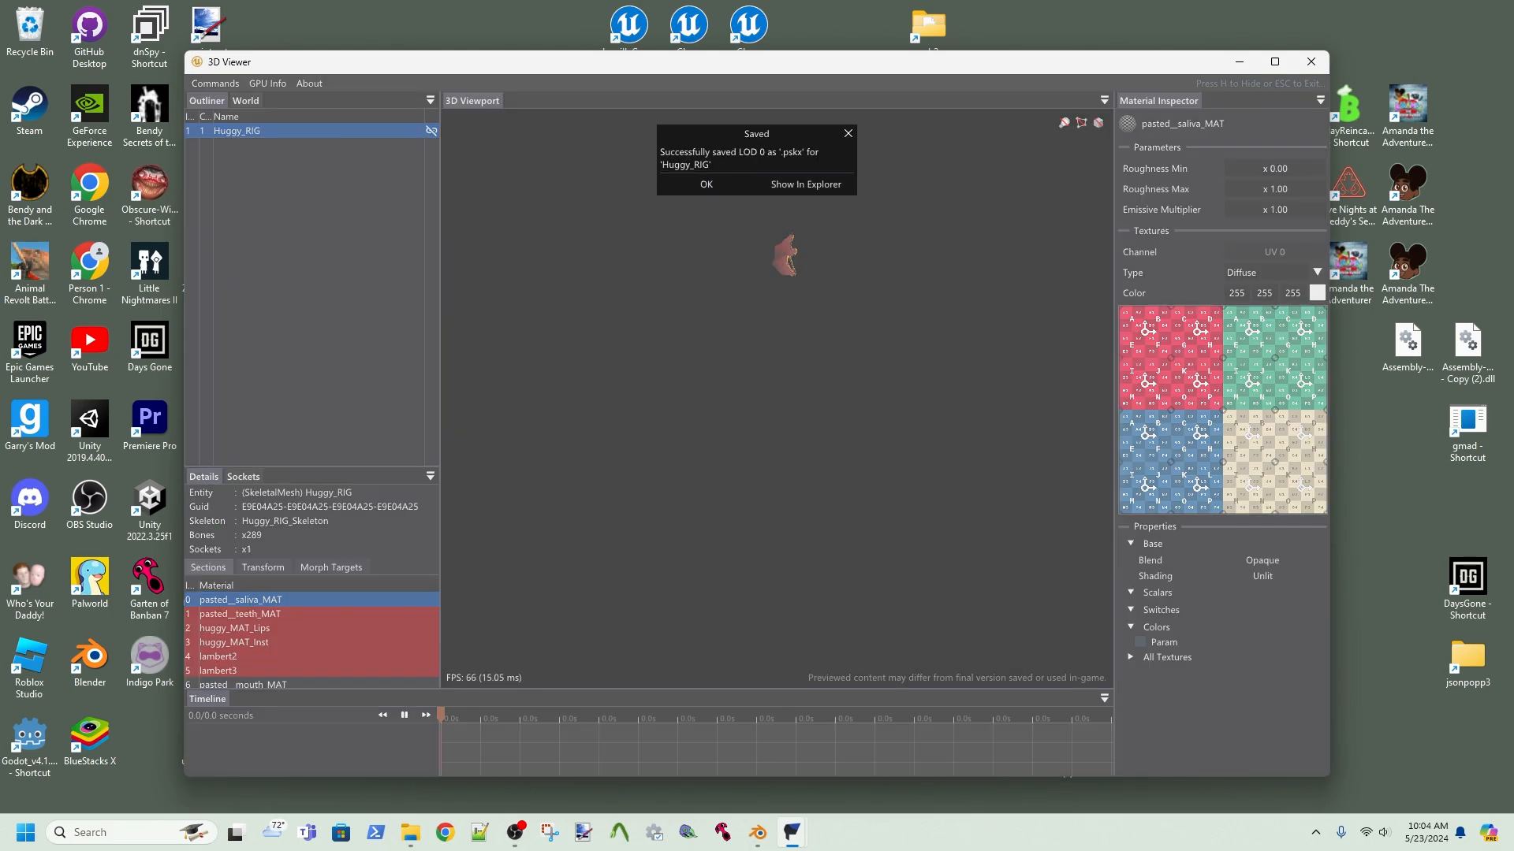
{"action": "left_click", "coordinate": [806, 184]}
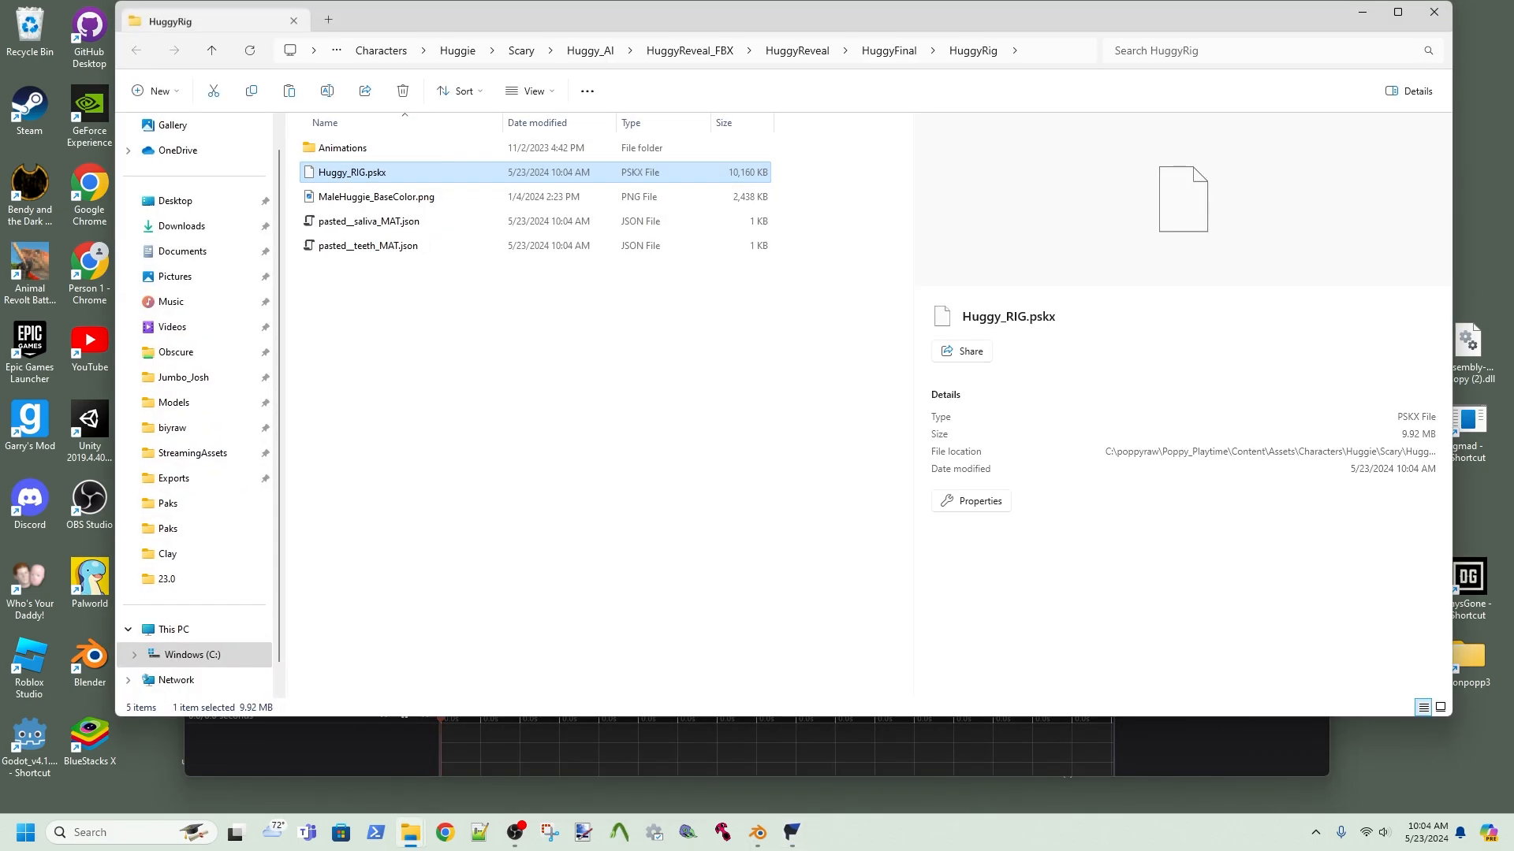
{"action": "left_click", "coordinate": [1427, 10]}
{"action": "left_click", "coordinate": [1311, 61]}
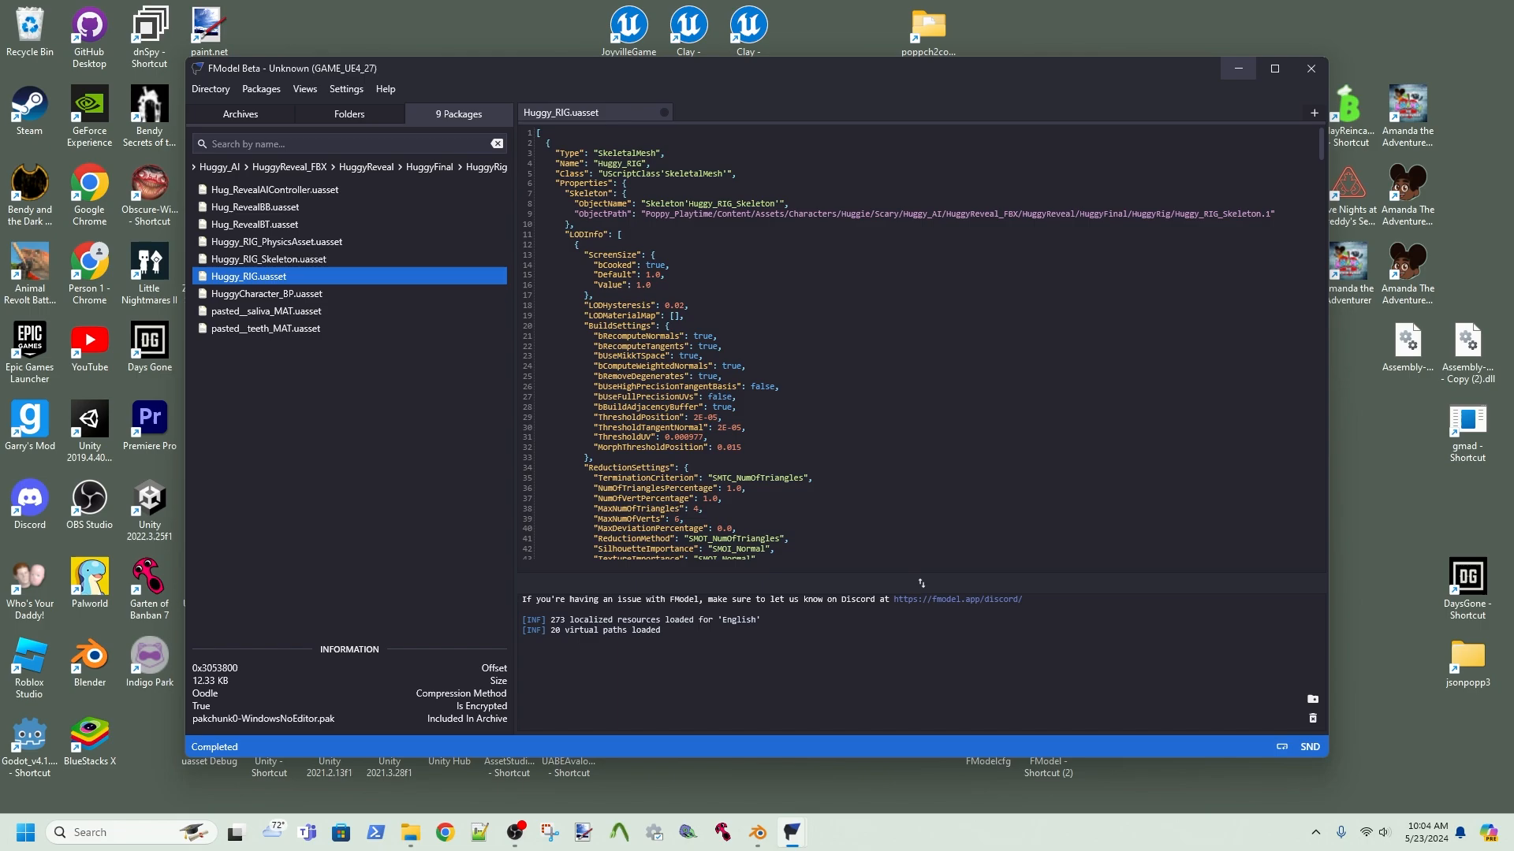
{"action": "left_click", "coordinate": [1238, 68]}
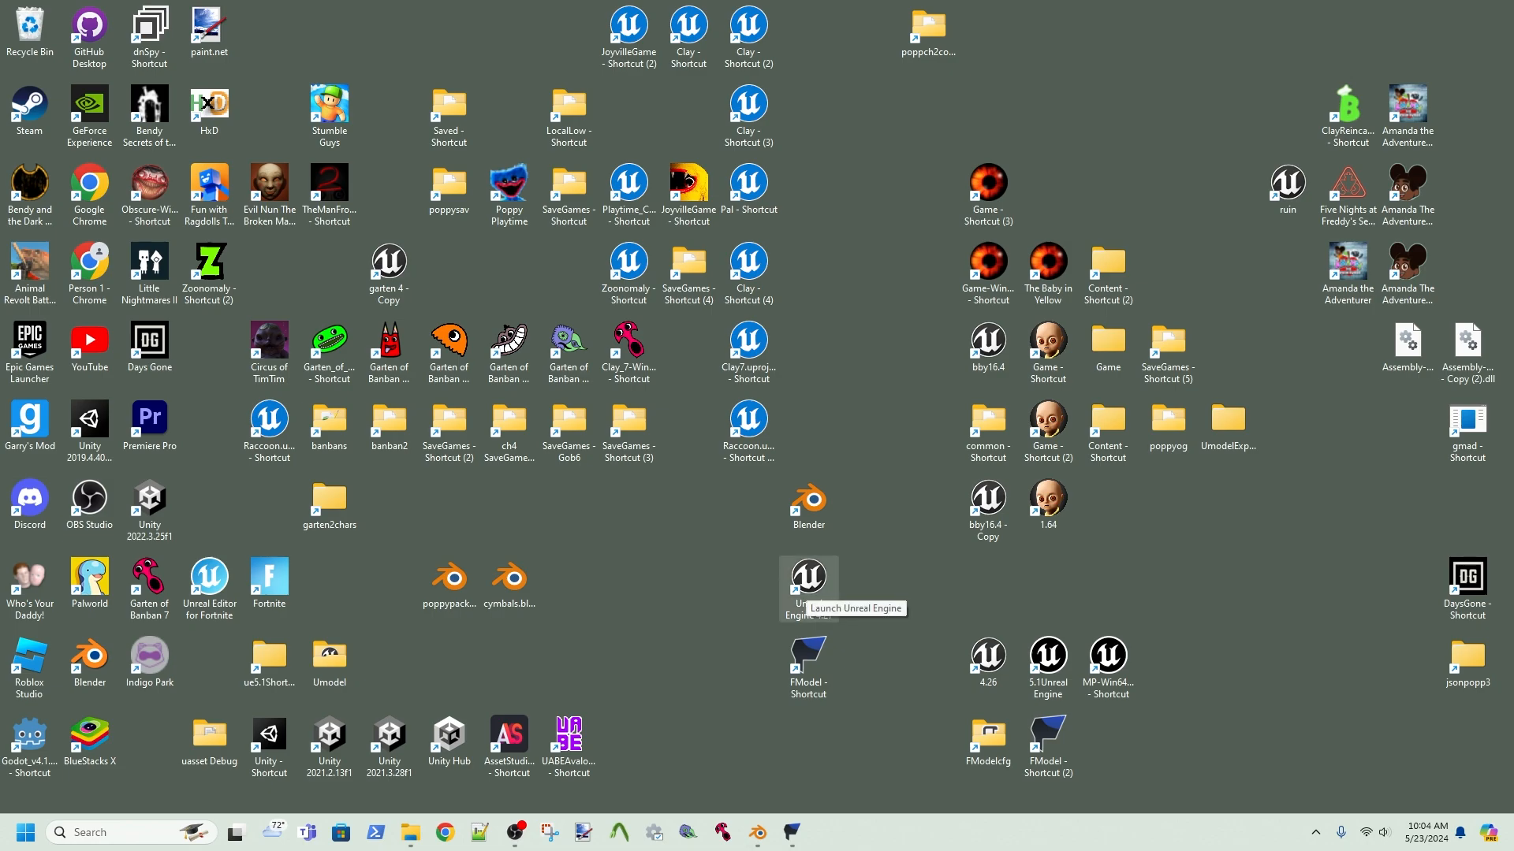
- Launch Unreal Engine 4.27 and start a new Games project from the Blank template
{"action": "double_click", "coordinate": [808, 576]}
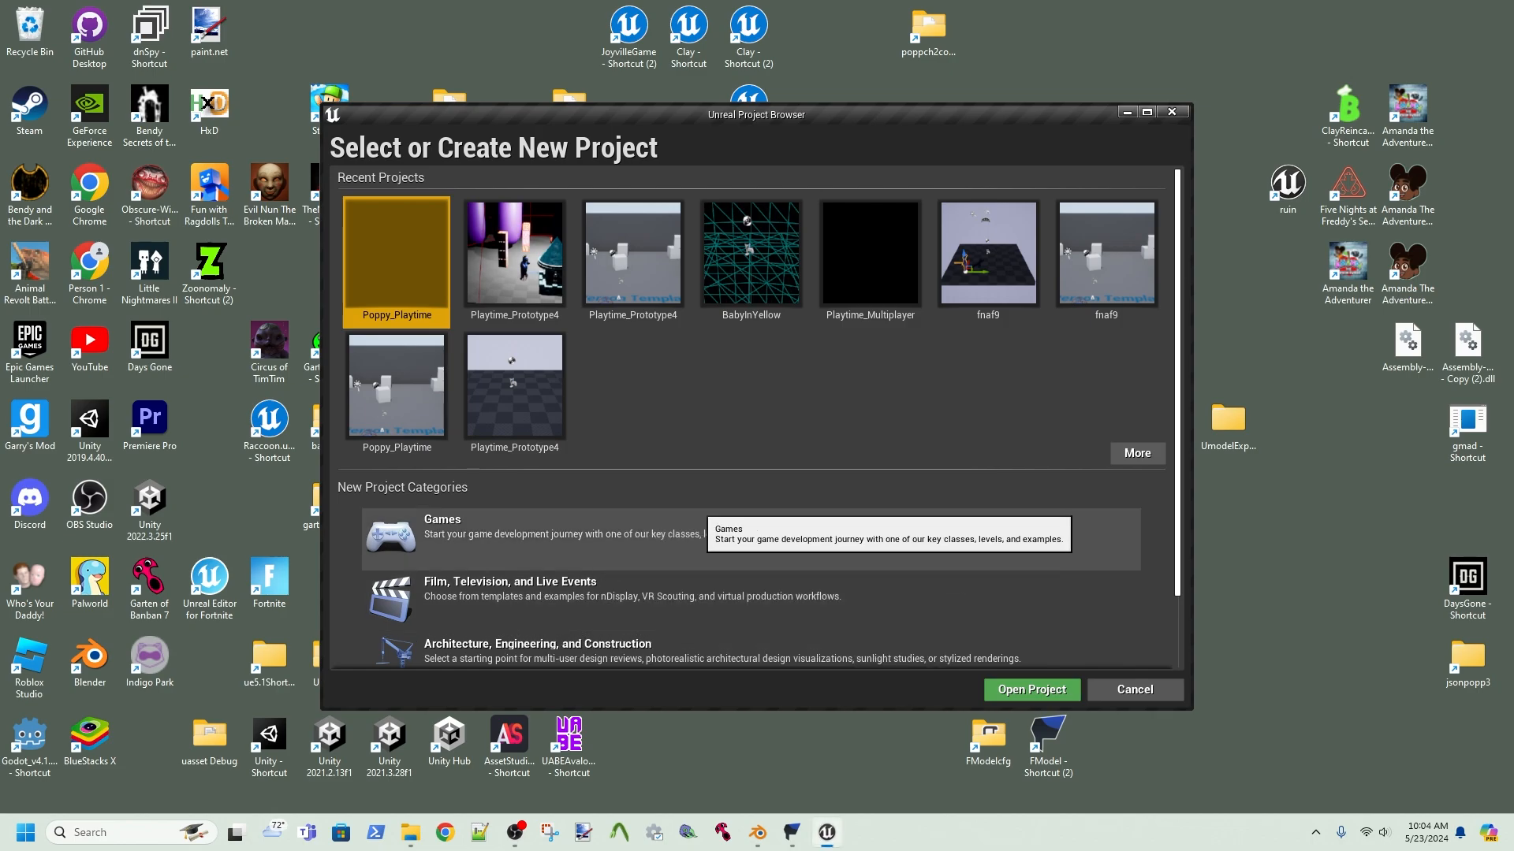
{"action": "scroll", "coordinate": [710, 512], "scroll_direction": "down", "scroll_amount": 1}
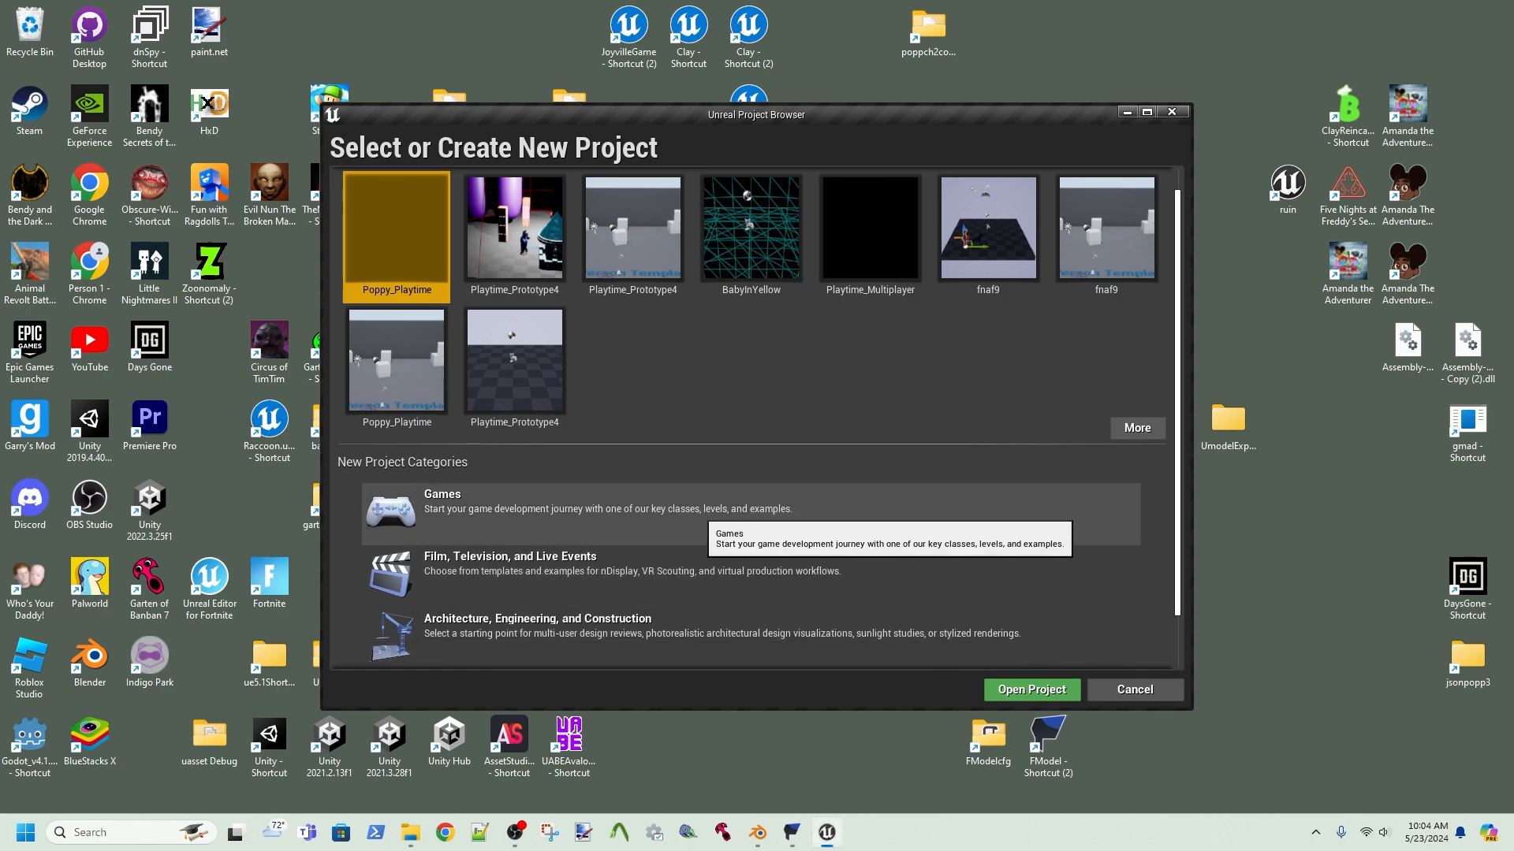
{"action": "left_click", "coordinate": [544, 505]}
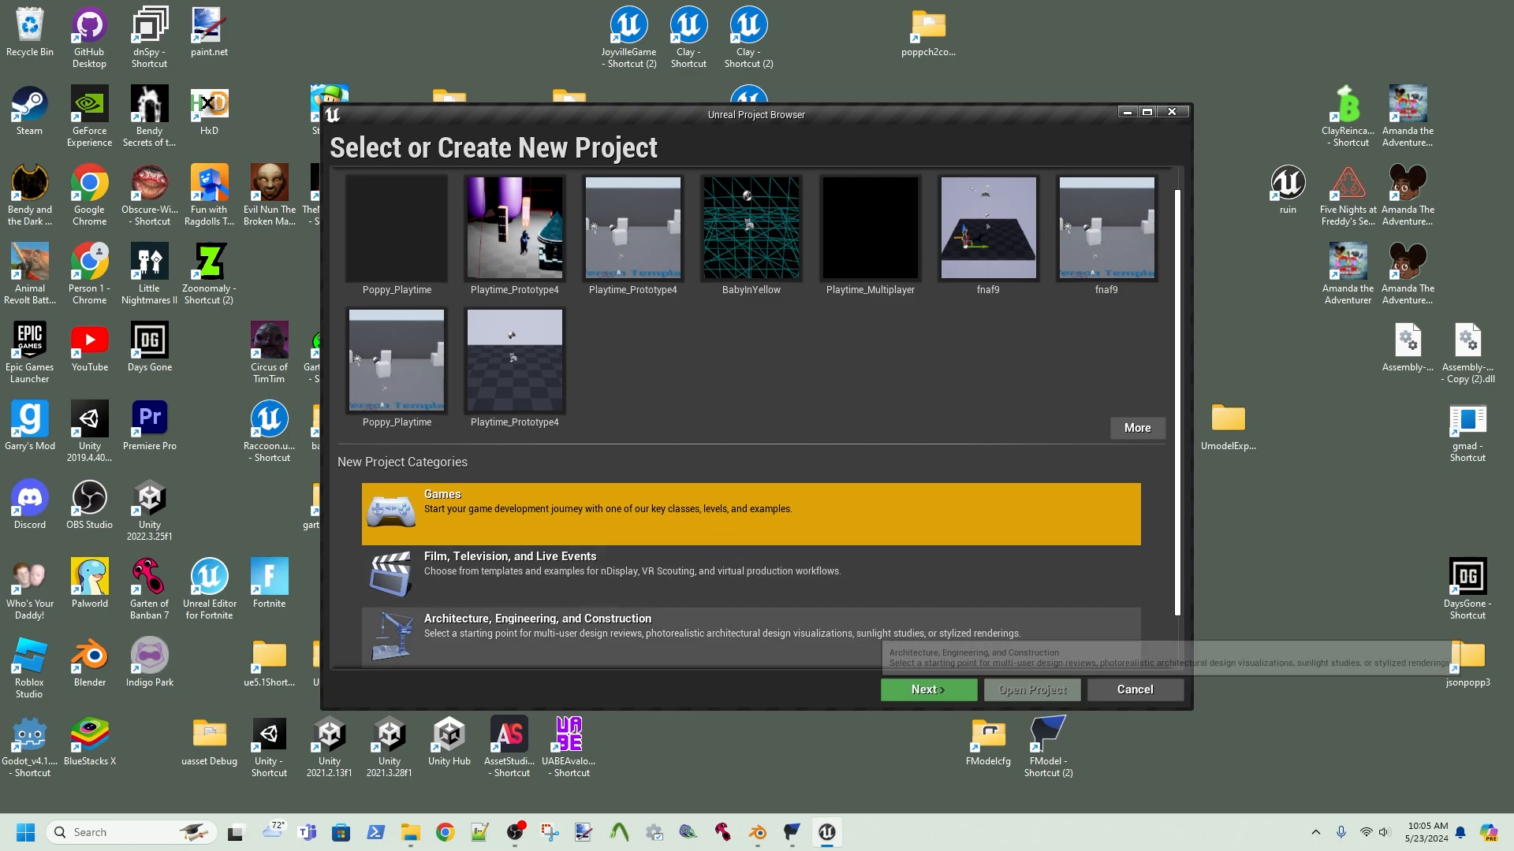
{"action": "left_click", "coordinate": [930, 690]}
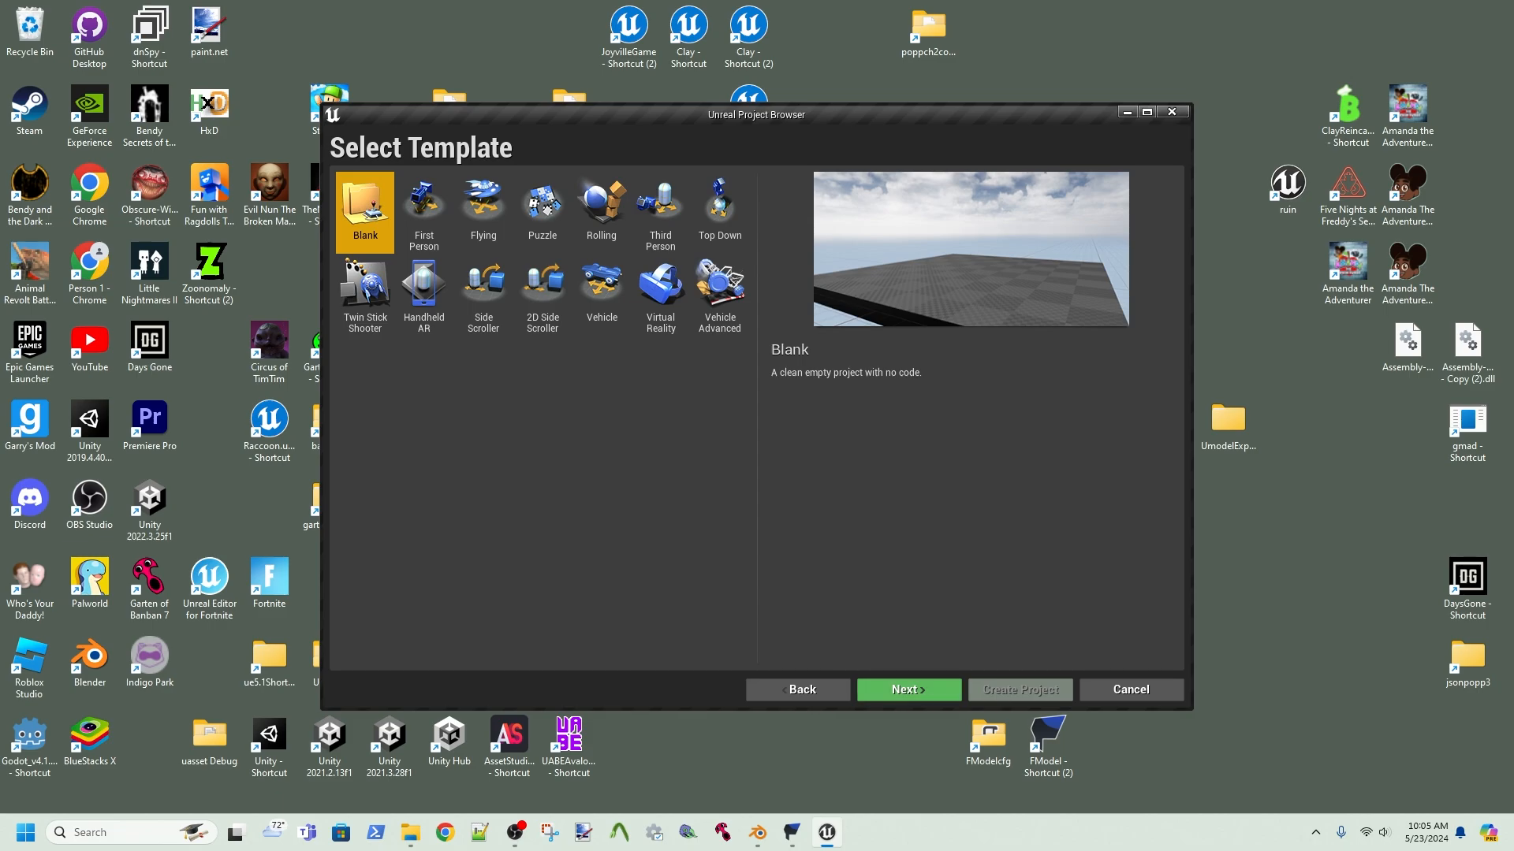
{"action": "left_click", "coordinate": [907, 690]}
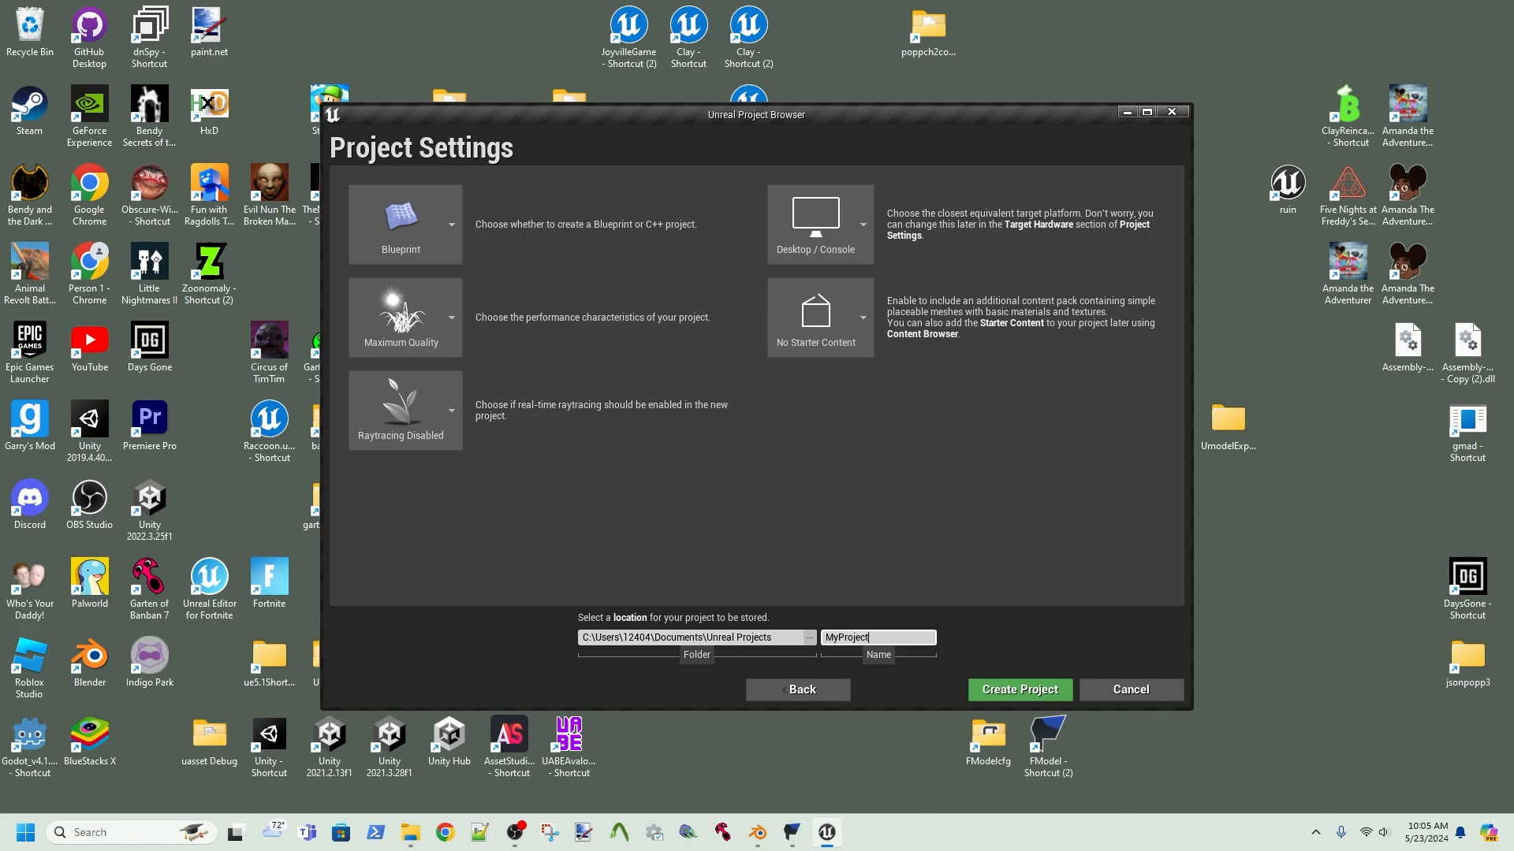
- Name the new project Poppy_Playtime by copying that folder name from the game's Paks path in File Explorer
{"action": "left_click_drag", "start_coordinate": [873, 638], "coordinate": [820, 639]}
{"action": "mouse_move", "coordinate": [411, 833]}
{"action": "left_click", "coordinate": [495, 753]}
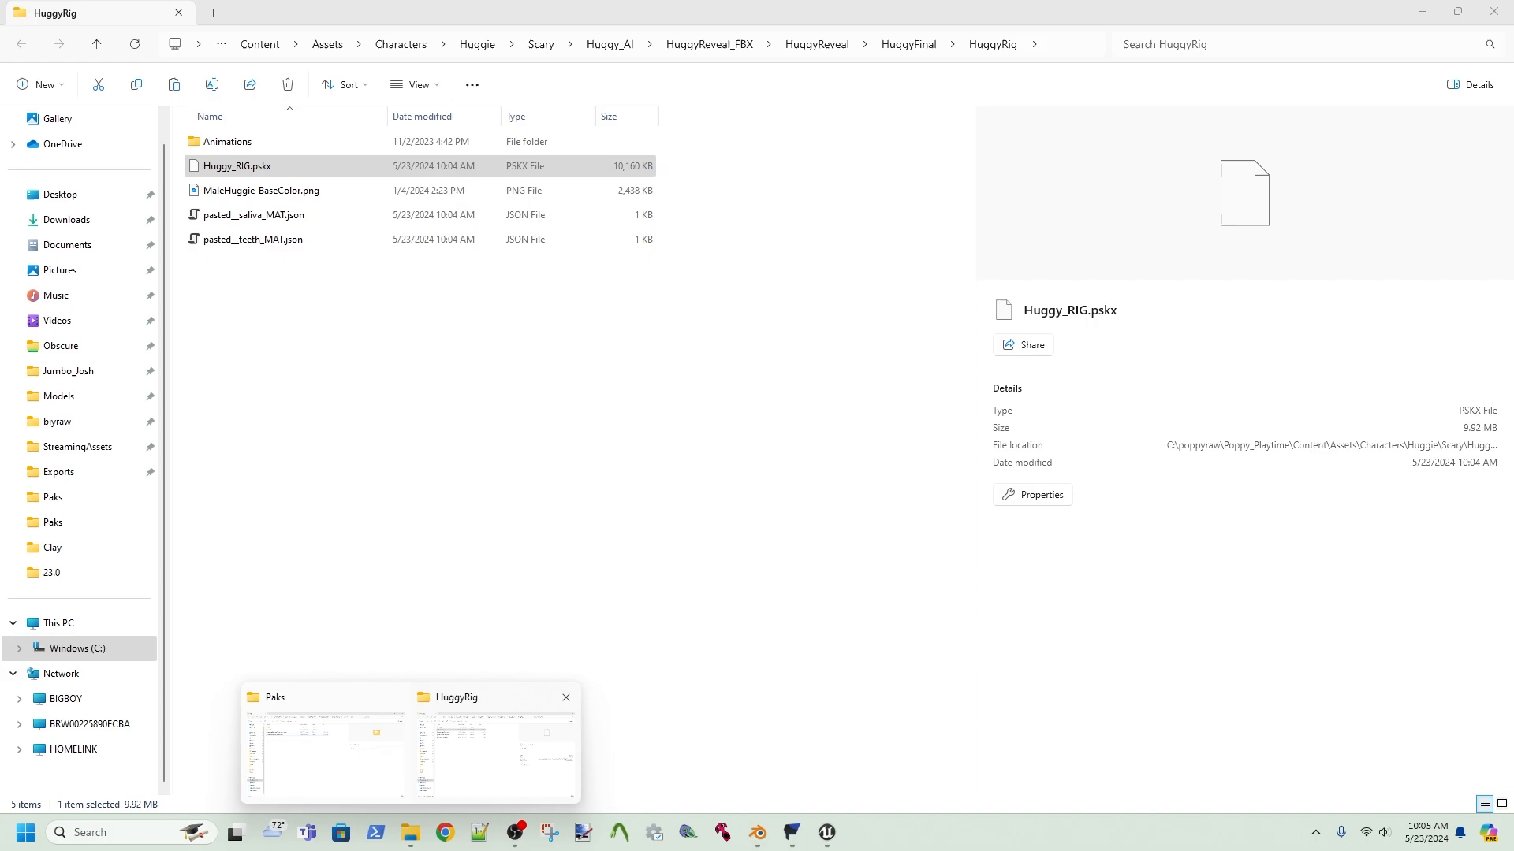
{"action": "left_click", "coordinate": [325, 753]}
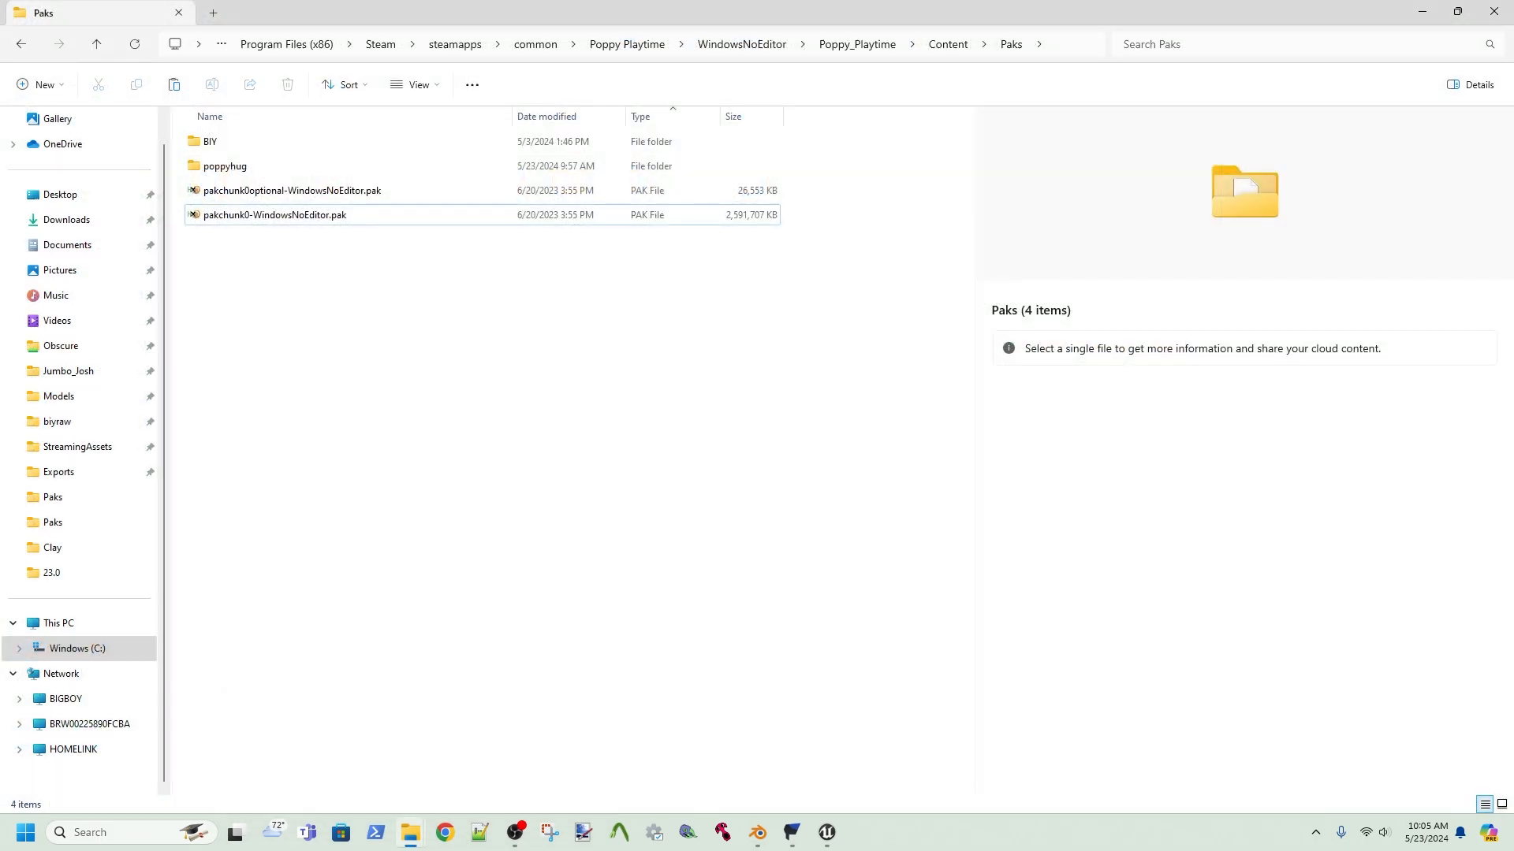
{"action": "left_click", "coordinate": [1074, 45]}
{"action": "left_click_drag", "start_coordinate": [588, 44], "coordinate": [665, 44]}
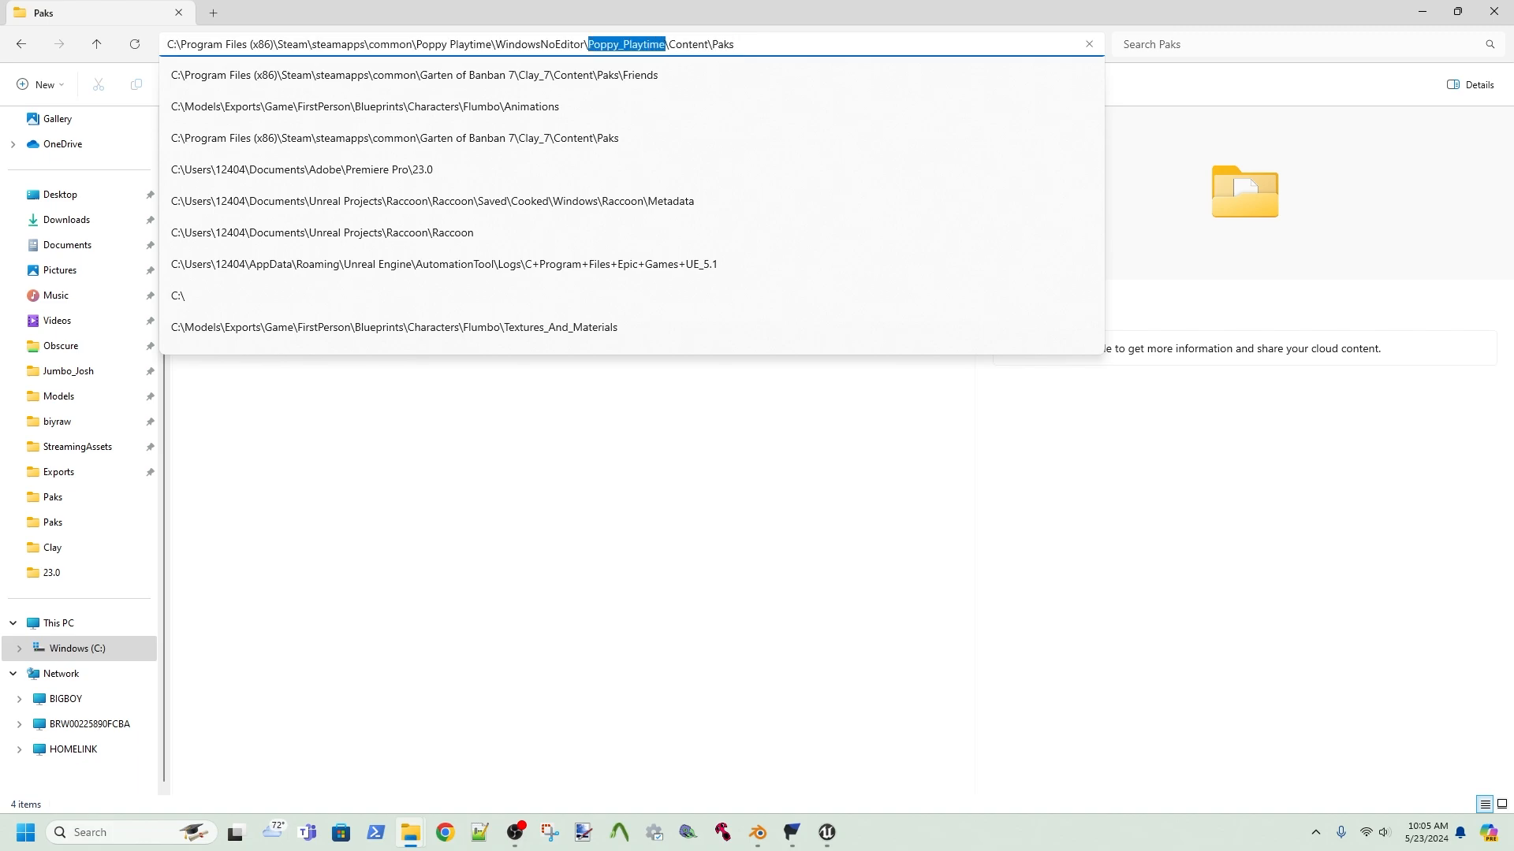
{"action": "right_click", "coordinate": [640, 45]}
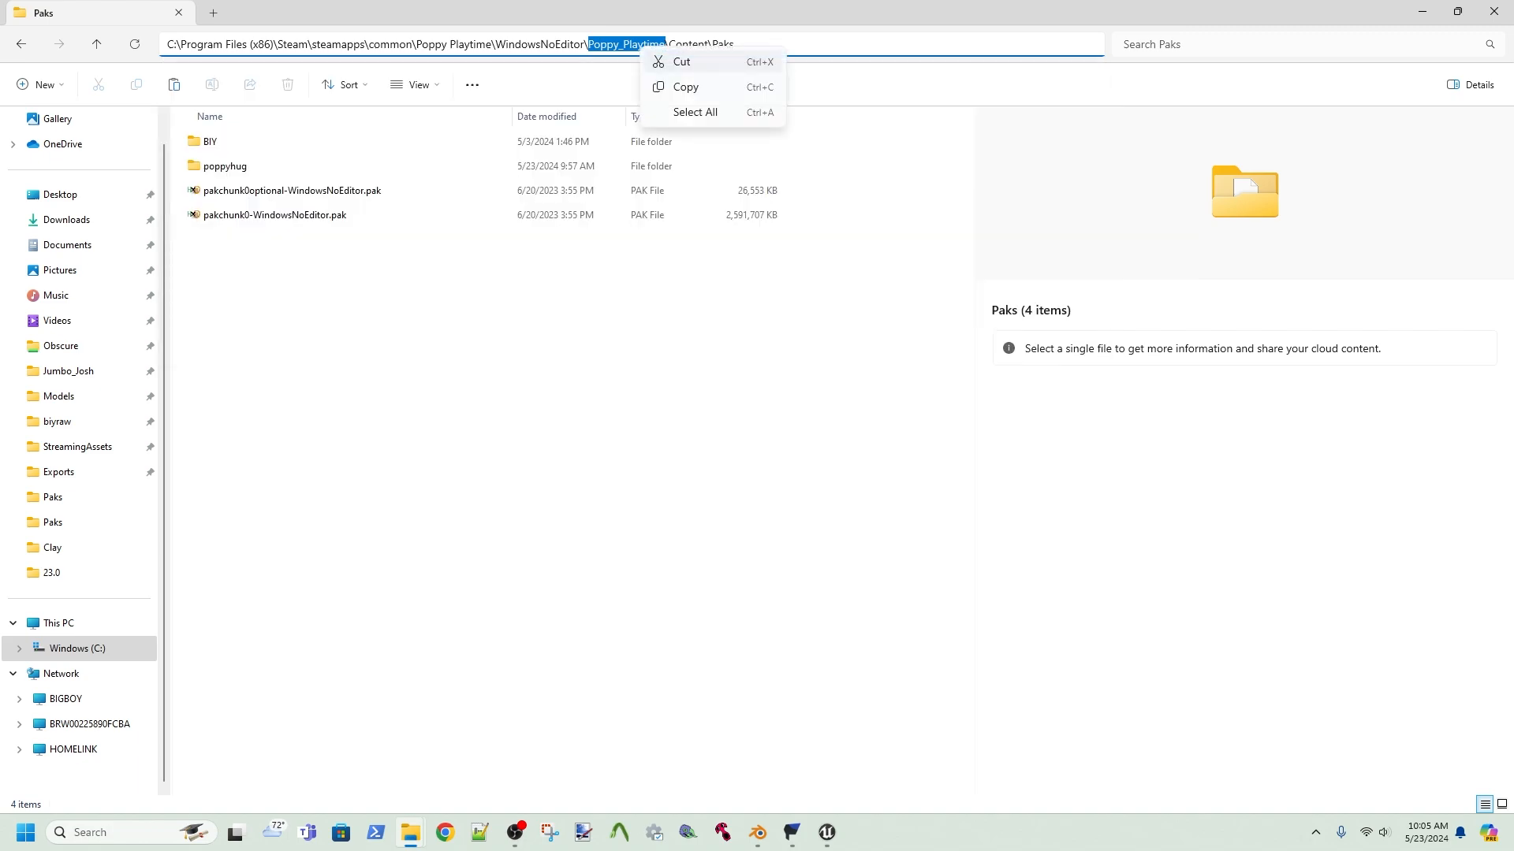
{"action": "left_click", "coordinate": [686, 87]}
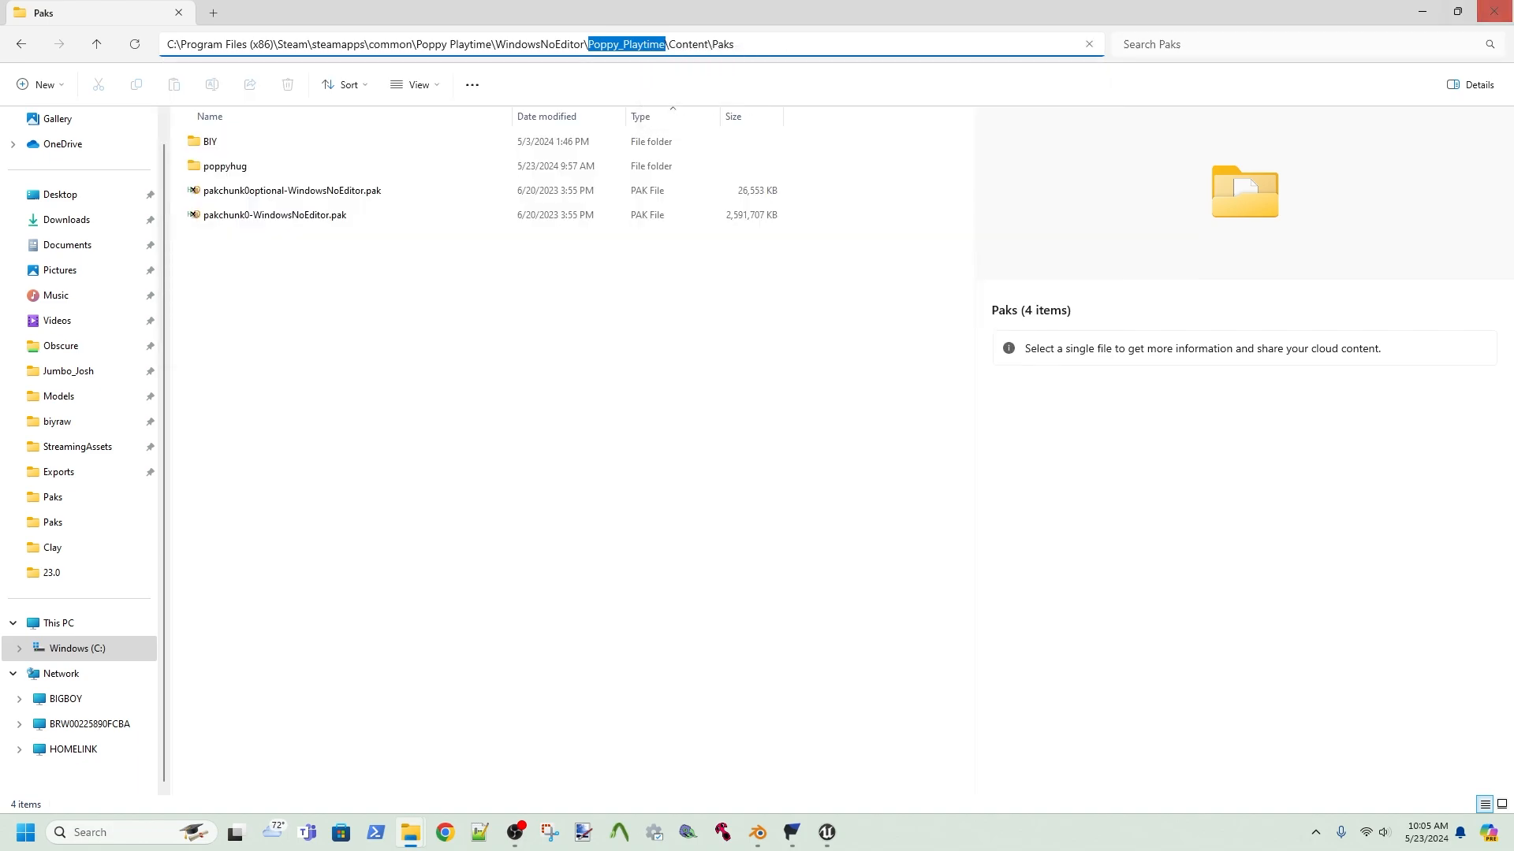
{"action": "left_click", "coordinate": [1423, 12]}
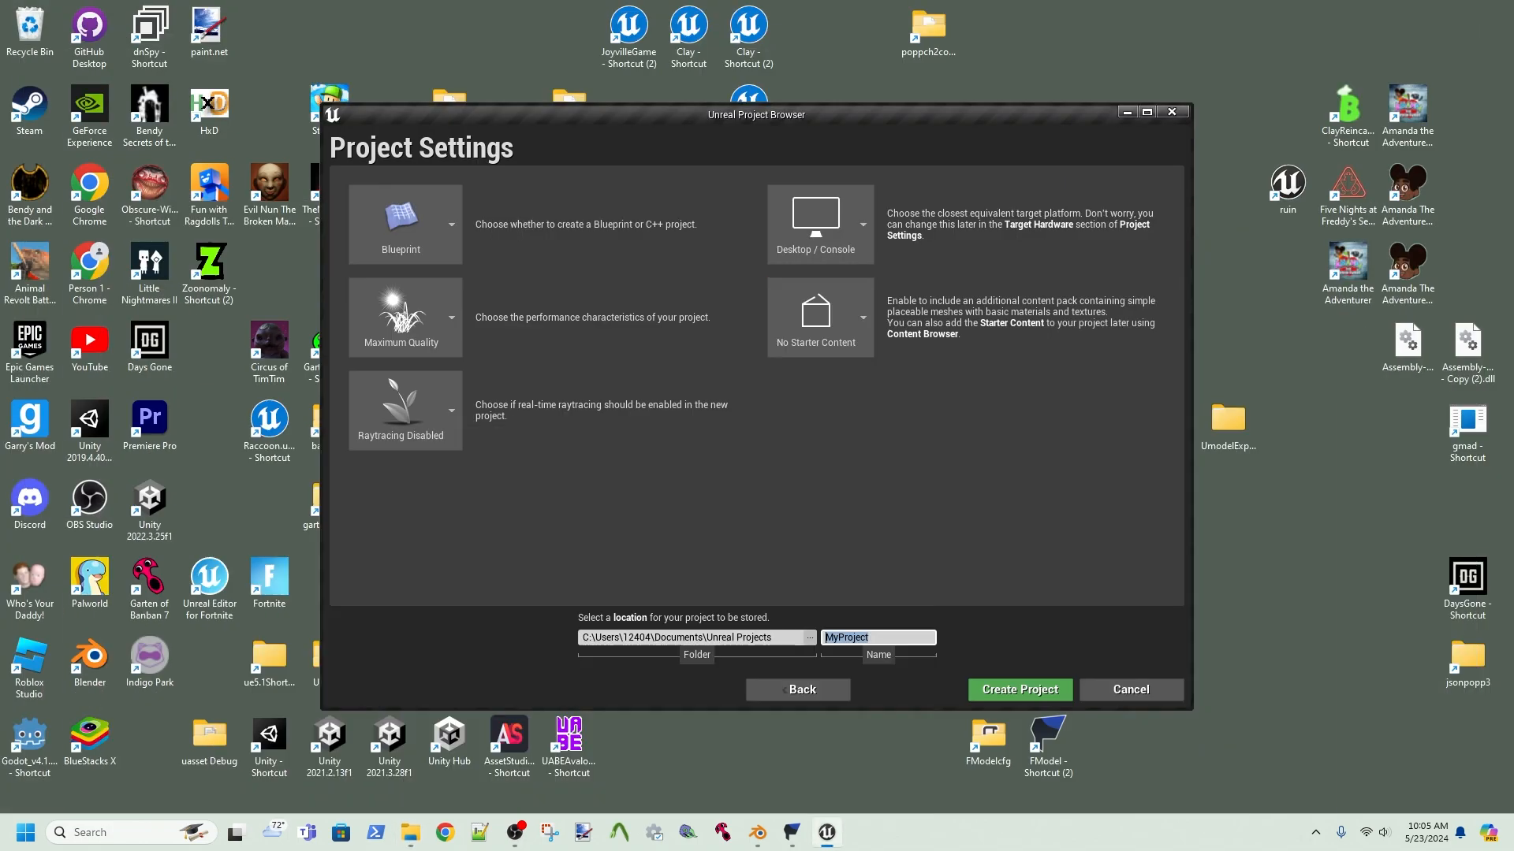
{"action": "key", "text": "ctrl+v"}
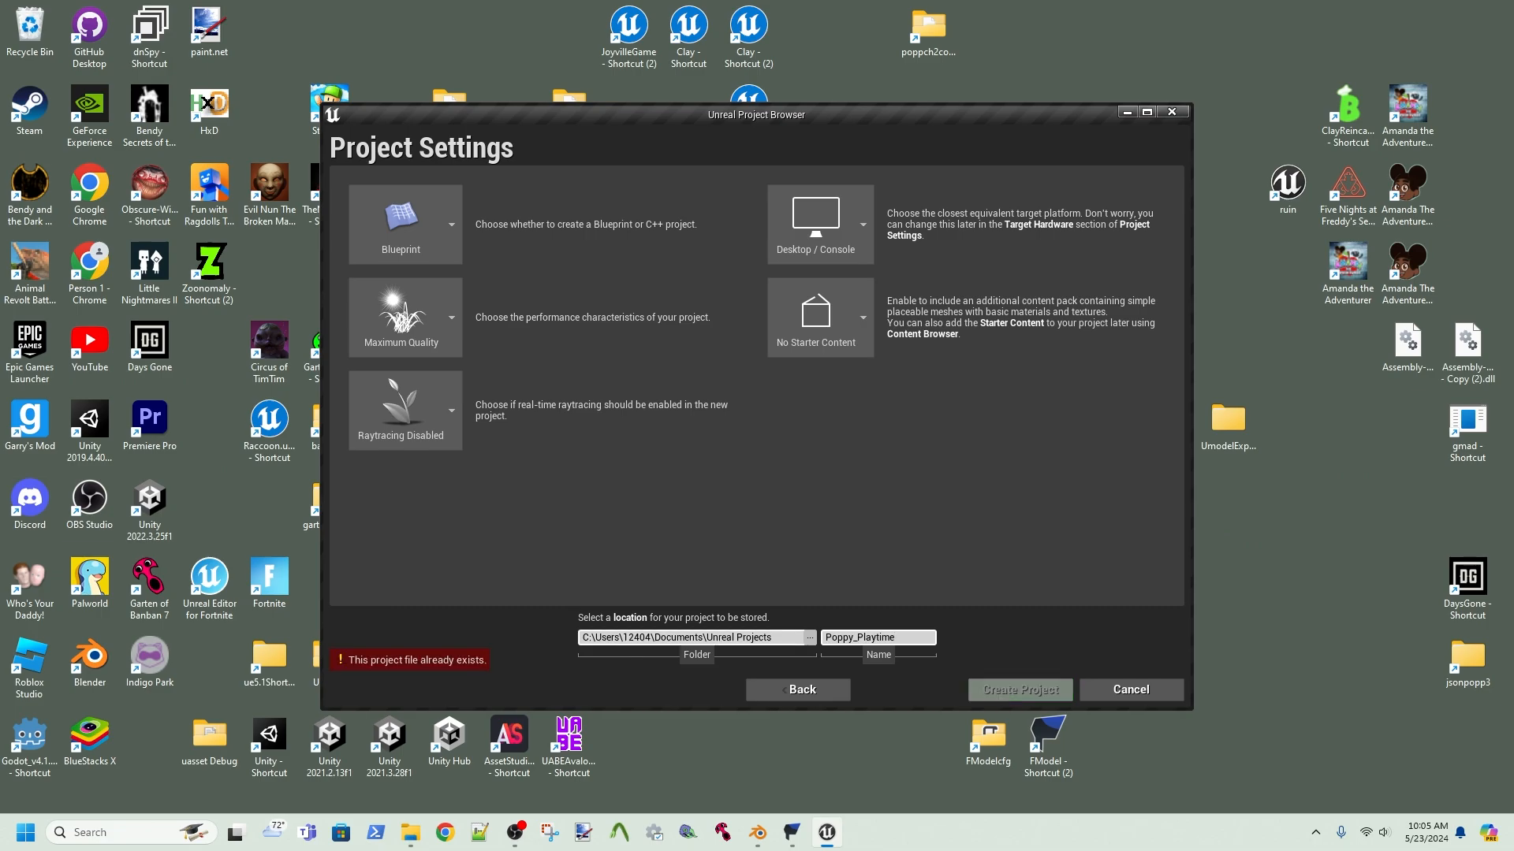
- Set the project location to C:\pp1 and create the project
{"action": "left_click", "coordinate": [776, 638]}
{"action": "left_click_drag", "start_coordinate": [773, 638], "coordinate": [594, 637]}
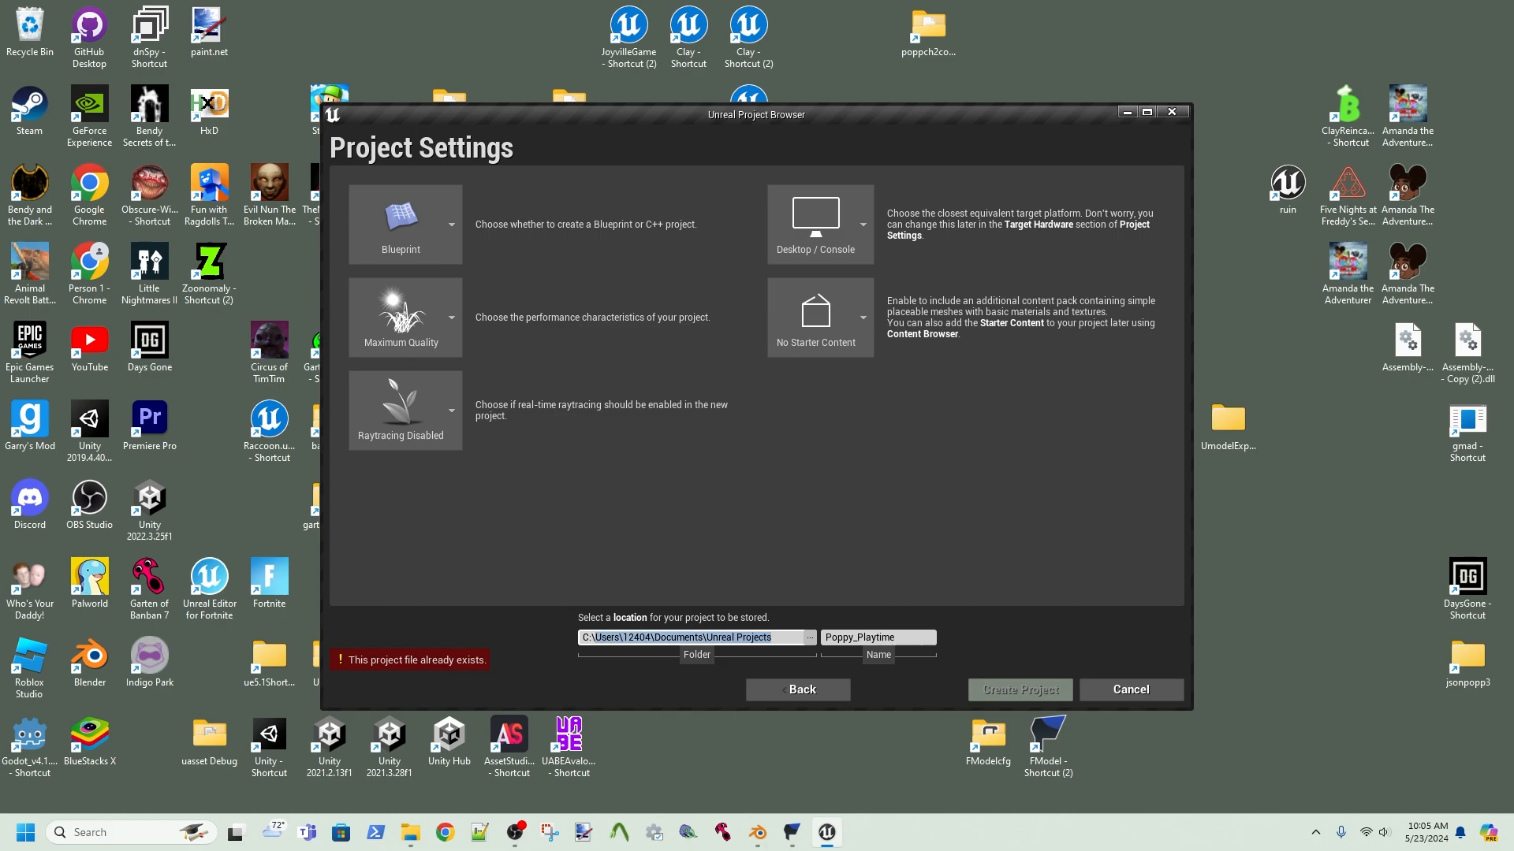
{"action": "type", "text": "pp1"}
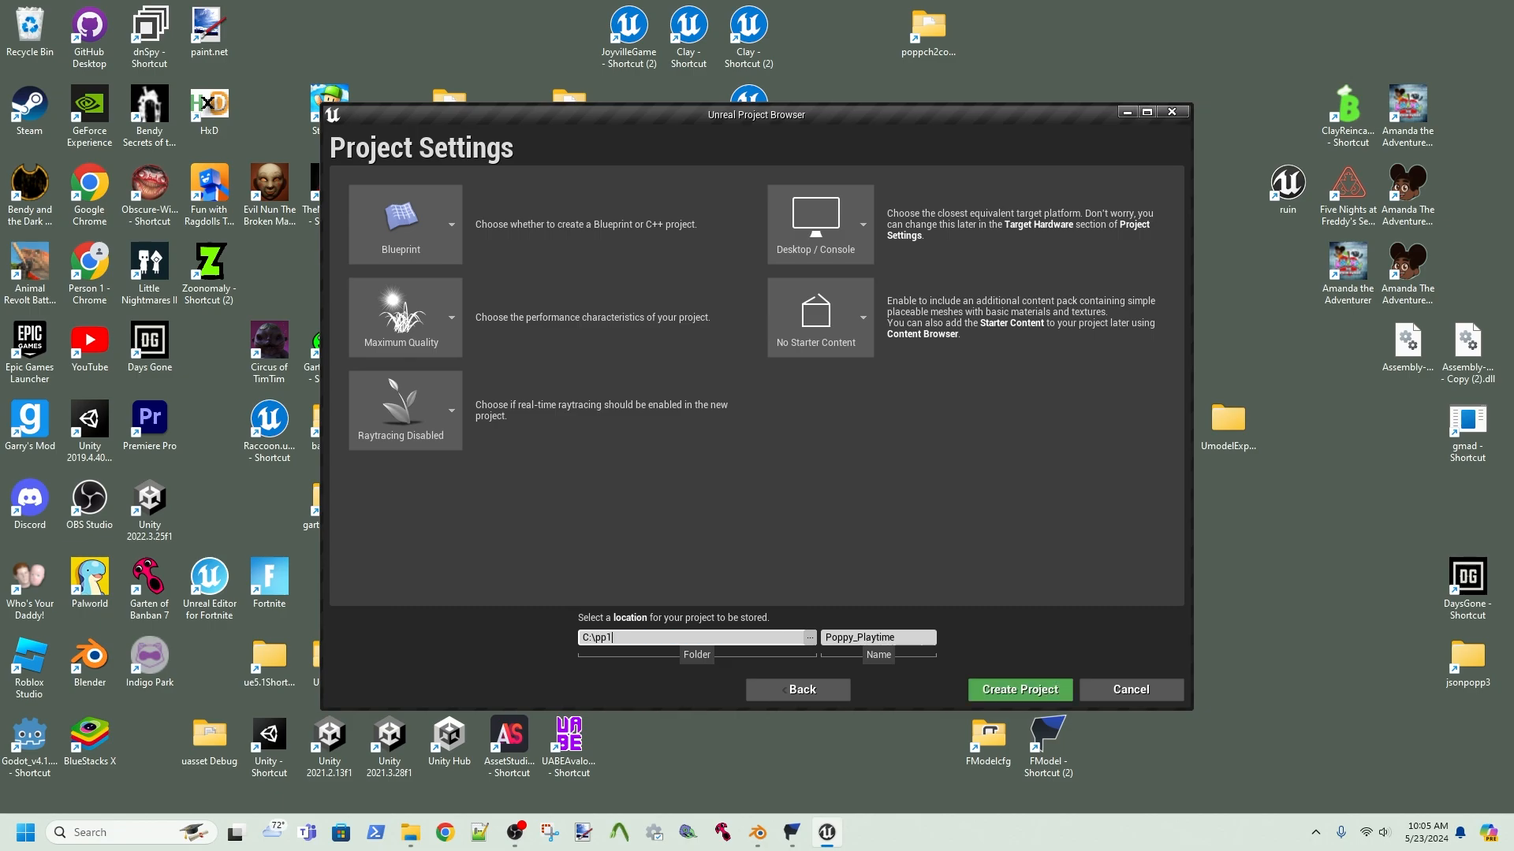
{"action": "left_click", "coordinate": [986, 691]}
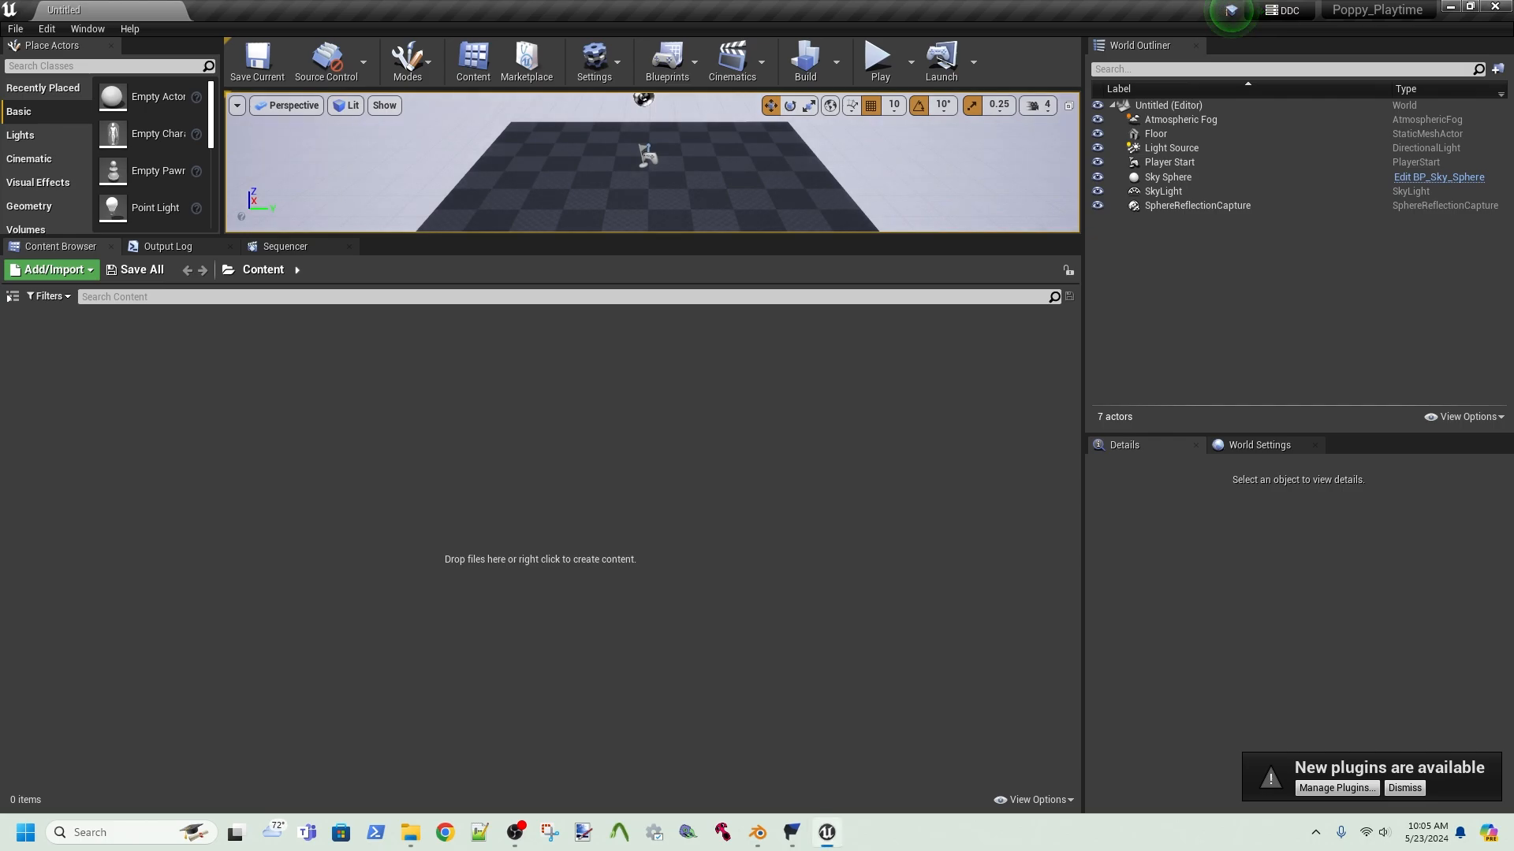
- Enable Allow ChunkID Assignments in the Editor Preferences, finding it with the search term chun
{"action": "left_click", "coordinate": [46, 29]}
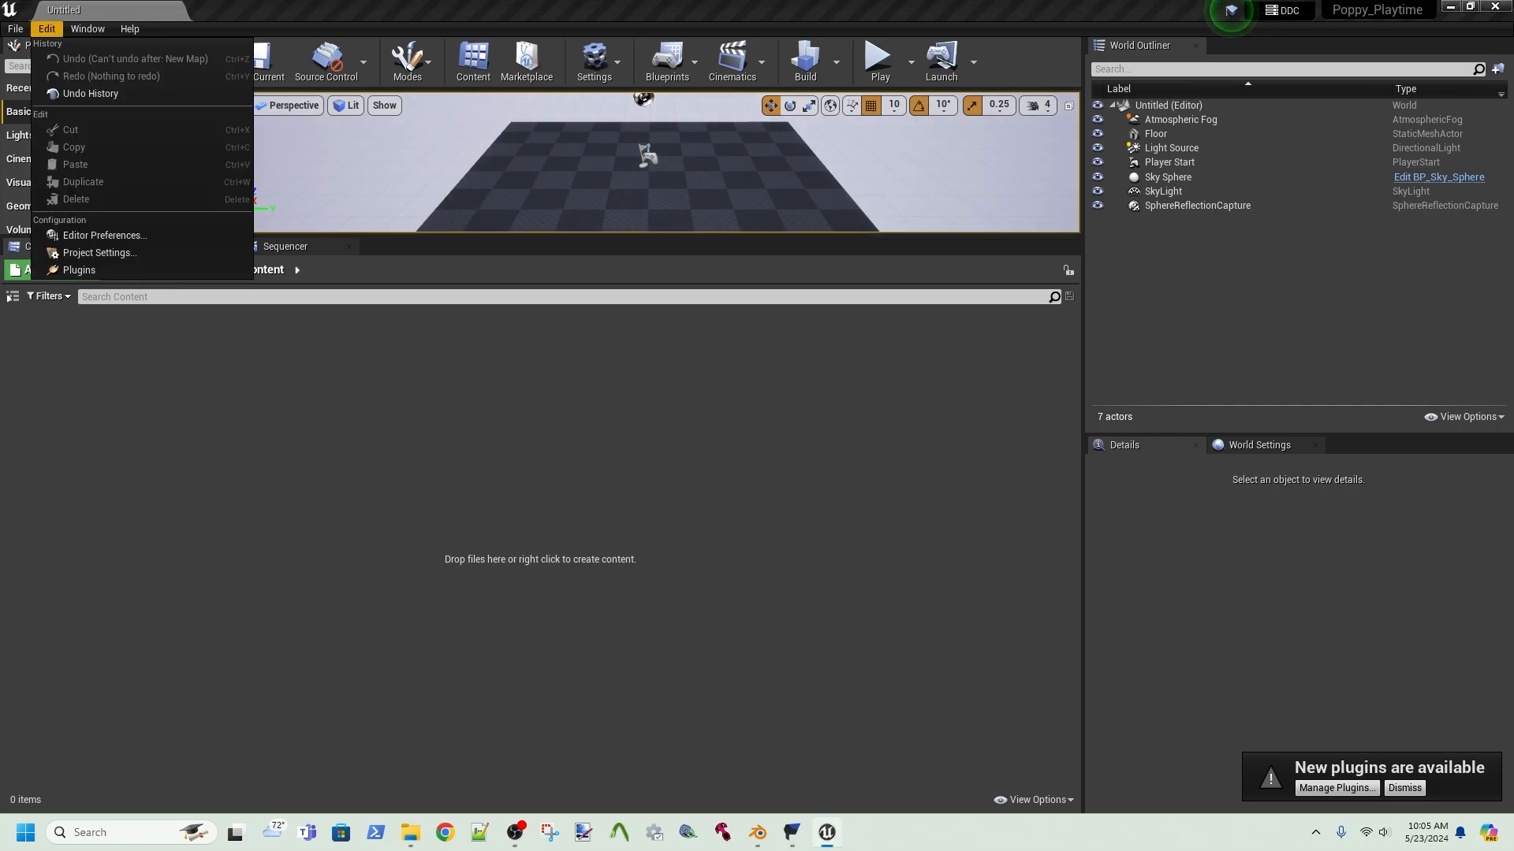
{"action": "left_click", "coordinate": [103, 235]}
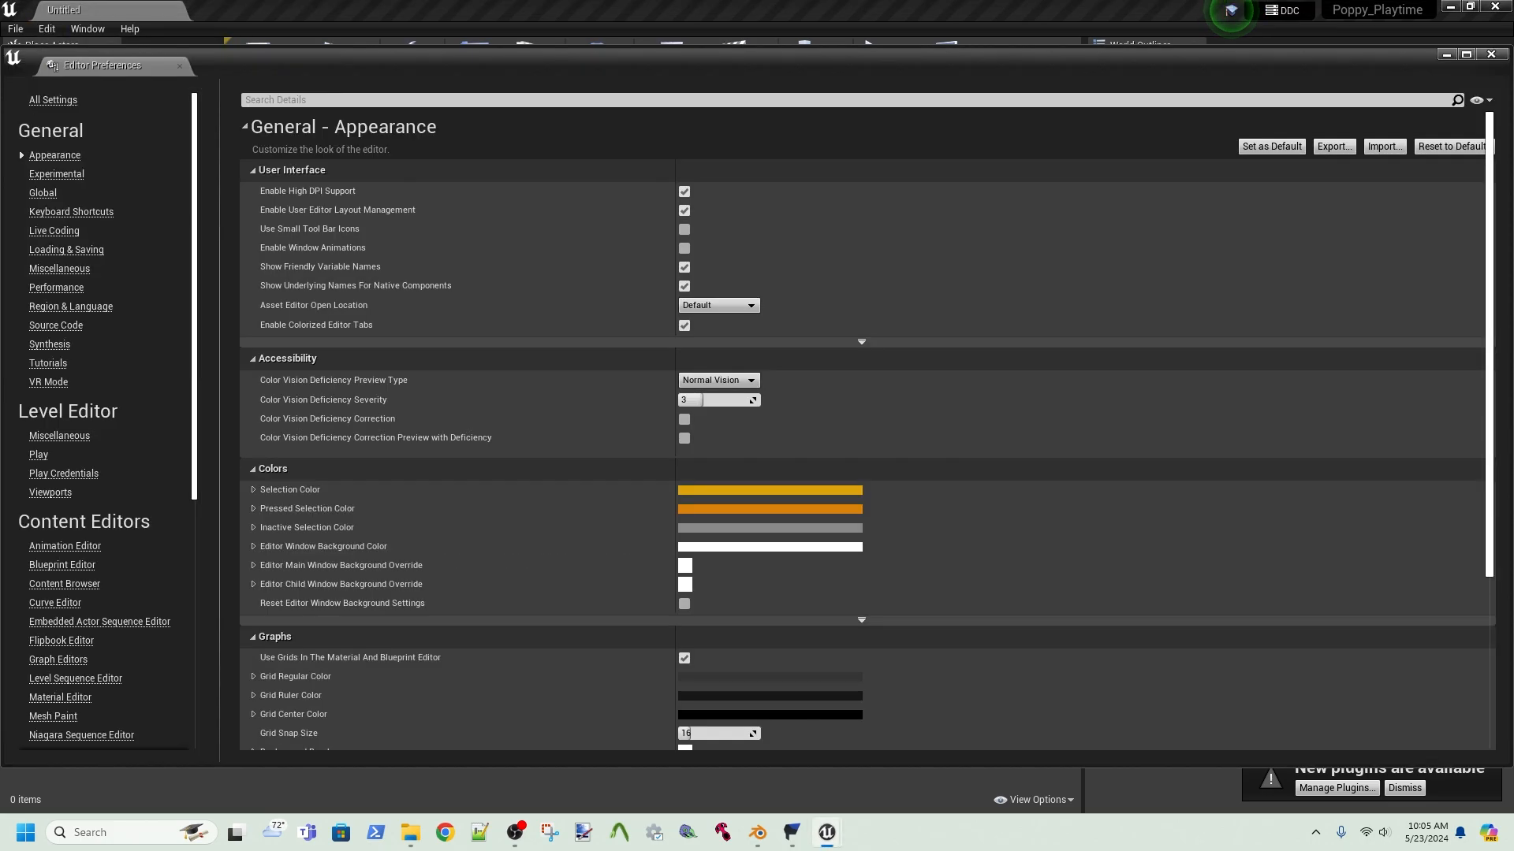
{"action": "type", "text": "chunck"}
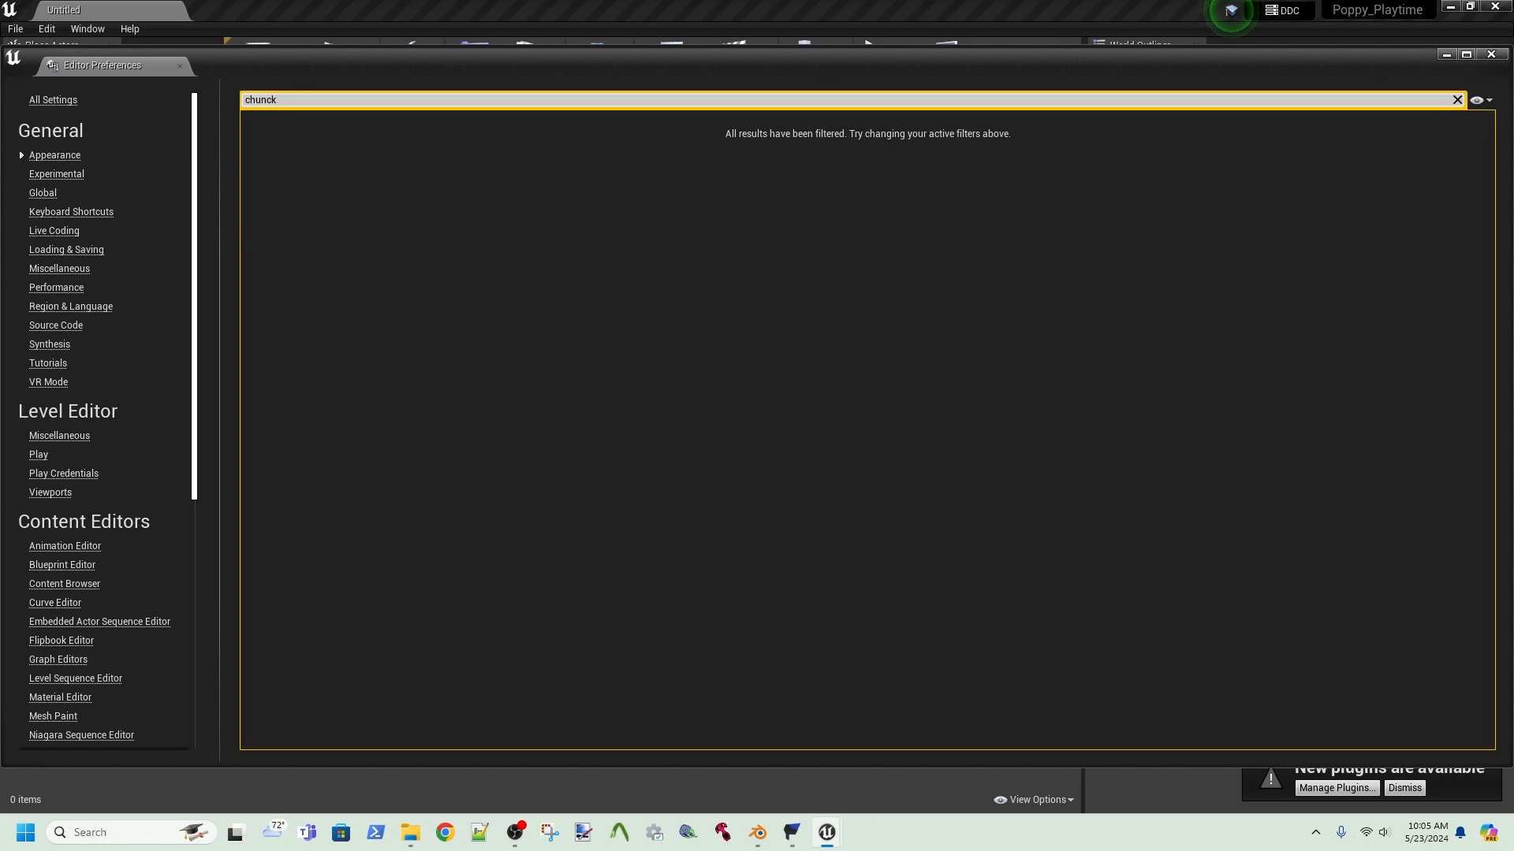
{"action": "key", "text": "BackSpace"}
{"action": "key", "text": "BackSpace"}
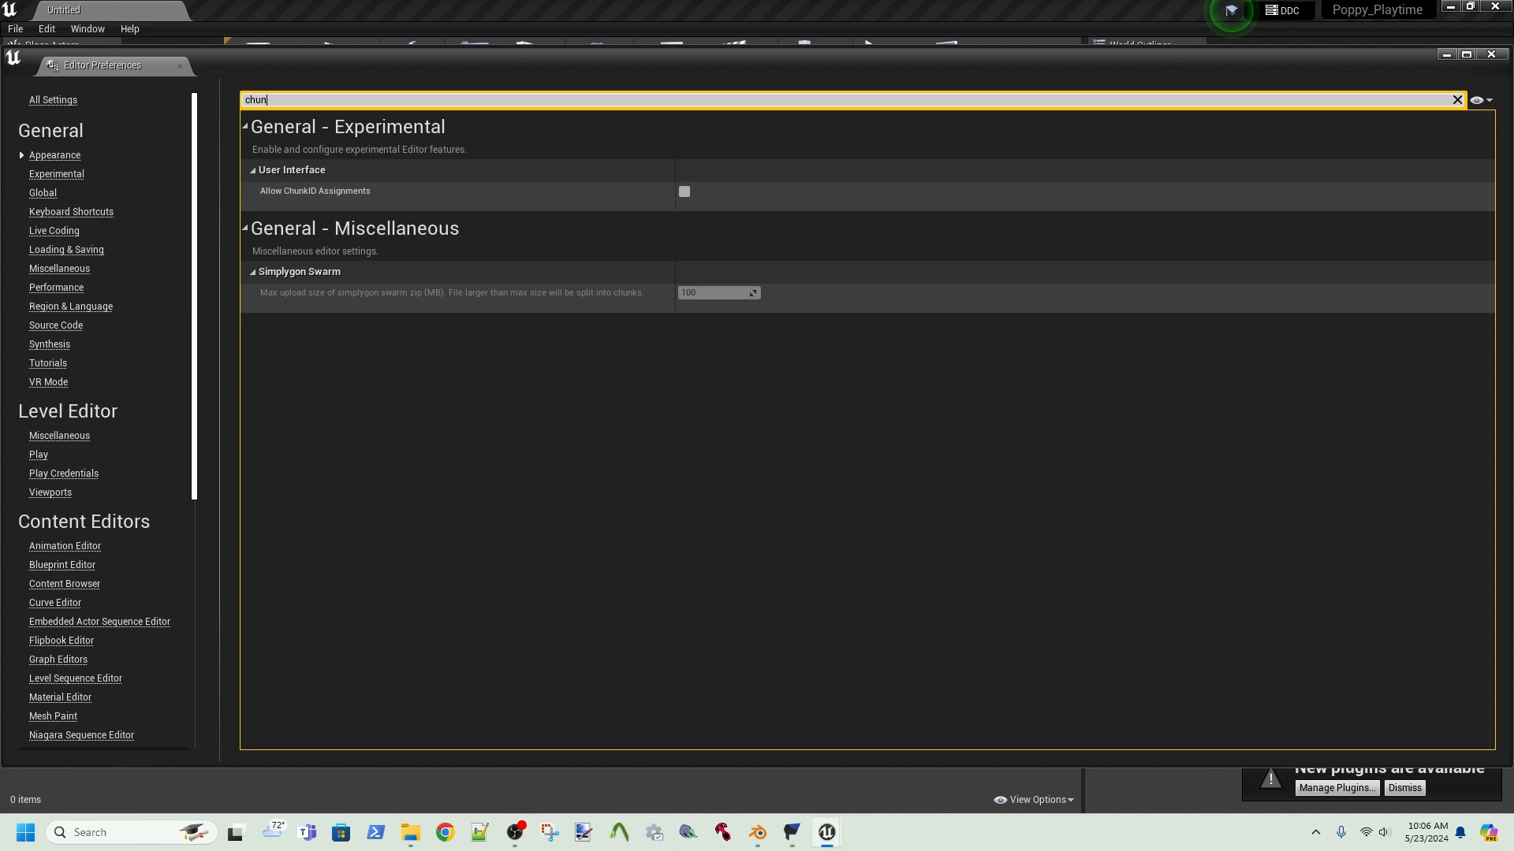
{"action": "left_click", "coordinate": [685, 191]}
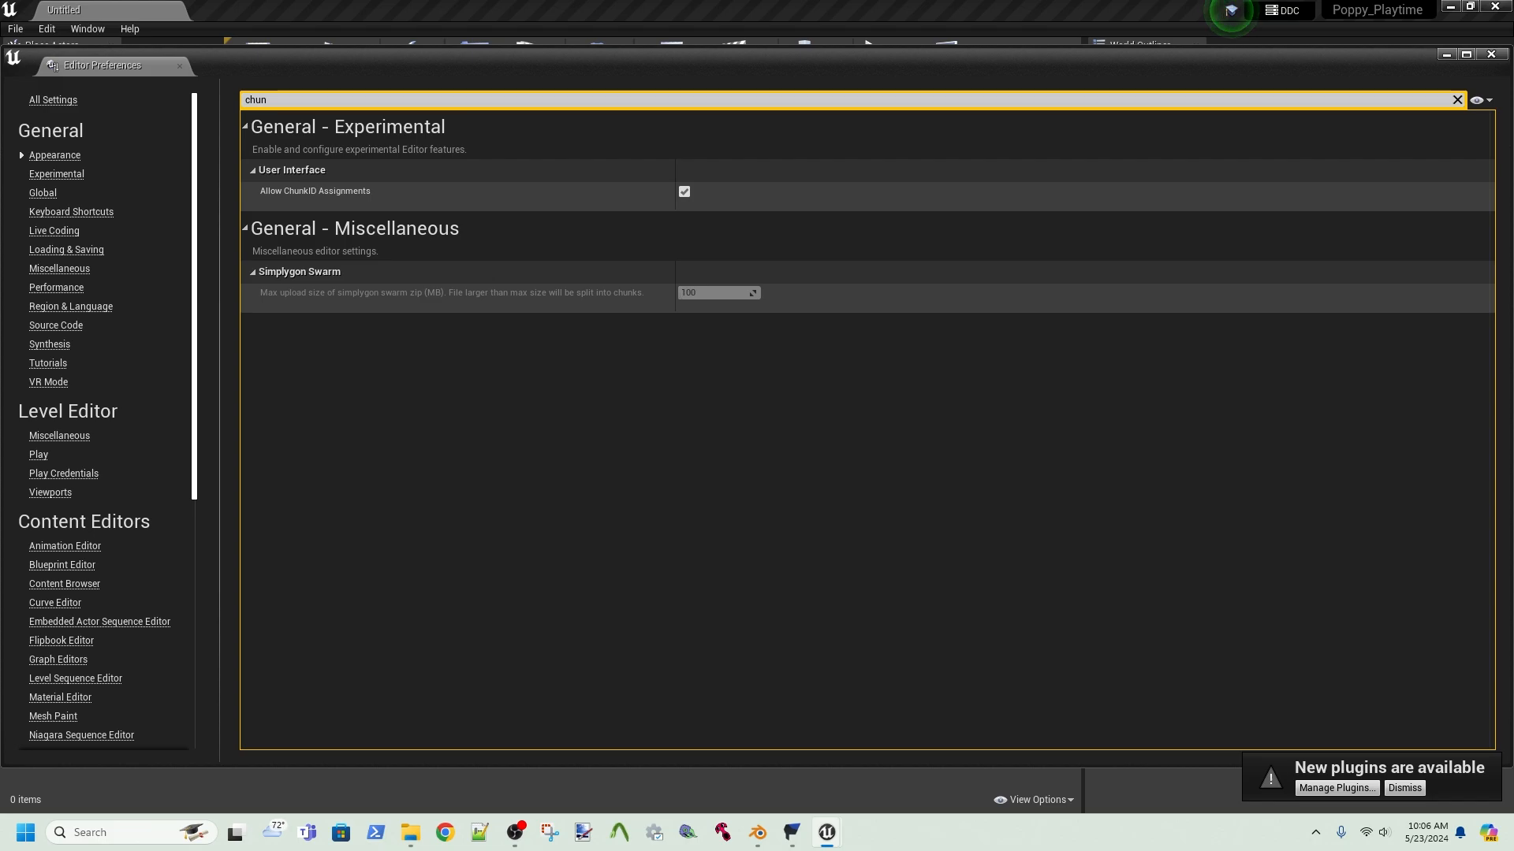
{"action": "left_click", "coordinate": [1491, 54]}
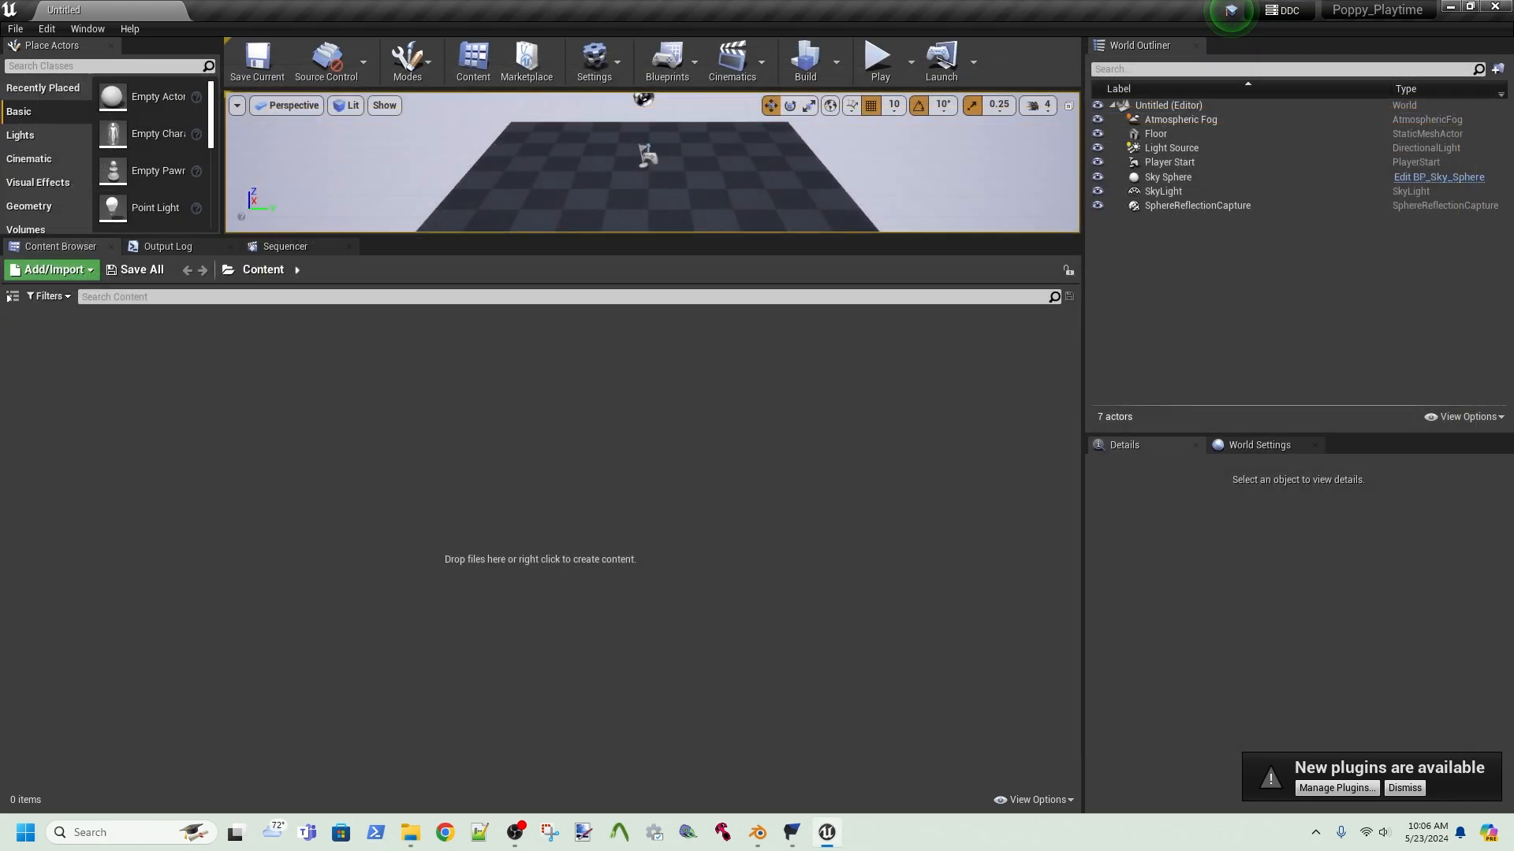
- Enable Generate Chunks in the packaging section of the Project Settings, finding it with the search term chunk, and close the settings
{"action": "left_click", "coordinate": [46, 28]}
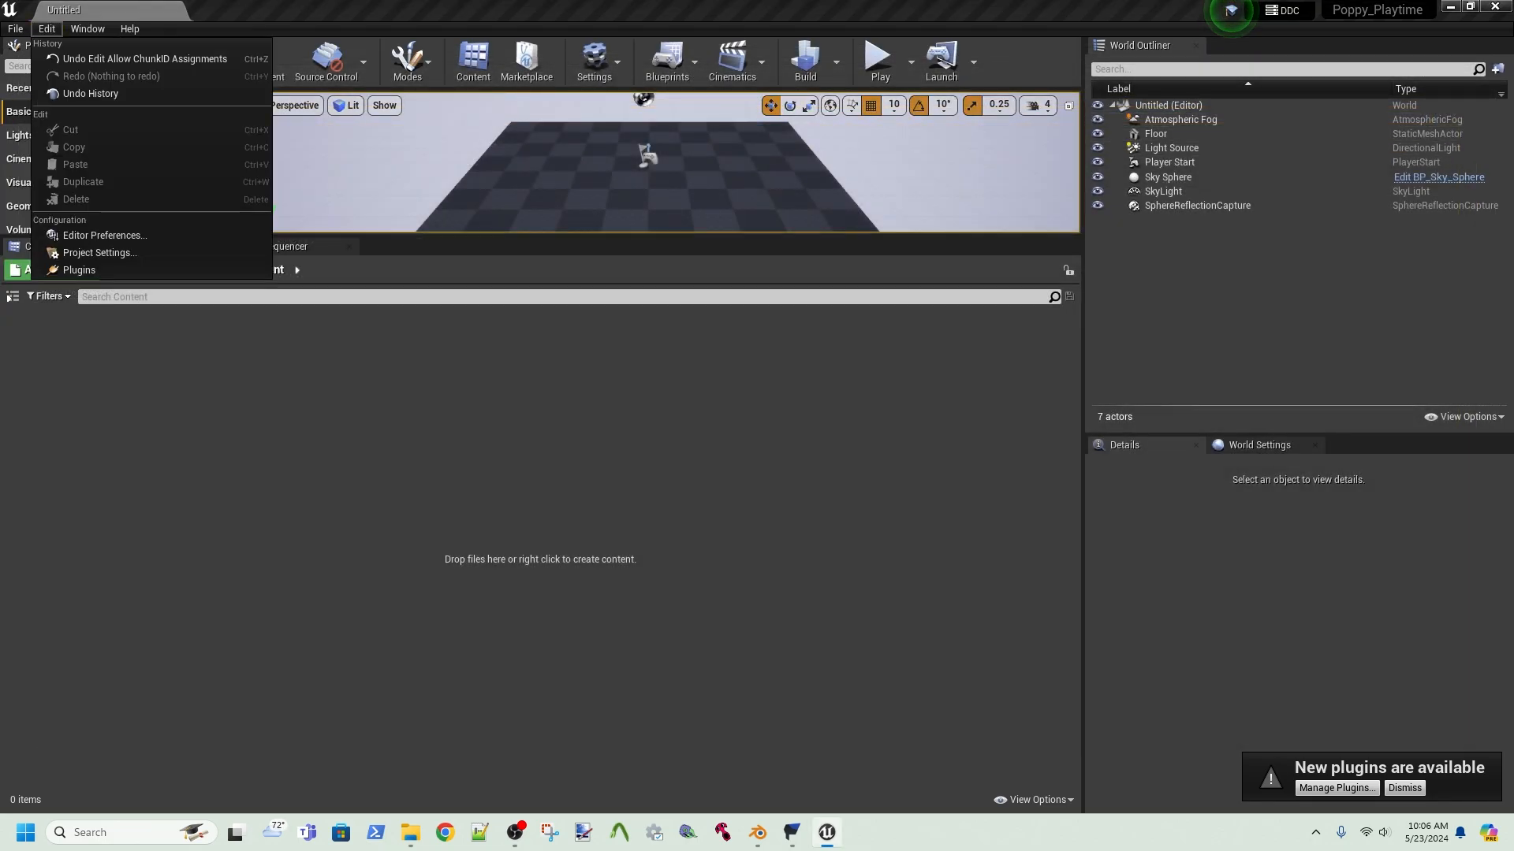
{"action": "left_click", "coordinate": [98, 252]}
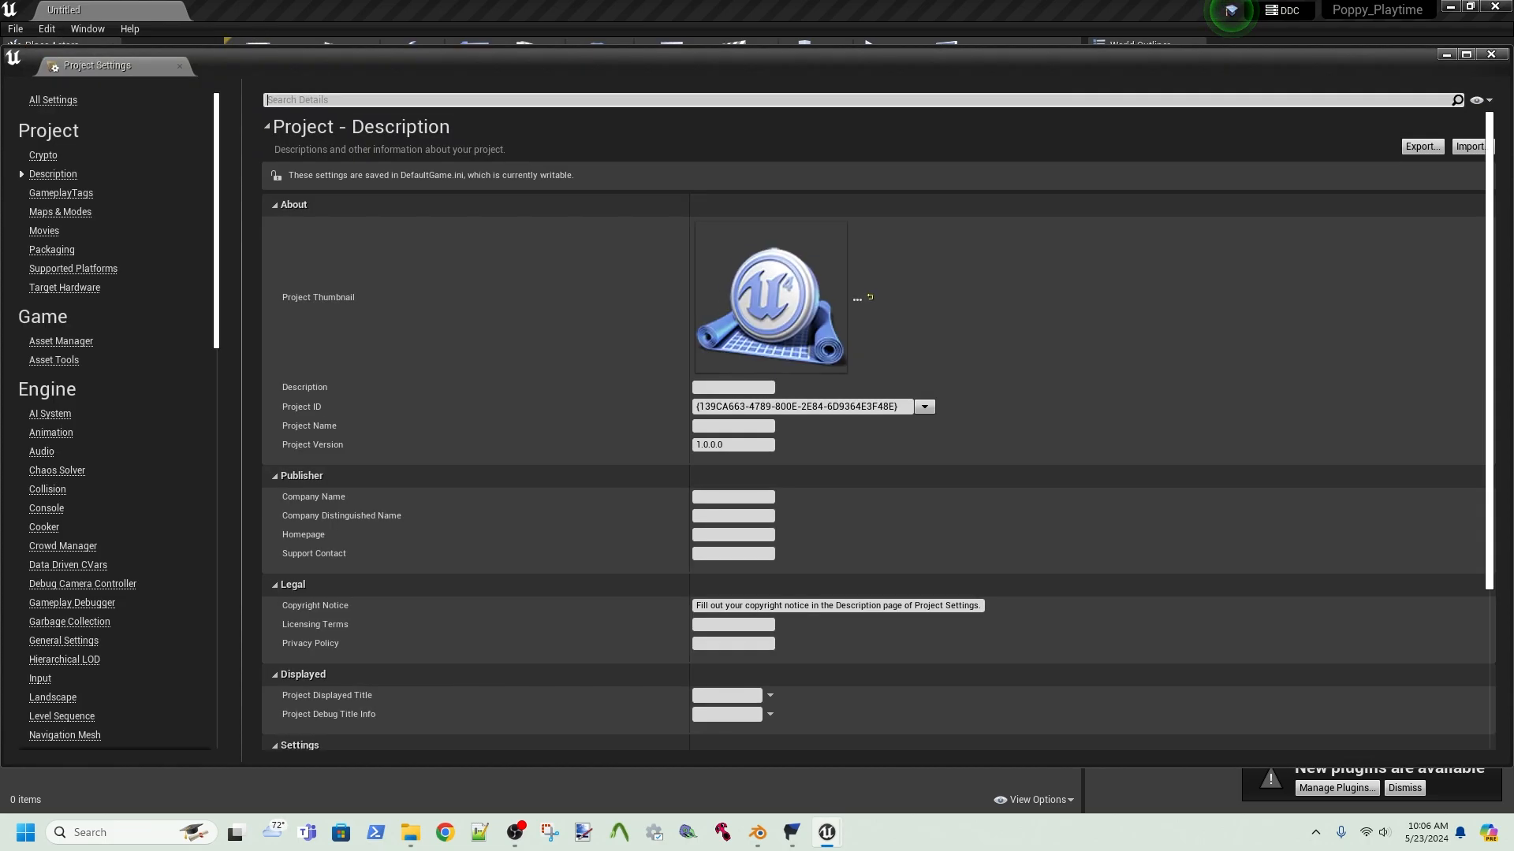
{"action": "type", "text": "chunck"}
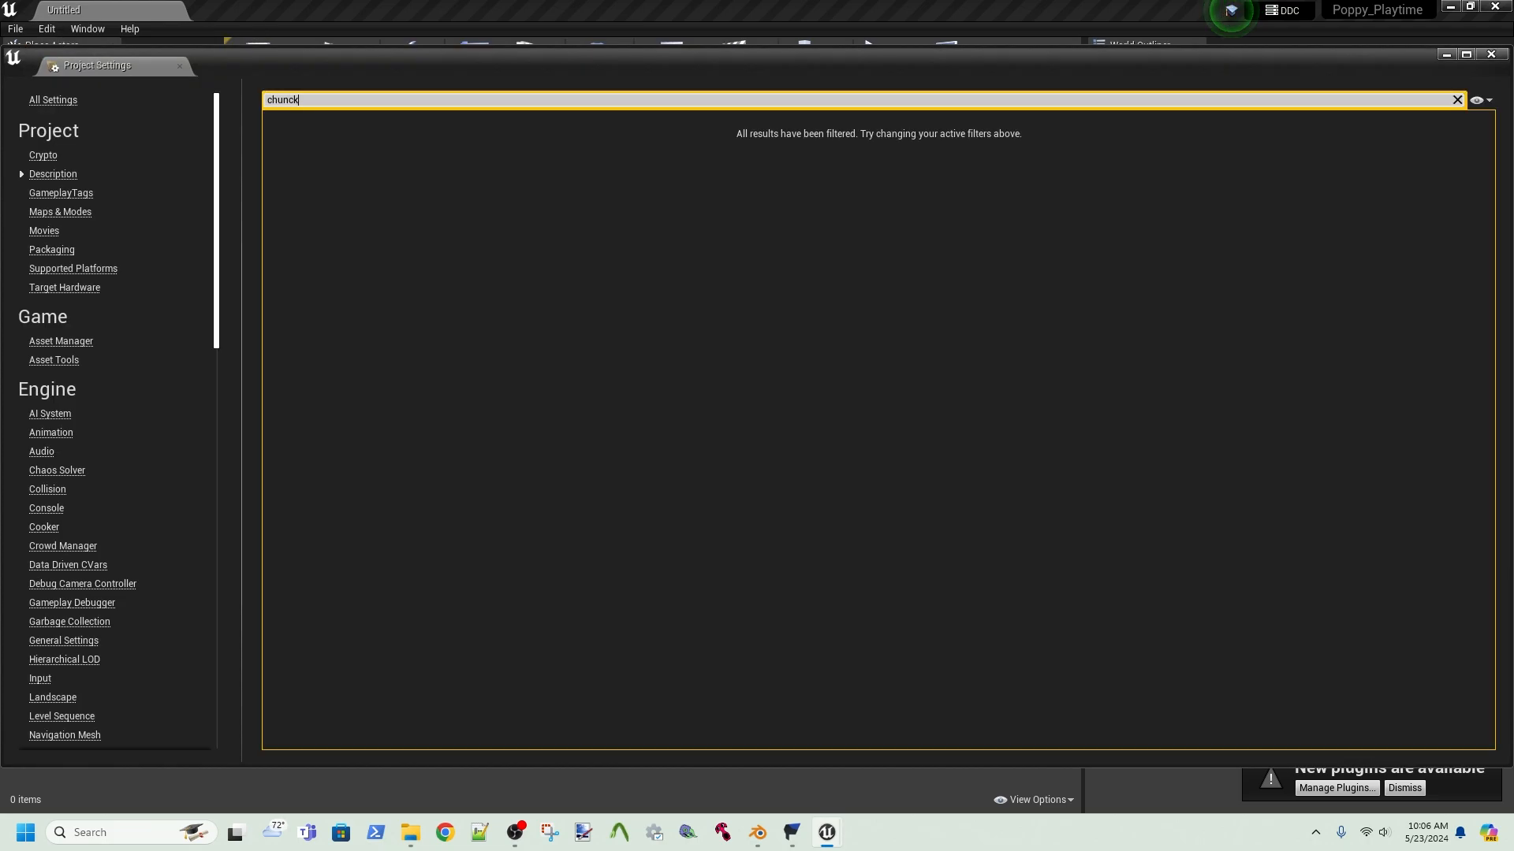
{"action": "key", "text": "BackSpace"}
{"action": "key", "text": "BackSpace"}
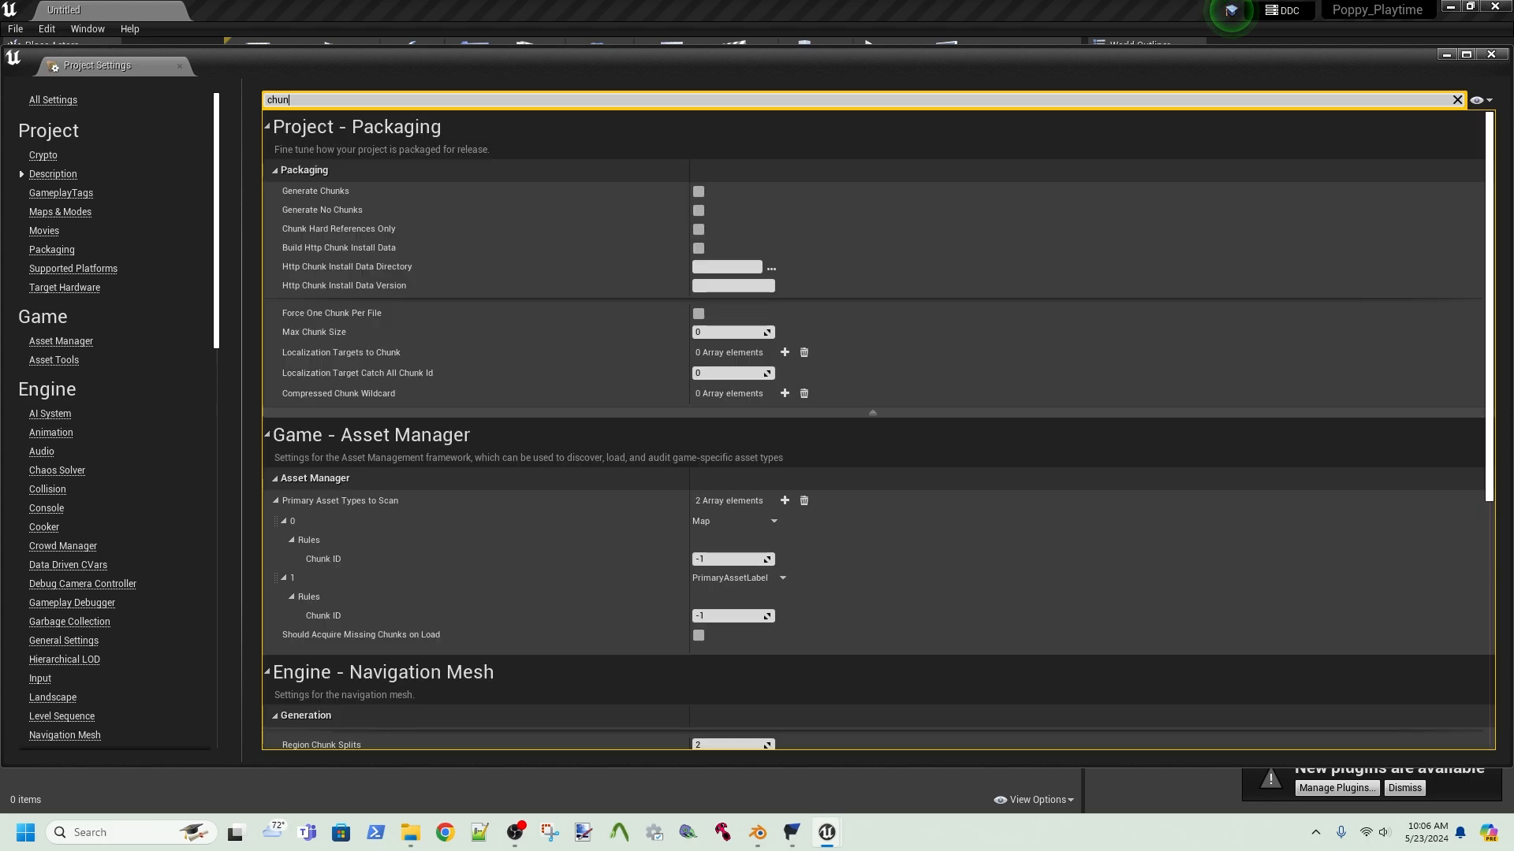
{"action": "type", "text": "k"}
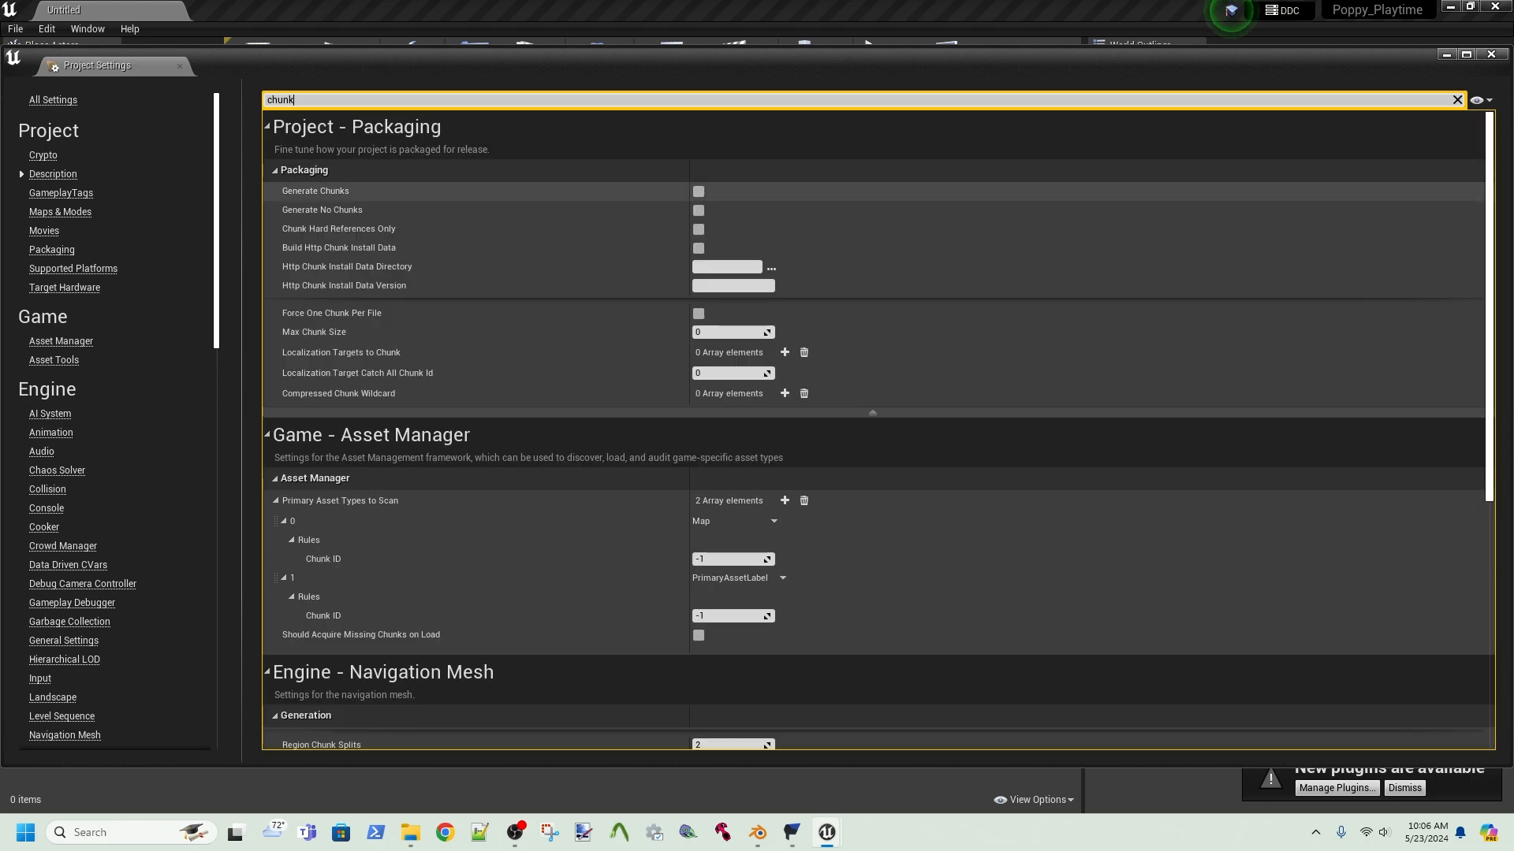
{"action": "left_click", "coordinate": [699, 191]}
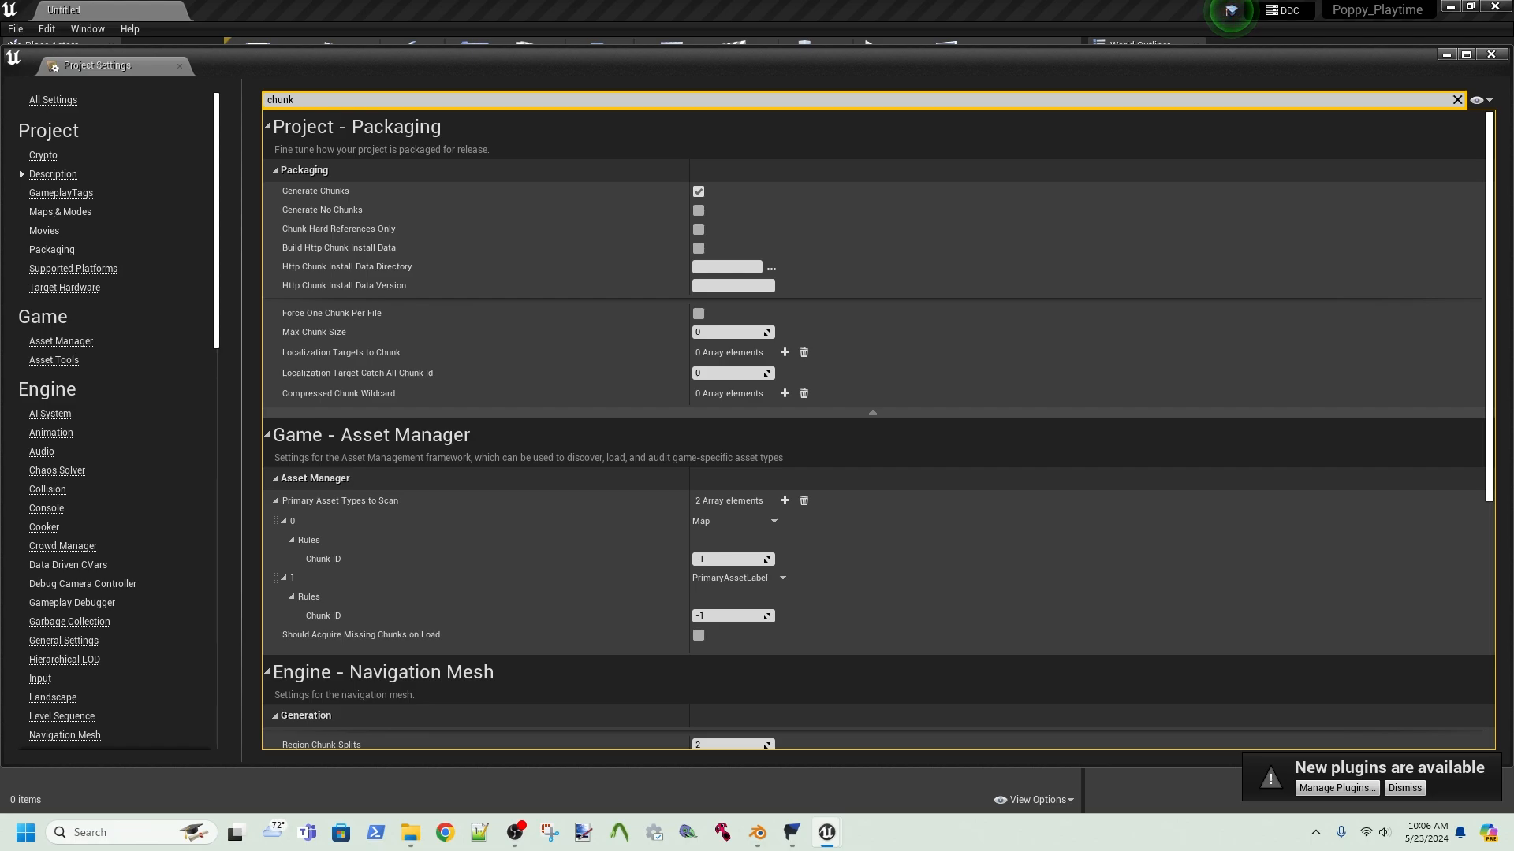
{"action": "scroll", "coordinate": [867, 459], "scroll_direction": "down", "scroll_amount": 4}
{"action": "scroll", "coordinate": [878, 428], "scroll_direction": "down", "scroll_amount": 9}
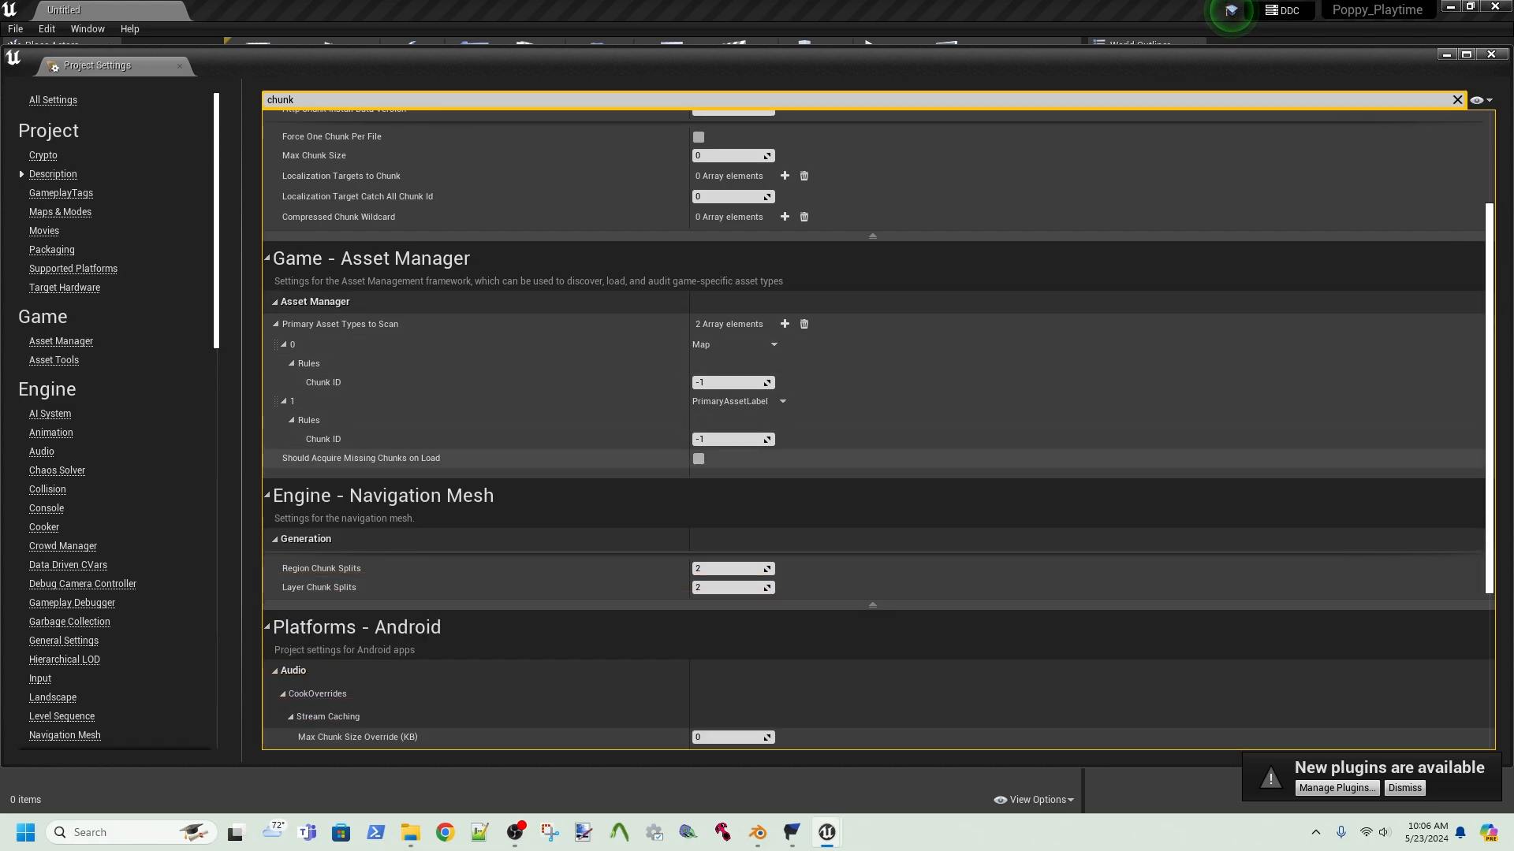
{"action": "scroll", "coordinate": [878, 429], "scroll_direction": "down", "scroll_amount": 4}
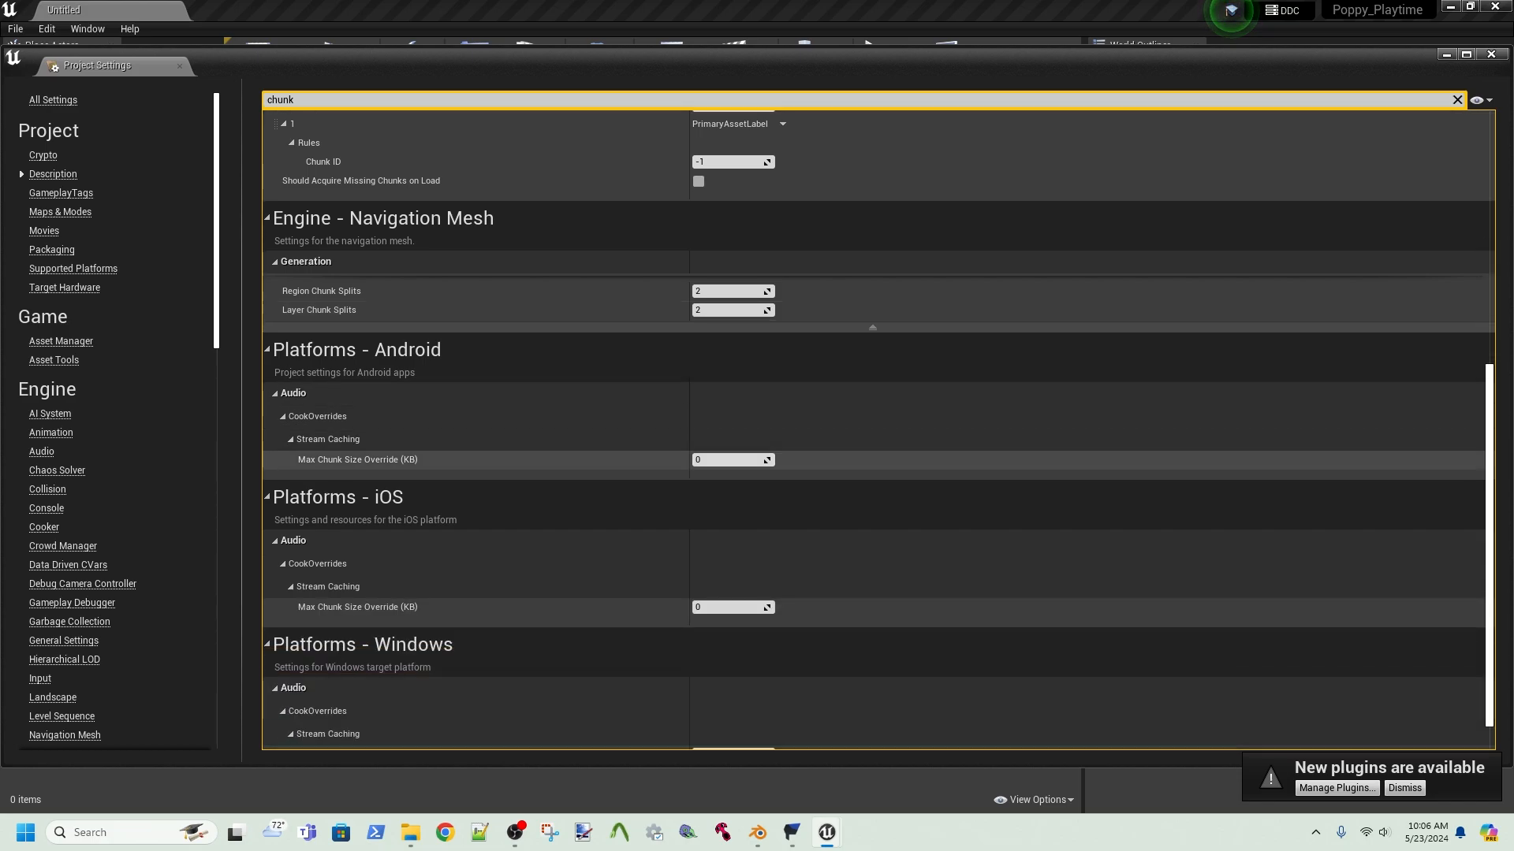
{"action": "scroll", "coordinate": [878, 429], "scroll_direction": "up", "scroll_amount": 8}
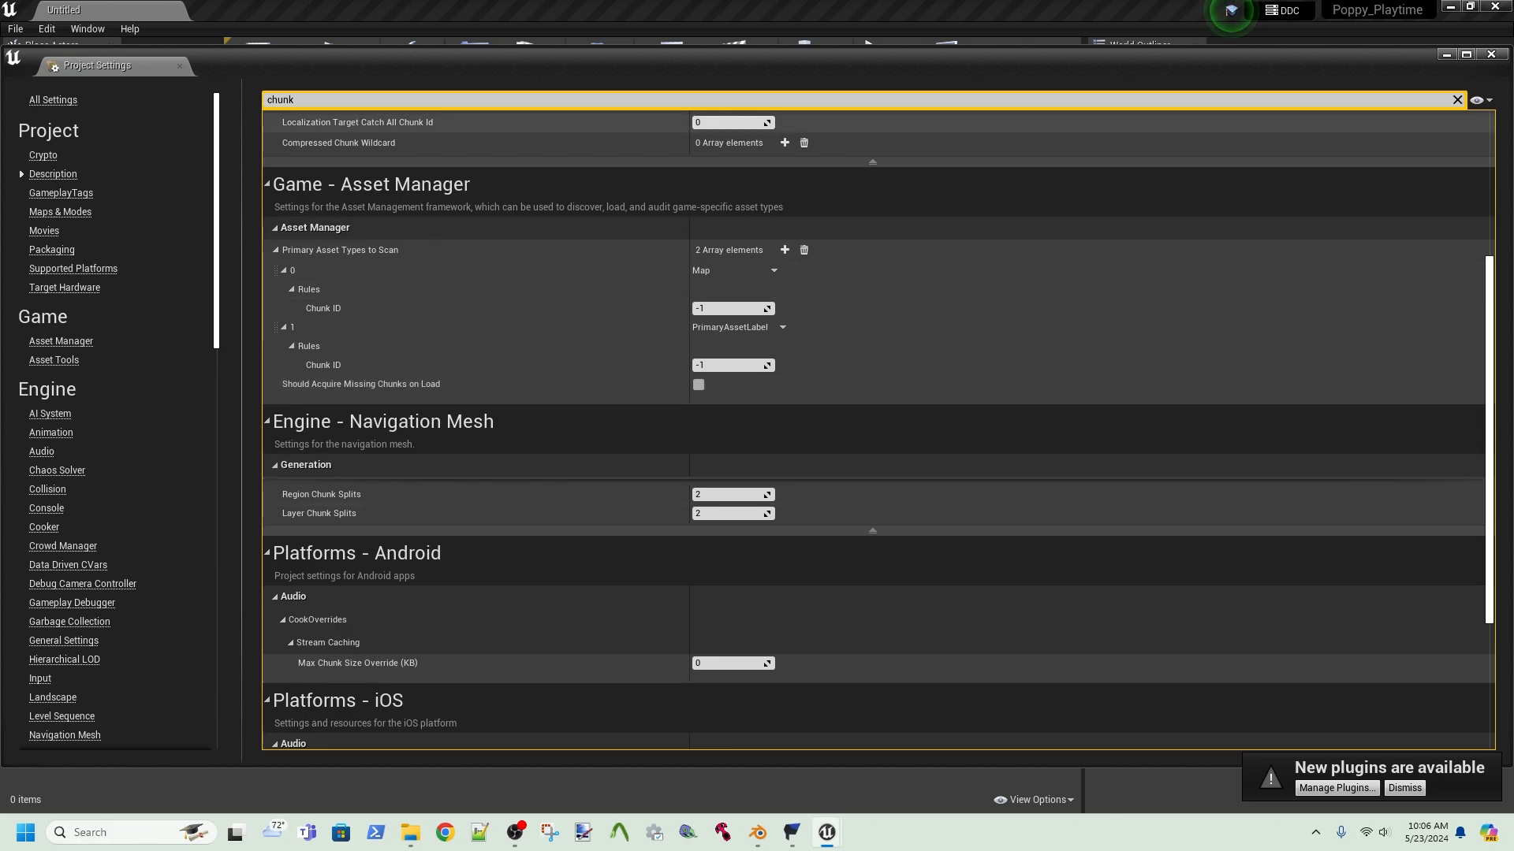
{"action": "left_click", "coordinate": [1491, 54]}
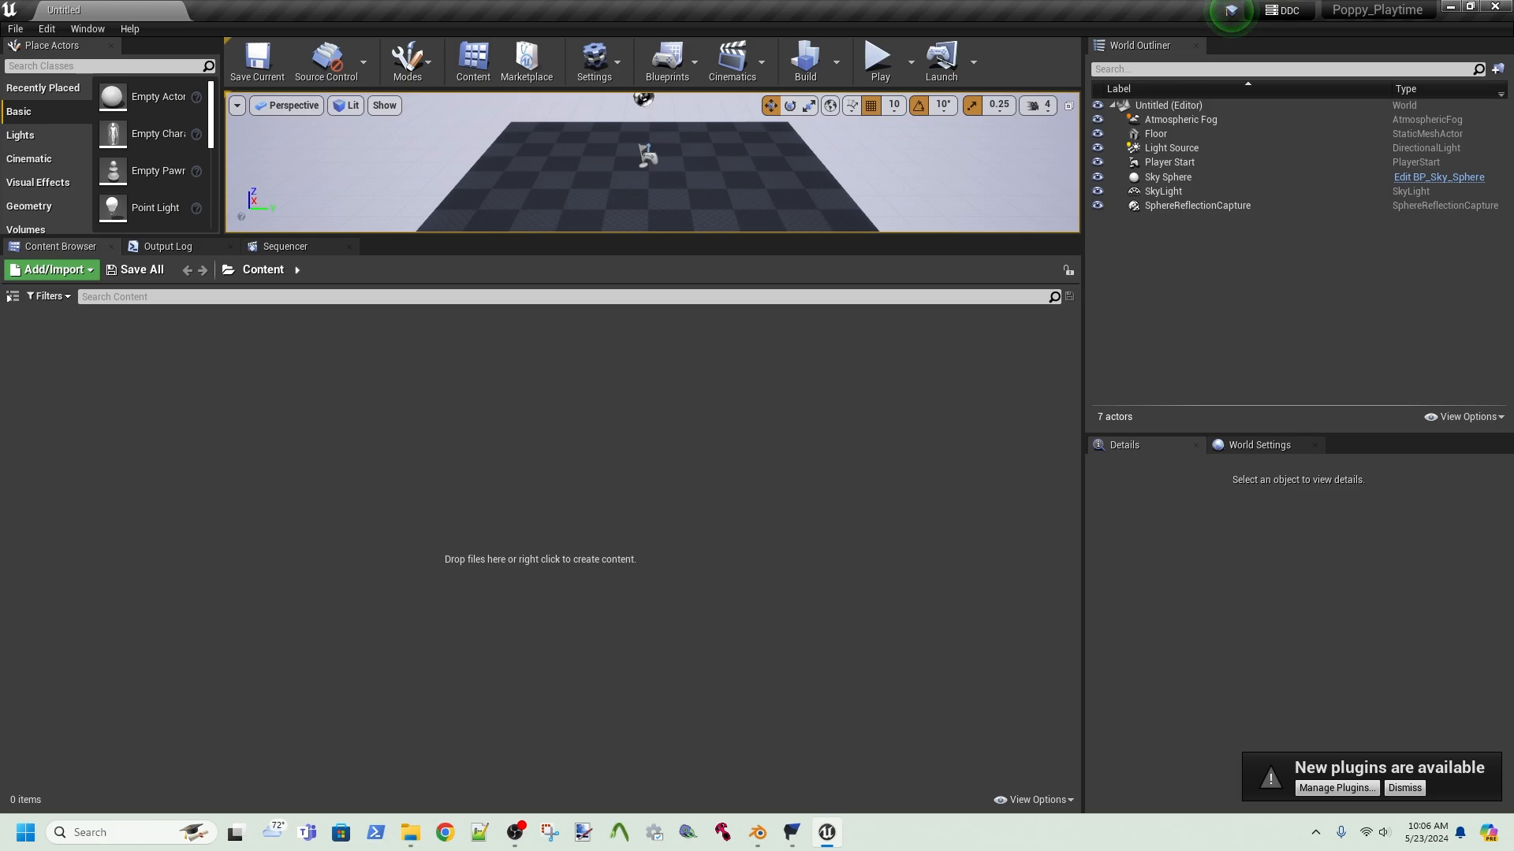
- Switch to Blender and delete all objects of the default scene
{"action": "left_click", "coordinate": [757, 832]}
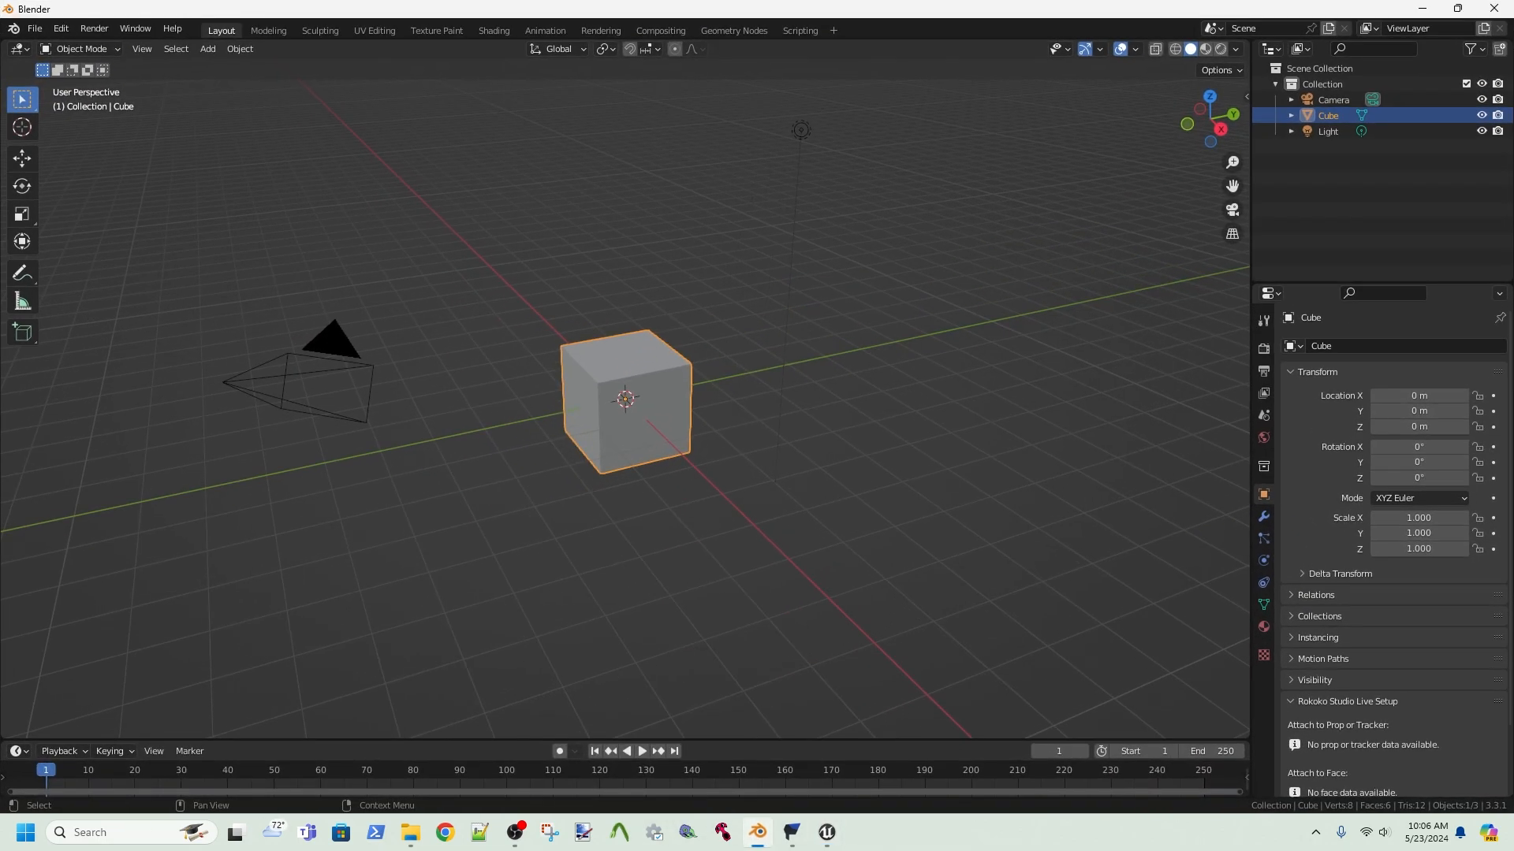
{"action": "key", "text": "a"}
{"action": "key", "text": "Delete"}
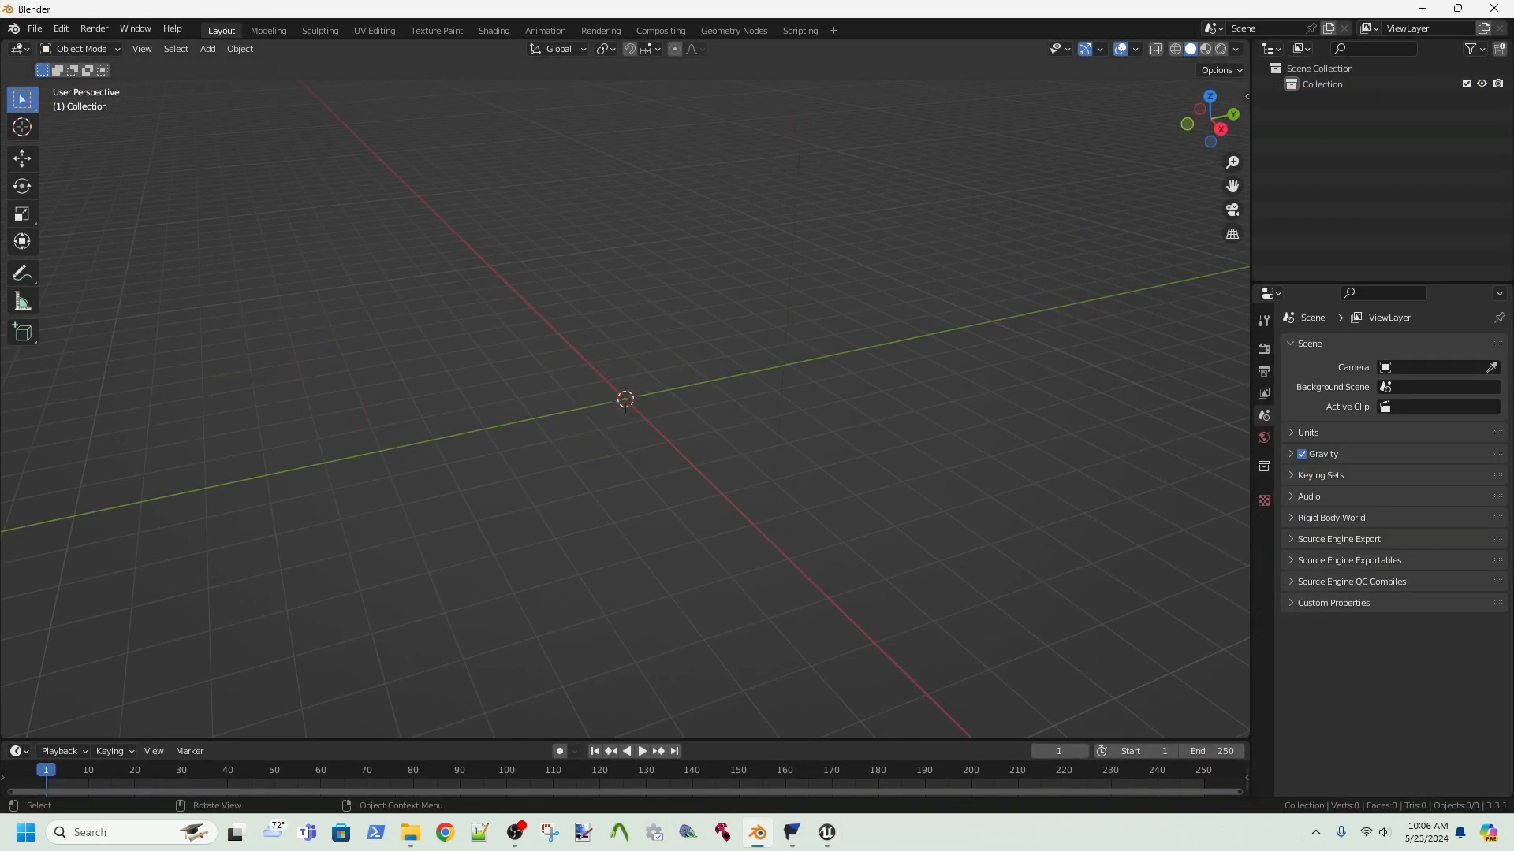
- Copy the full path of the HuggyRig export folder from File Explorer and return to Blender
{"action": "left_click", "coordinate": [34, 28]}
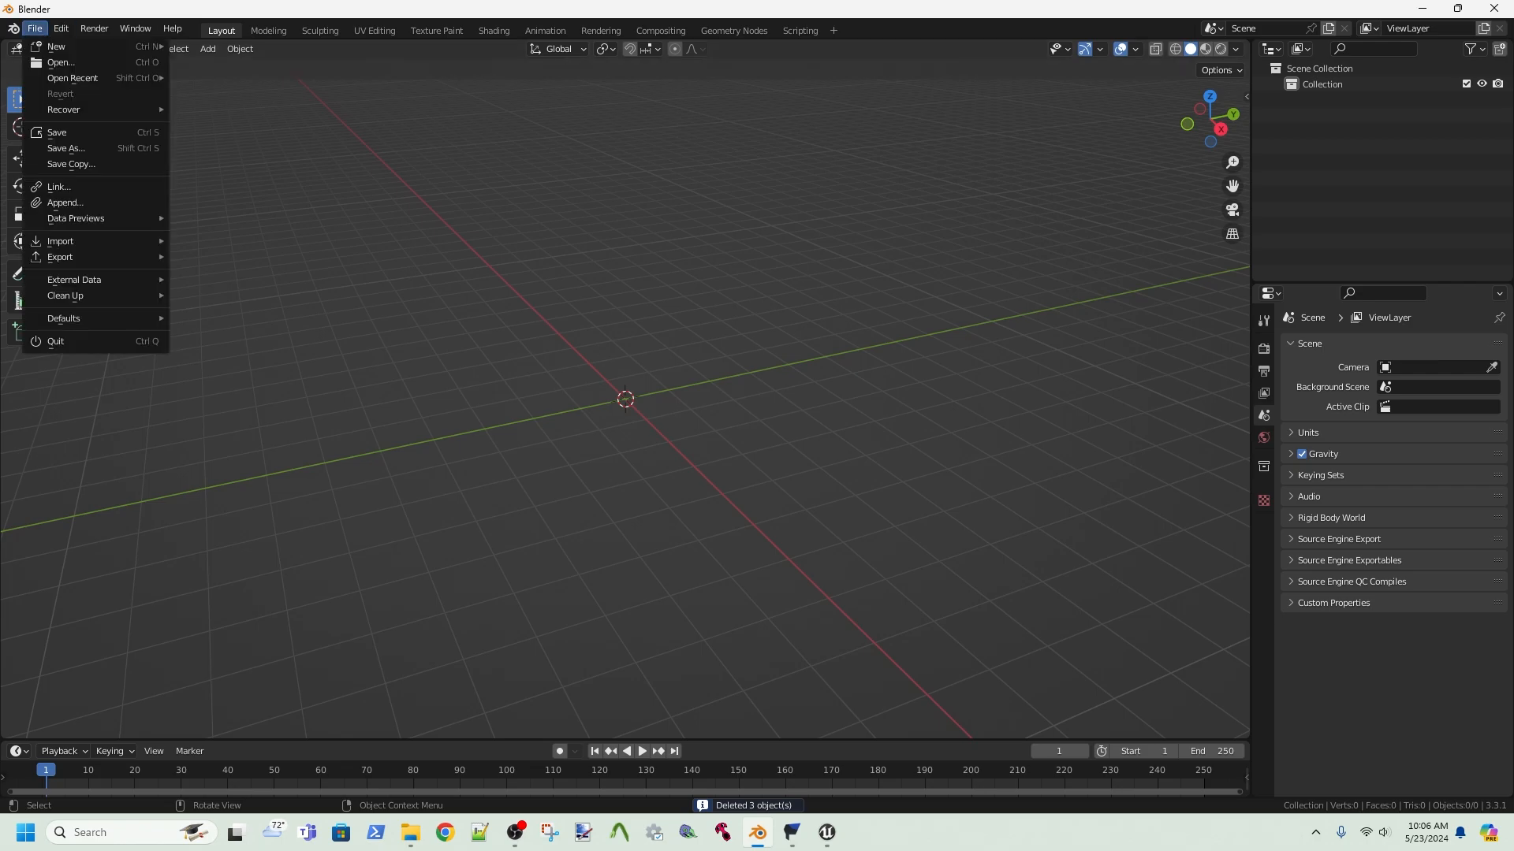
{"action": "left_click", "coordinate": [410, 833]}
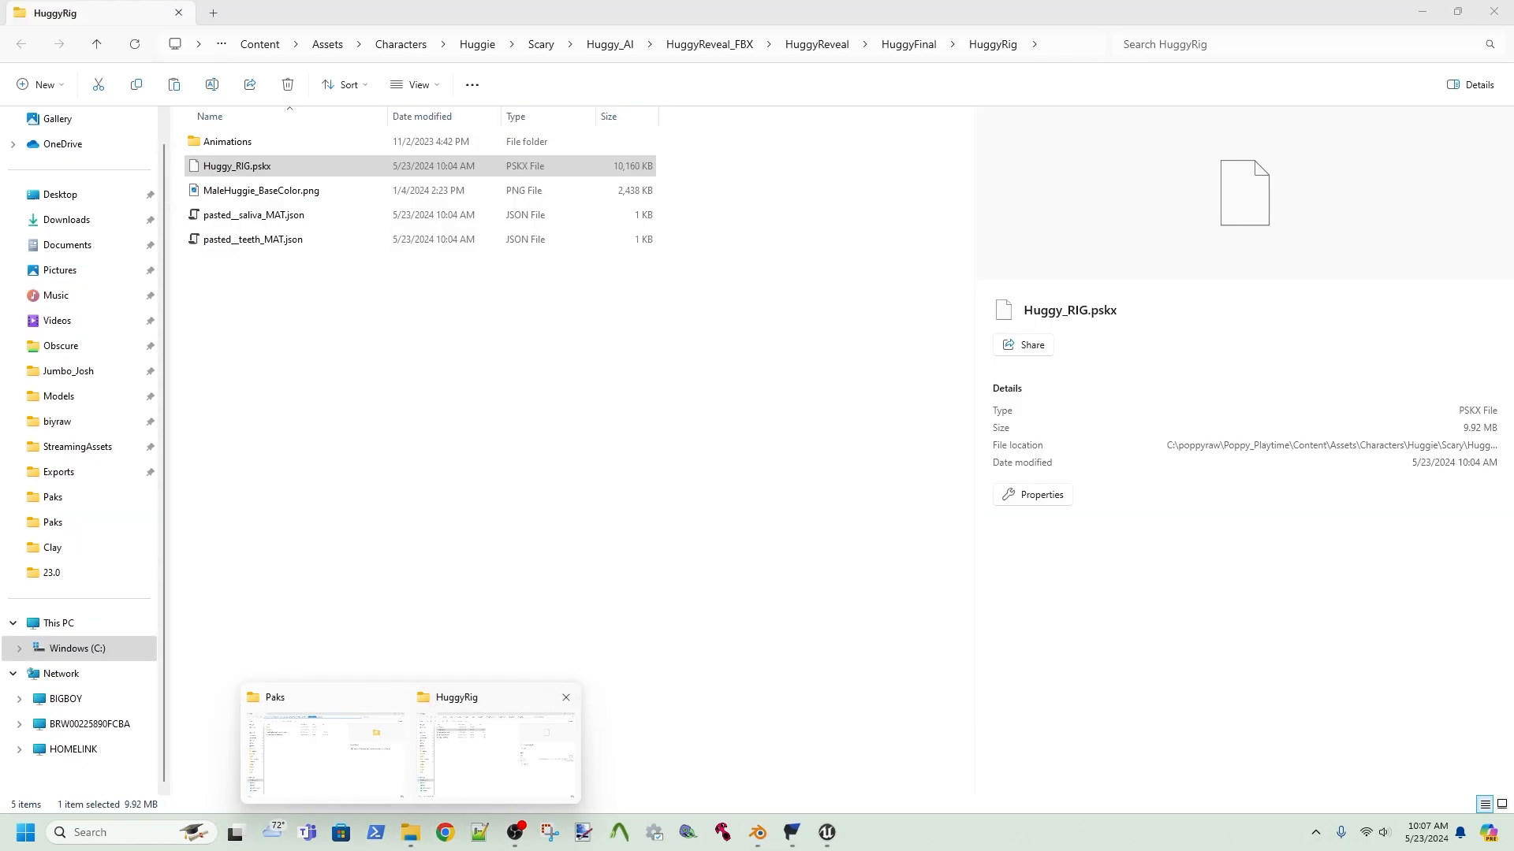
{"action": "left_click", "coordinate": [495, 755]}
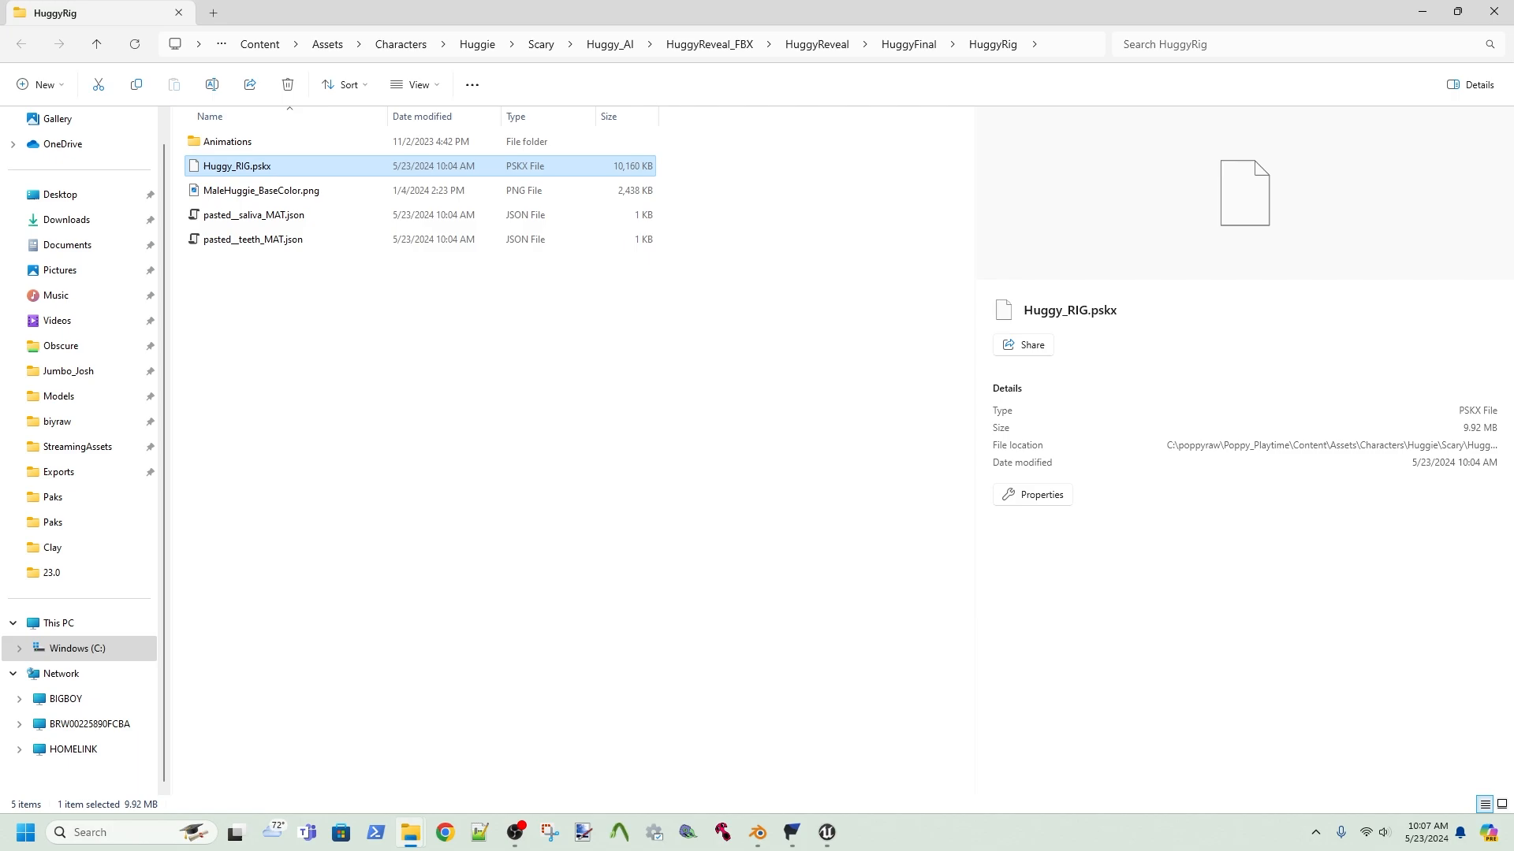
{"action": "left_click", "coordinate": [1070, 44]}
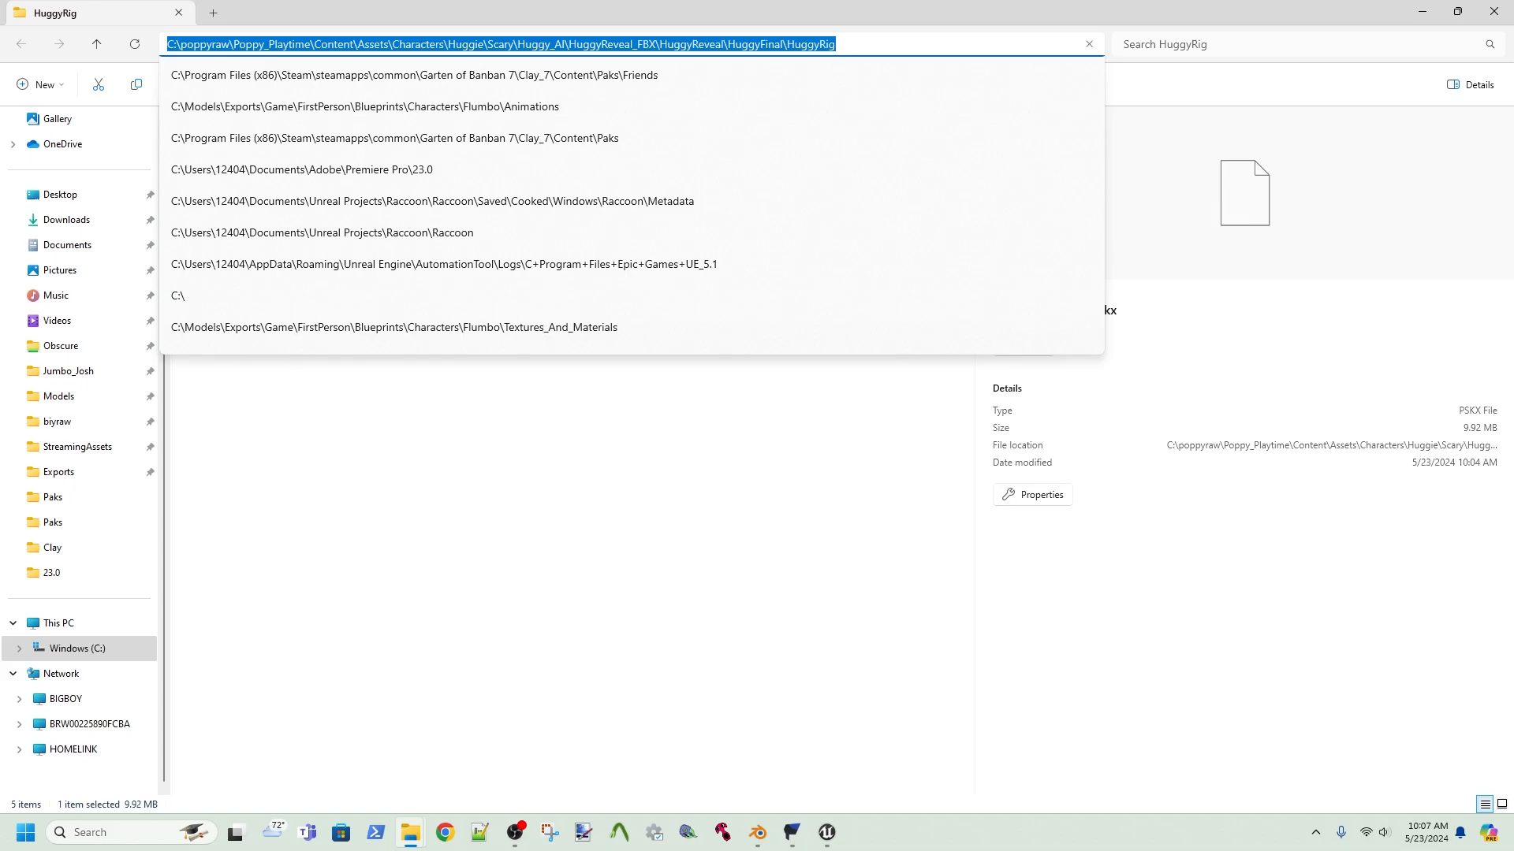
{"action": "left_click", "coordinate": [1293, 44]}
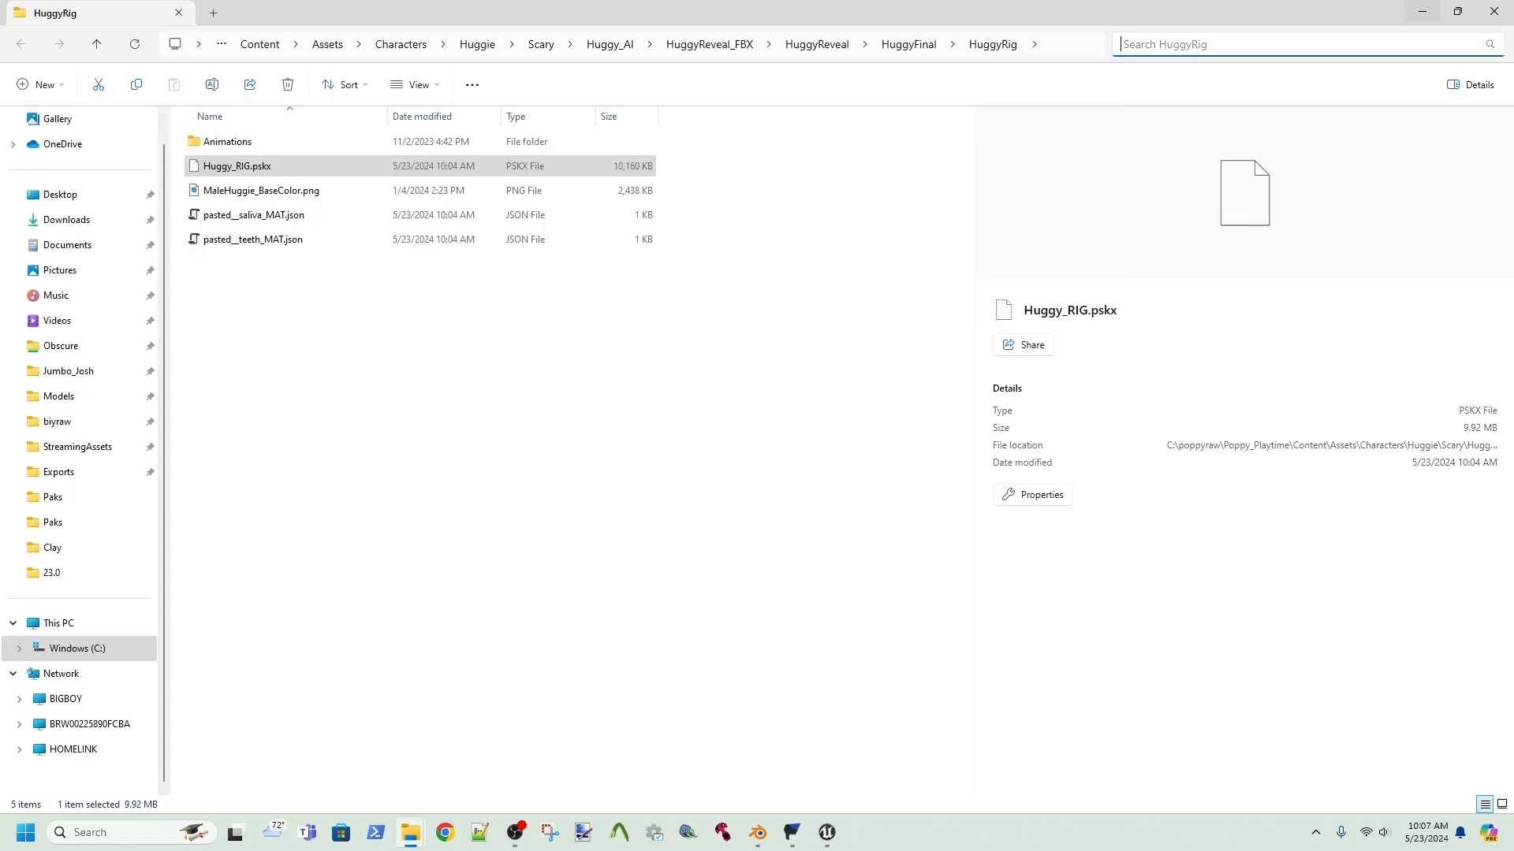
{"action": "left_click", "coordinate": [1423, 11]}
- Import Huggy_RIG.pskx as a Skeleton Mesh (.psk) from the copied HuggyRig folder path
{"action": "left_click", "coordinate": [35, 29]}
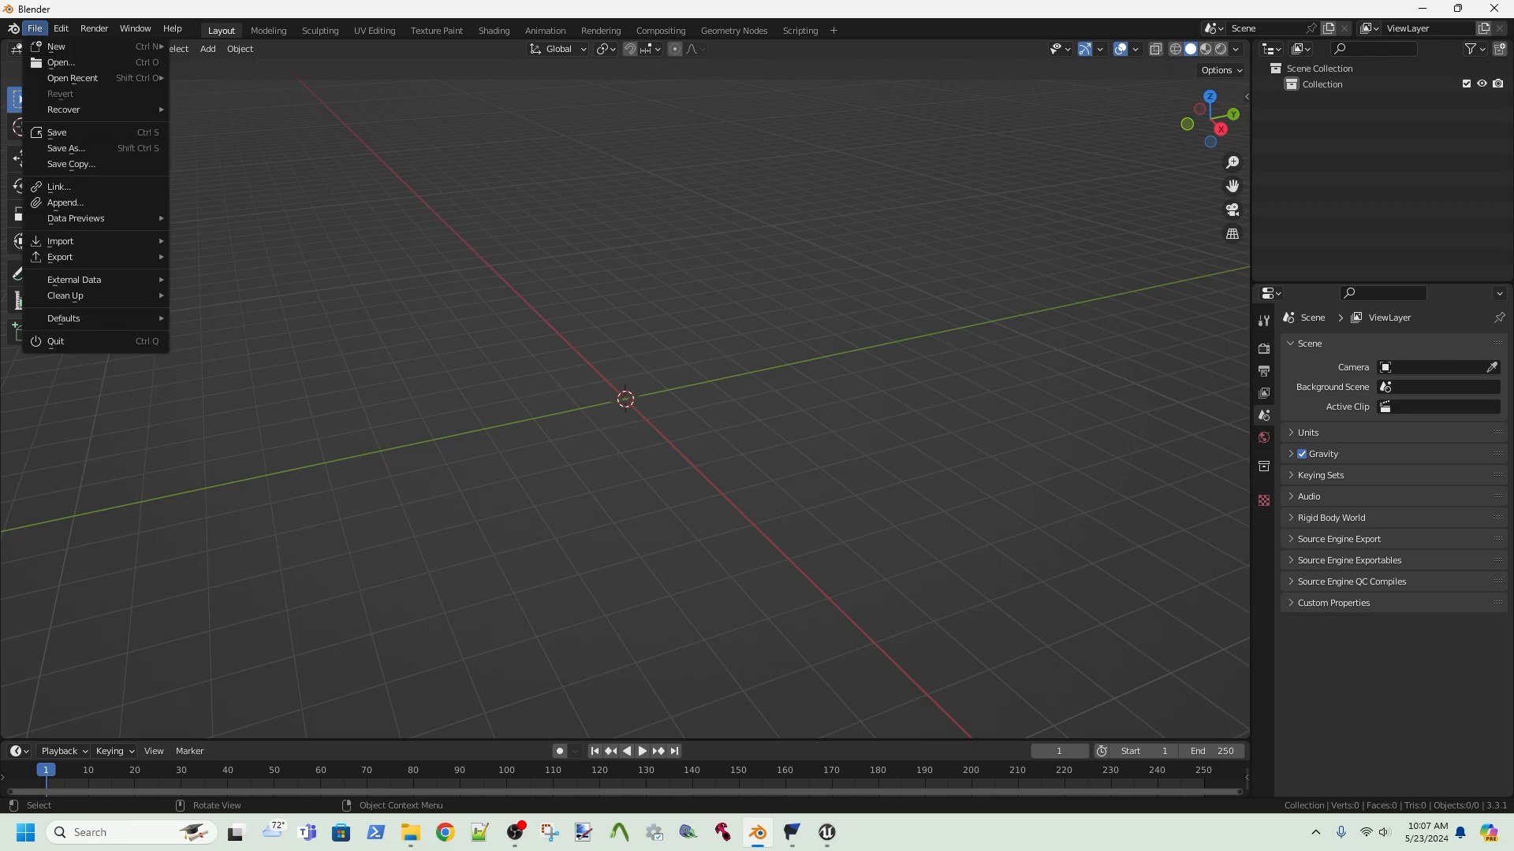
{"action": "mouse_move", "coordinate": [95, 241]}
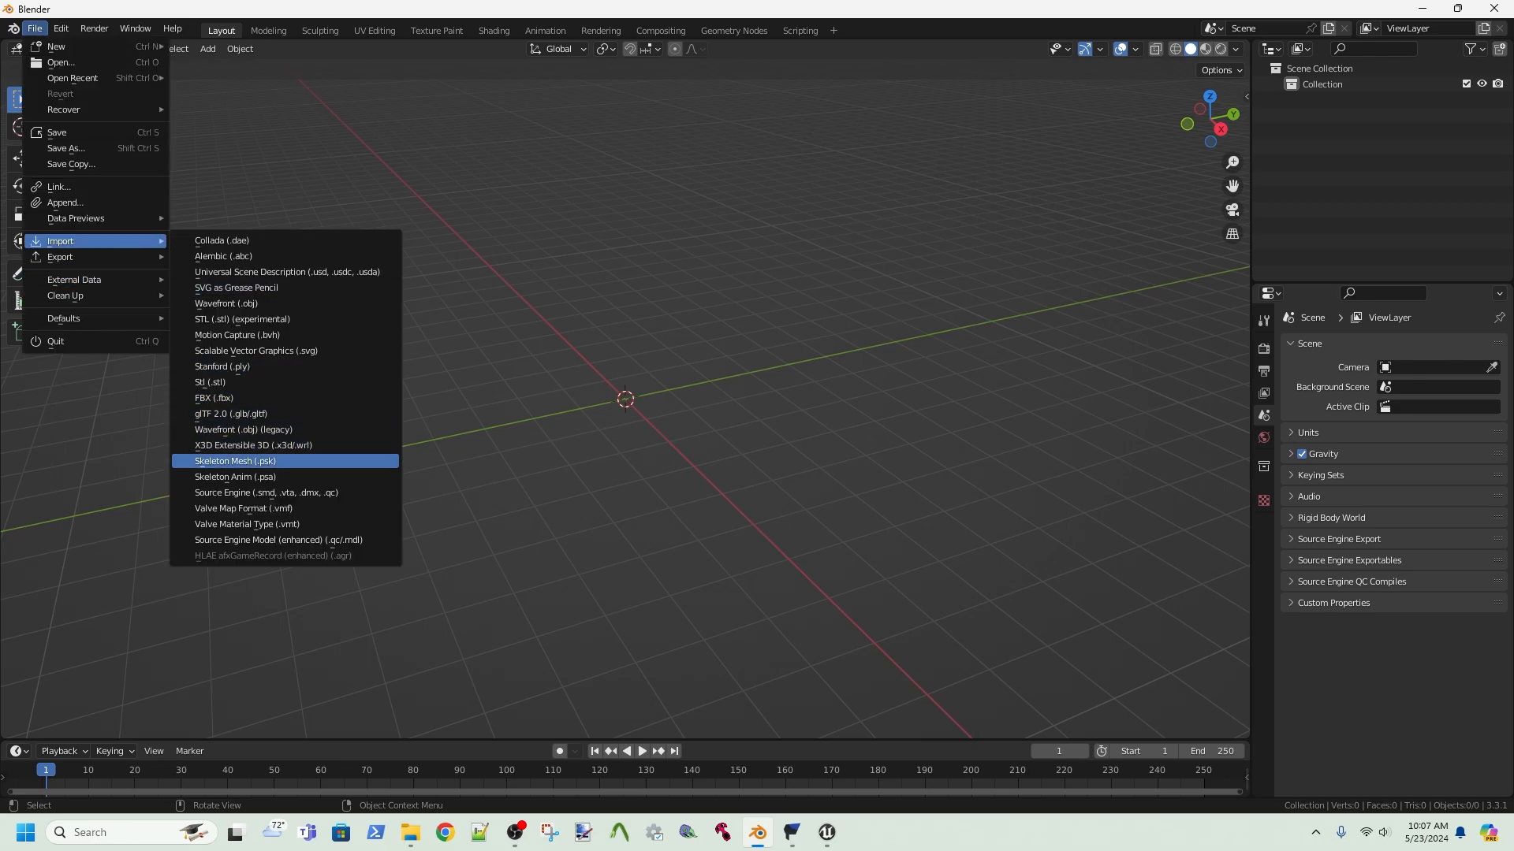
{"action": "left_click", "coordinate": [235, 461]}
{"action": "left_click", "coordinate": [694, 113]}
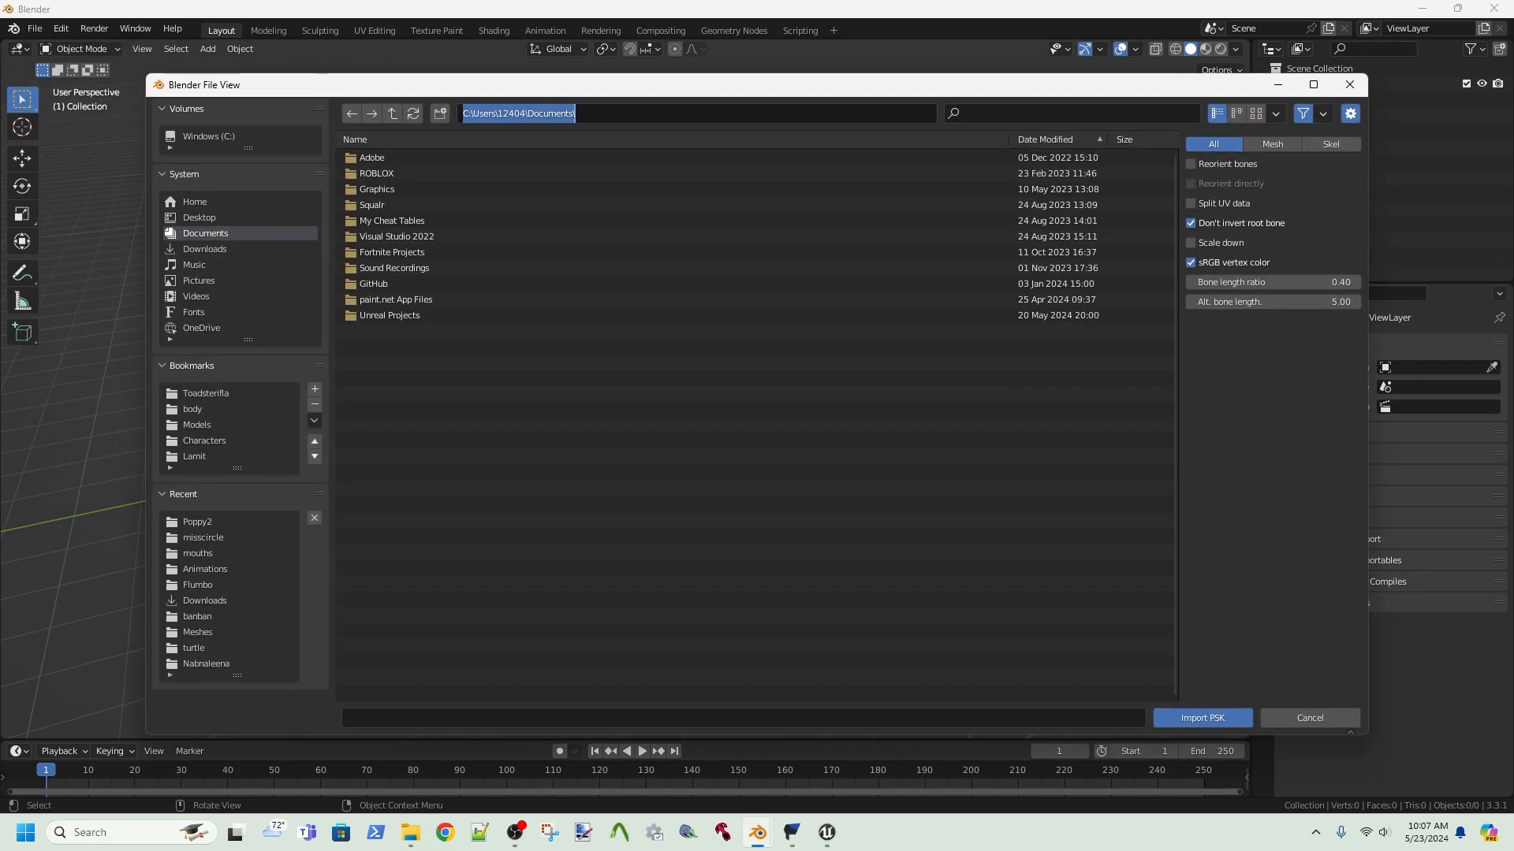
{"action": "key", "text": "ctrl+v"}
{"action": "key", "text": "Return"}
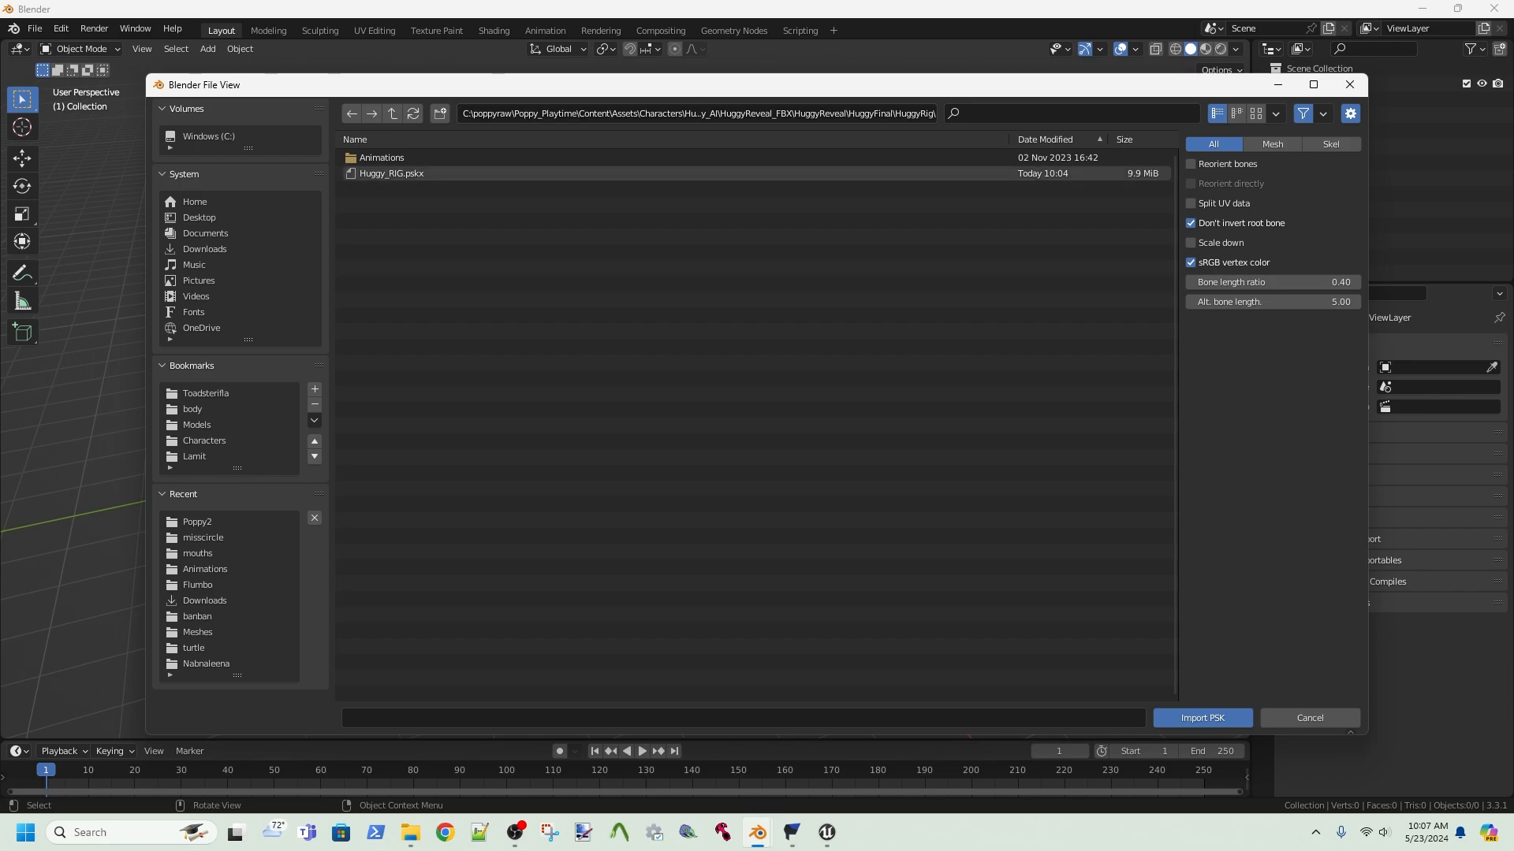
{"action": "double_click", "coordinate": [392, 173]}
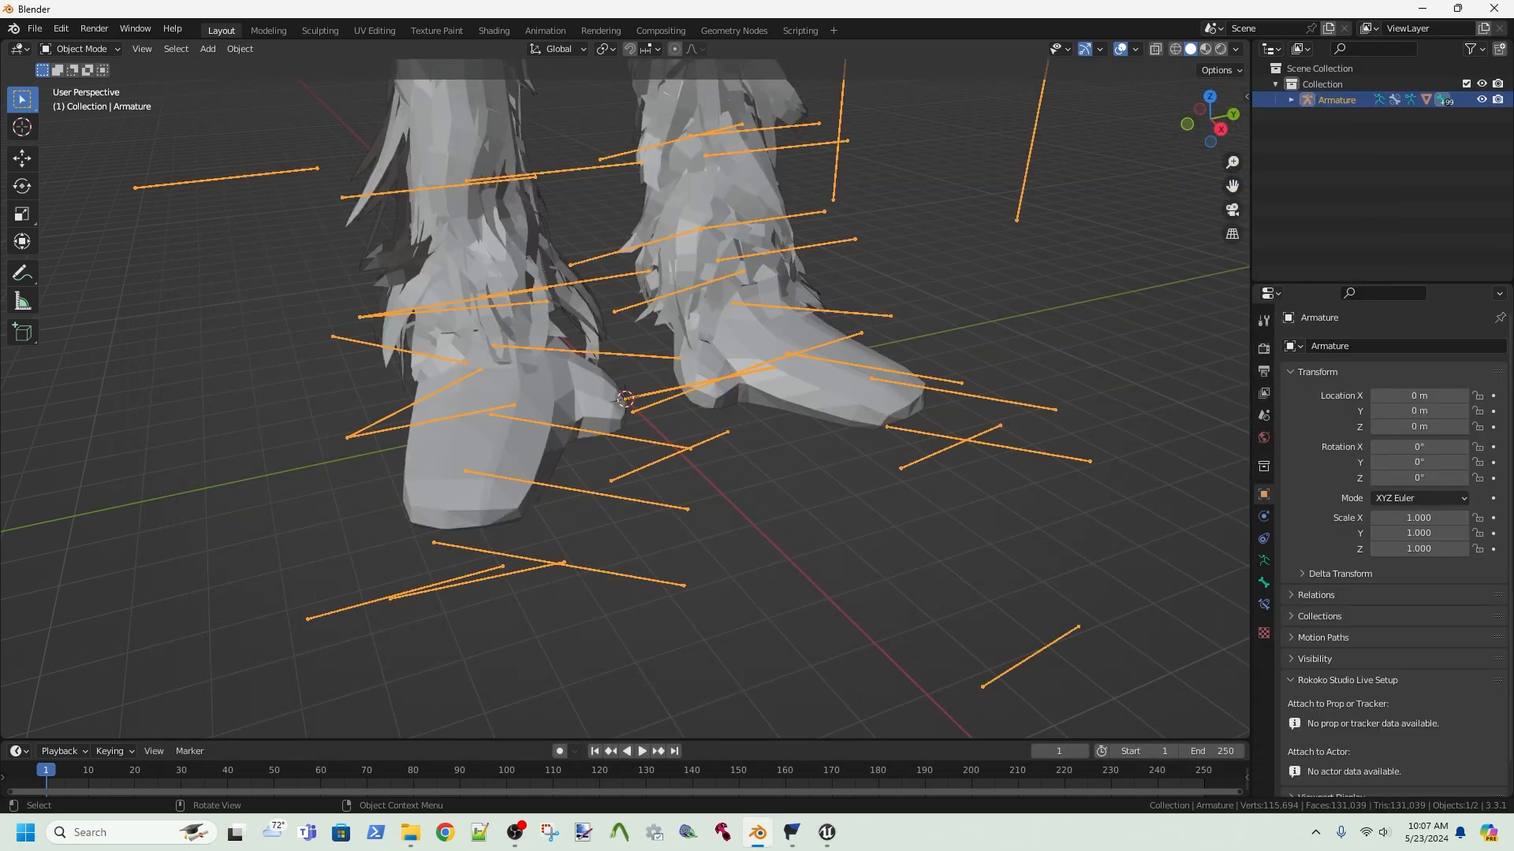
- Set the scene's Unit Scale to 0.01
{"action": "left_click", "coordinate": [1264, 415]}
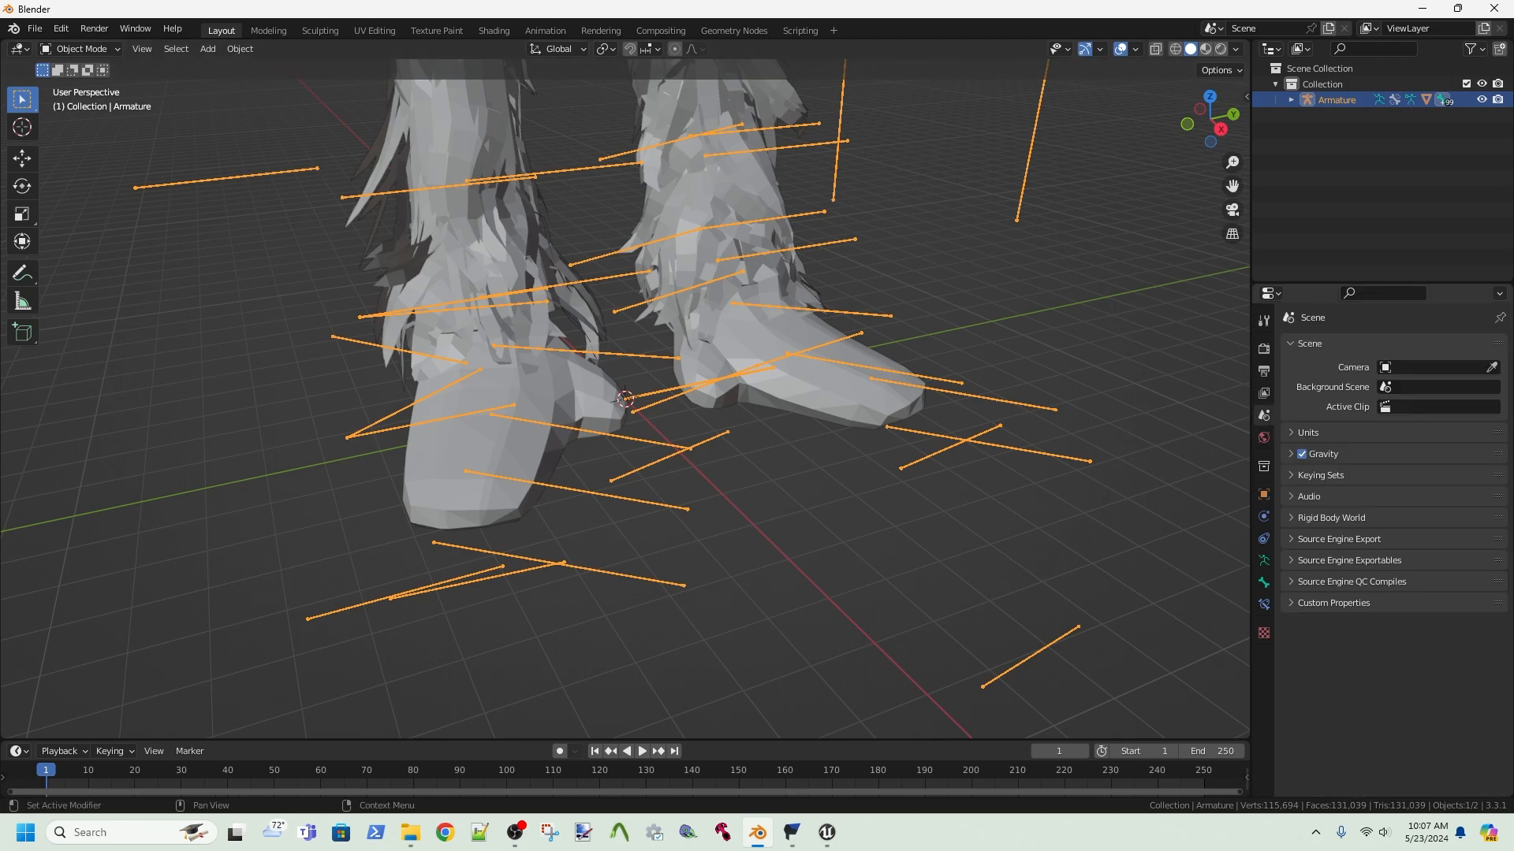
{"action": "left_click", "coordinate": [1438, 477]}
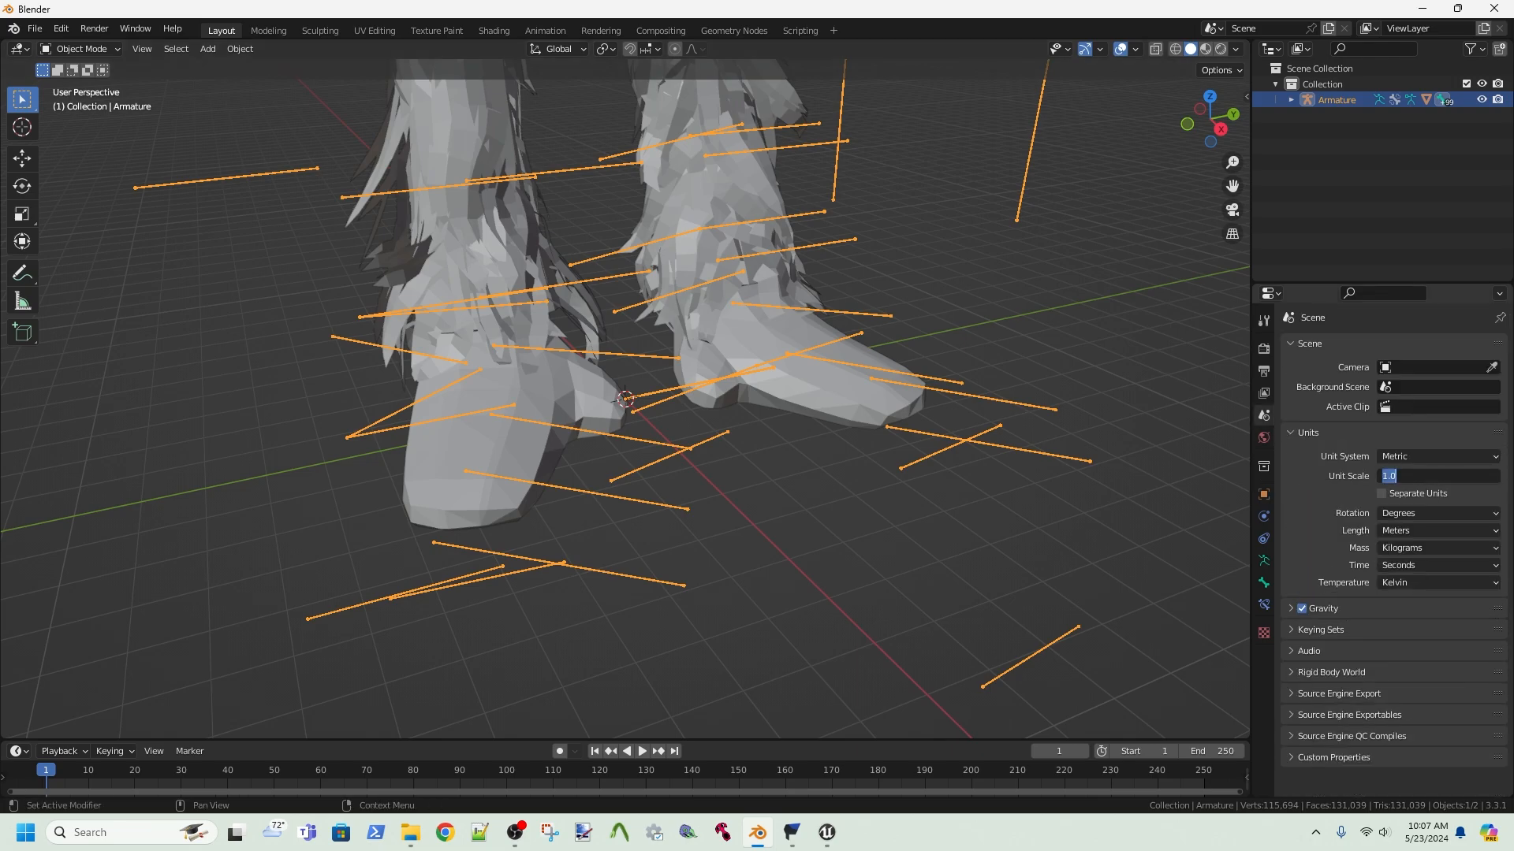
{"action": "type", "text": "0.01"}
{"action": "key", "text": "Return"}
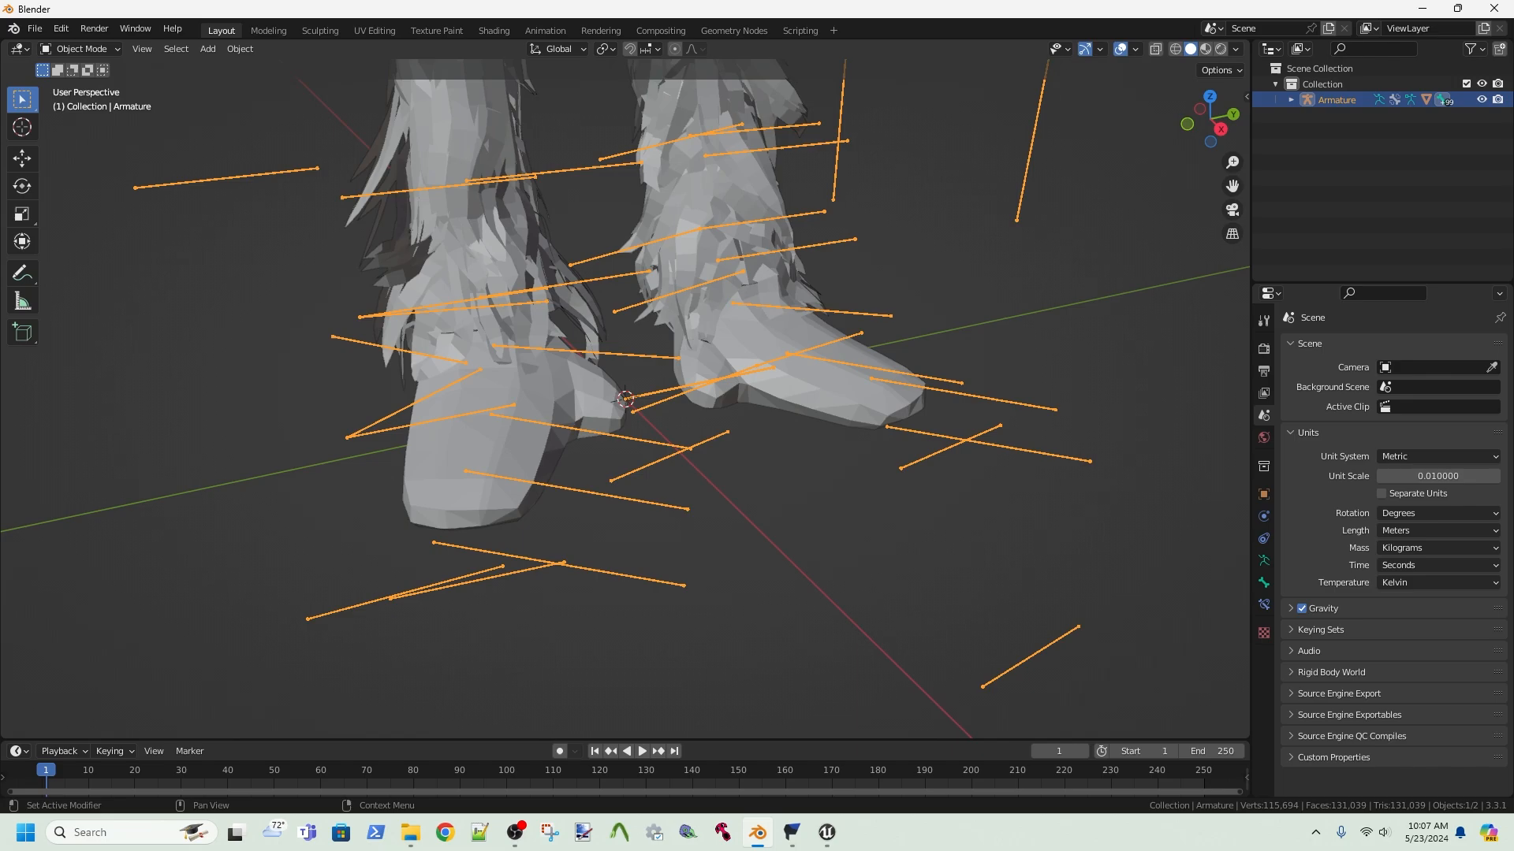
- Apply Shade Smooth to the Huggy_RIG mesh and inspect the body and head
{"action": "scroll", "coordinate": [623, 395], "scroll_direction": "down", "scroll_amount": 10}
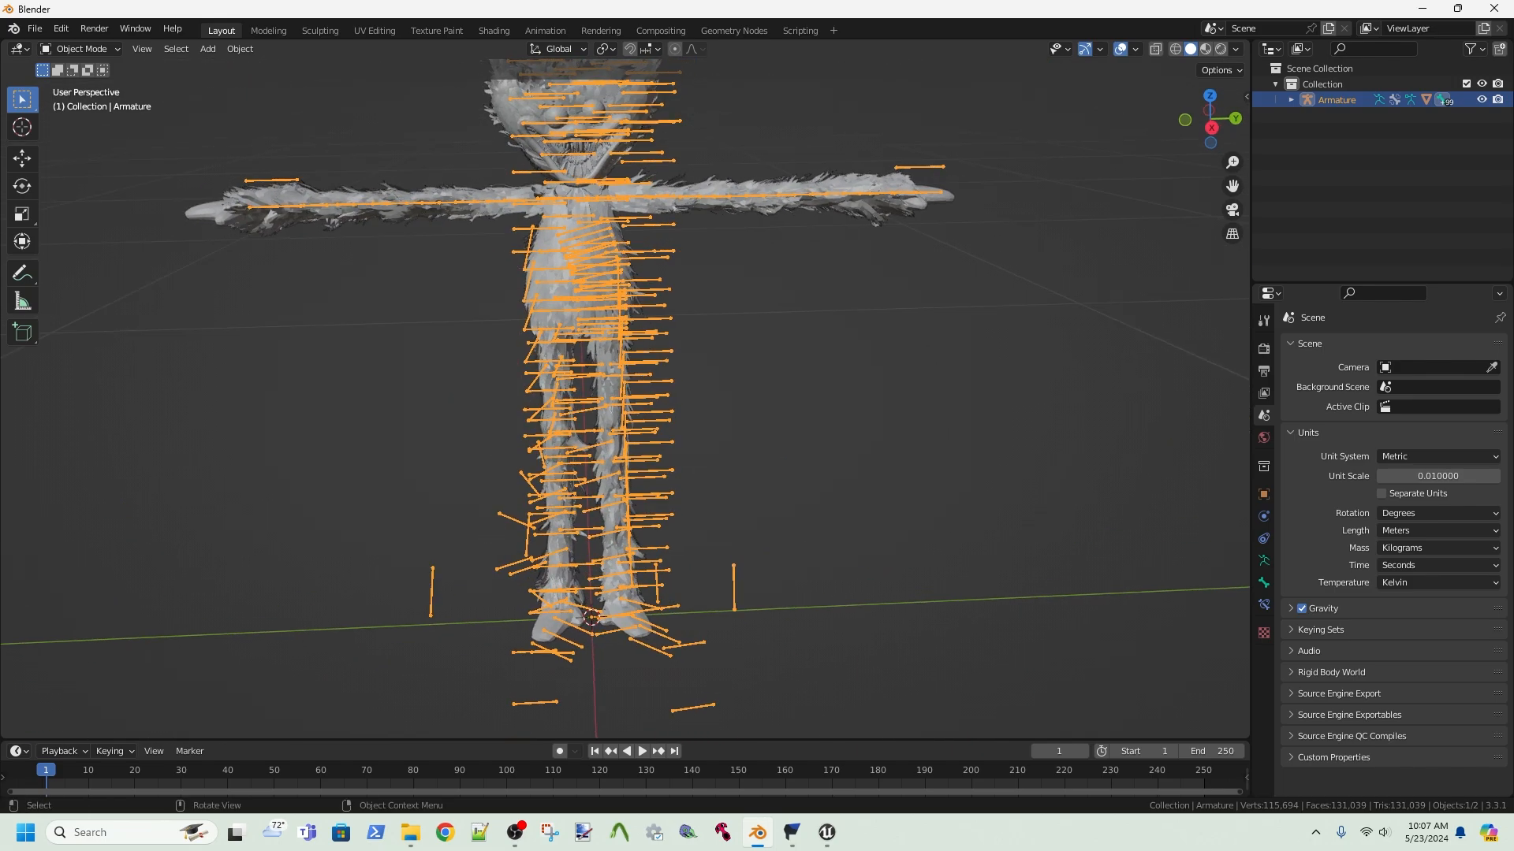
{"action": "left_click", "coordinate": [394, 197]}
{"action": "right_click", "coordinate": [394, 196]}
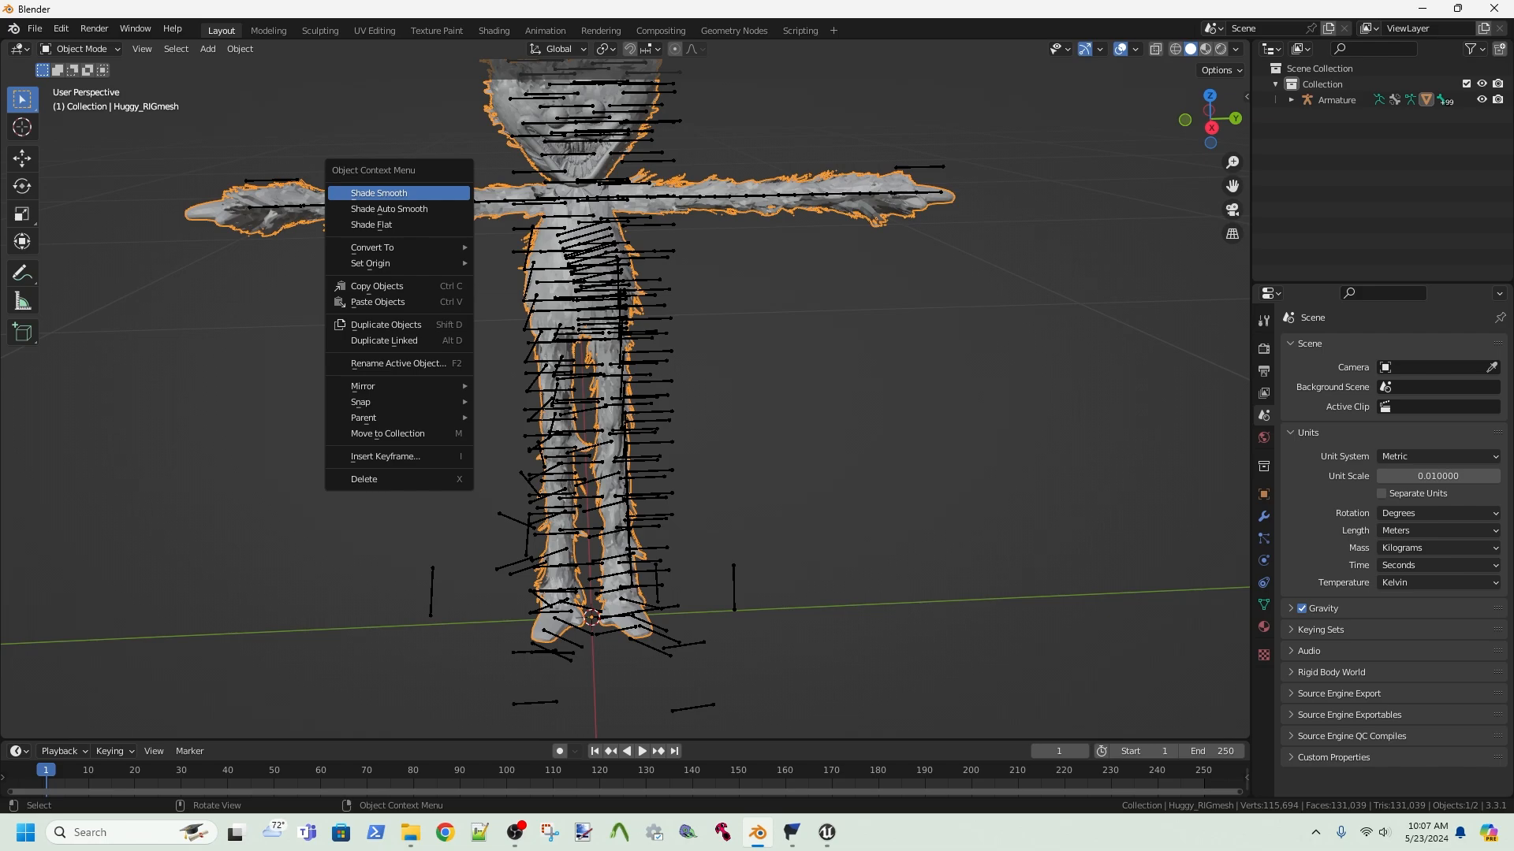
{"action": "left_click", "coordinate": [394, 194]}
{"action": "mouse_move", "coordinate": [612, 313]}
{"action": "middle_mouse_down"}
{"action": "mouse_move", "coordinate": [684, 357]}
{"action": "mouse_move", "coordinate": [595, 319]}
{"action": "mouse_move", "coordinate": [615, 309]}
{"action": "mouse_move", "coordinate": [615, 337]}
{"action": "middle_mouse_up"}
{"action": "scroll", "coordinate": [615, 309], "scroll_direction": "down", "scroll_amount": 2}
{"action": "scroll", "coordinate": [625, 400], "scroll_direction": "up", "scroll_amount": 3}
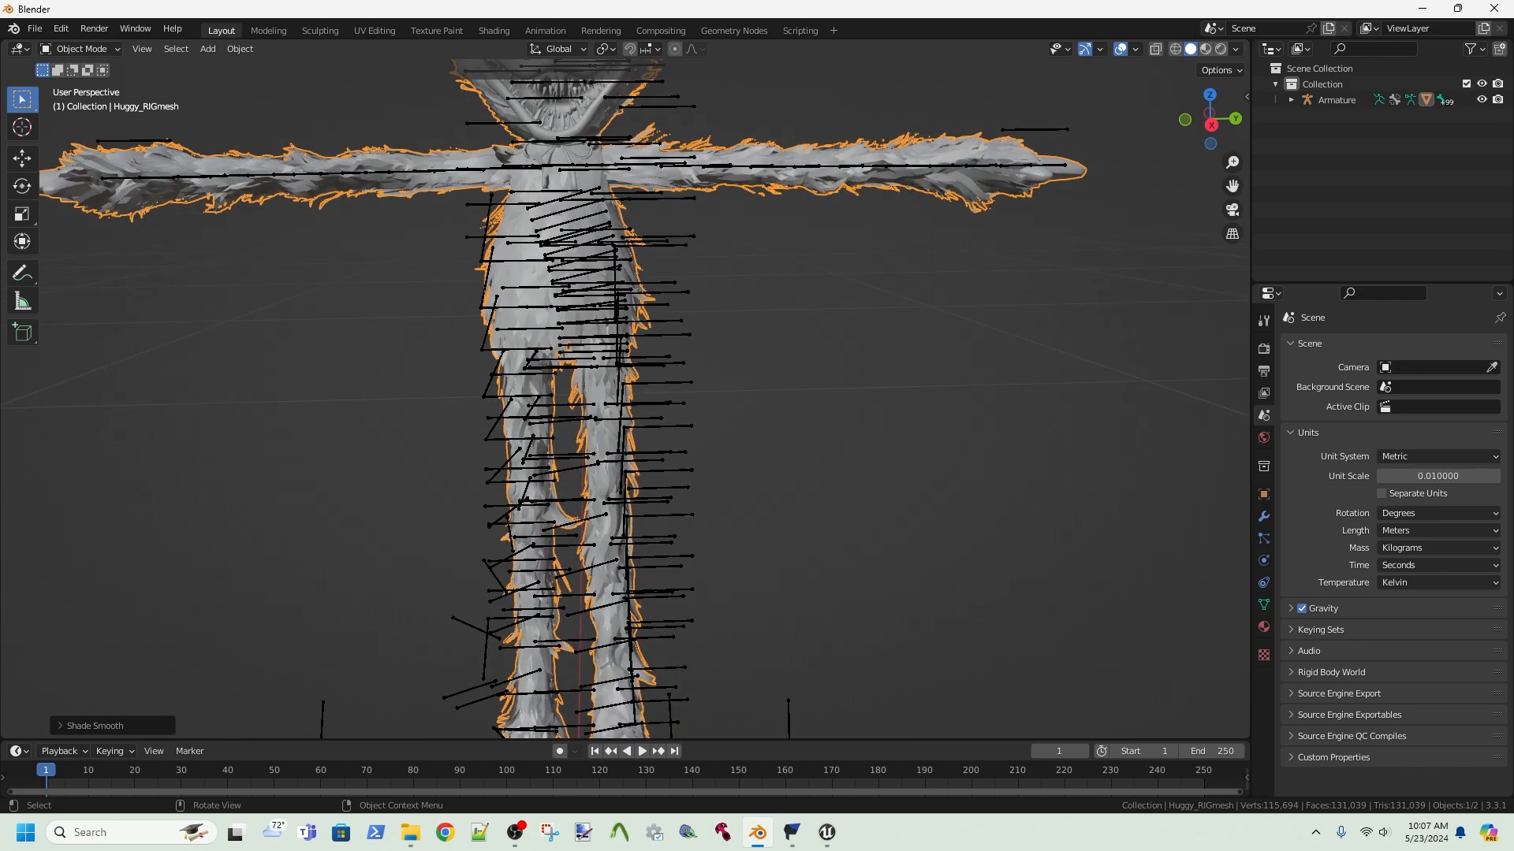
{"action": "middle_click_drag", "start_coordinate": [625, 400], "coordinate": [658, 586]}
{"action": "scroll", "coordinate": [658, 503], "scroll_direction": "up", "scroll_amount": 1}
{"action": "scroll", "coordinate": [658, 587], "scroll_direction": "down", "scroll_amount": 2}
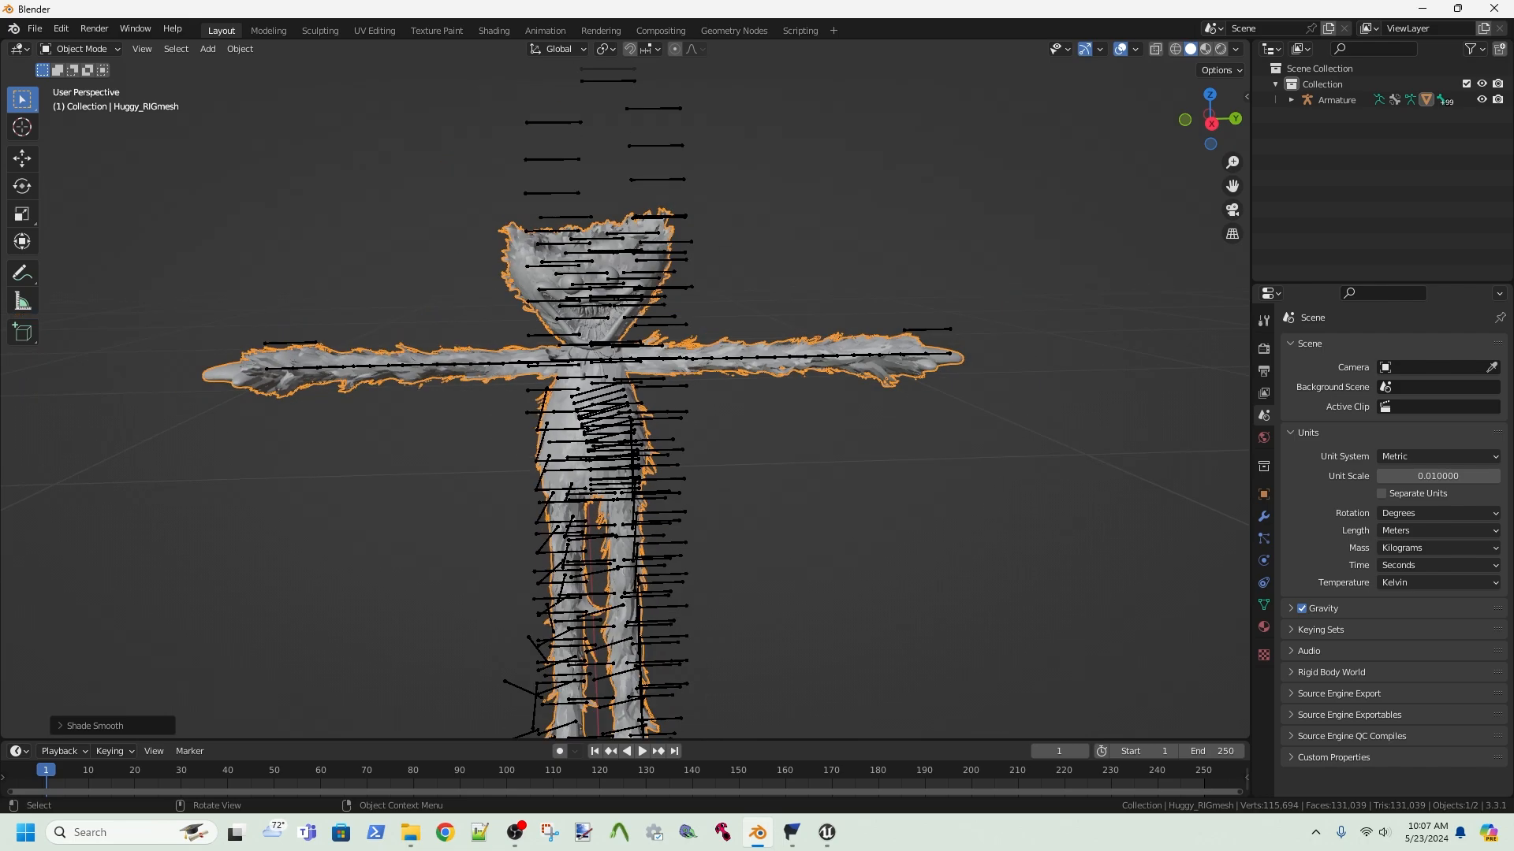
- Enter Edit Mode on the Huggy_RIG mesh and box-select the visible vertices of the upper head
{"action": "key", "text": "alt+a"}
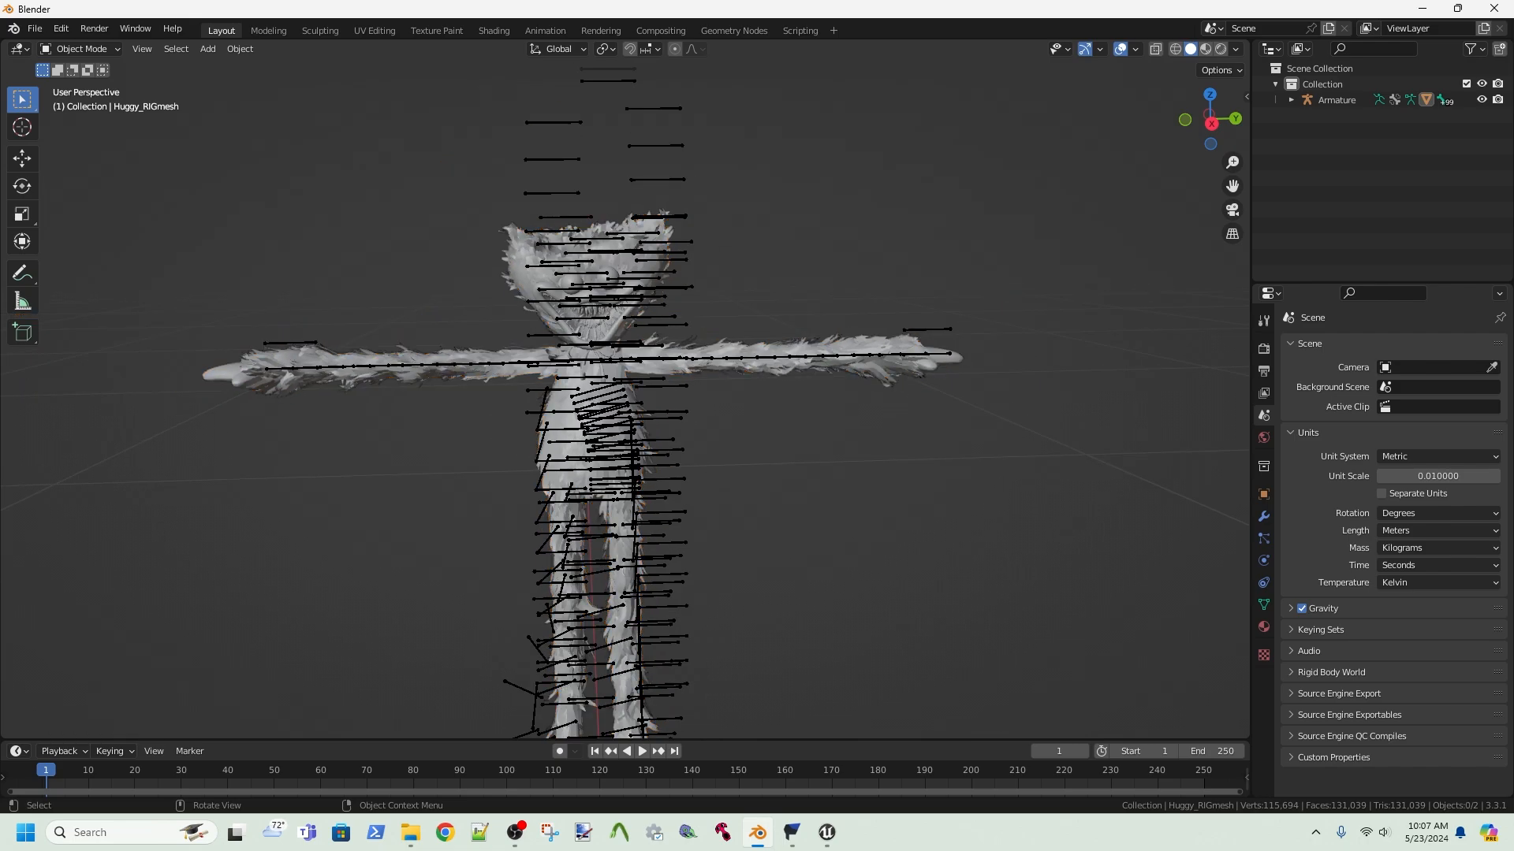
{"action": "left_click", "coordinate": [619, 544]}
{"action": "left_click", "coordinate": [81, 49]}
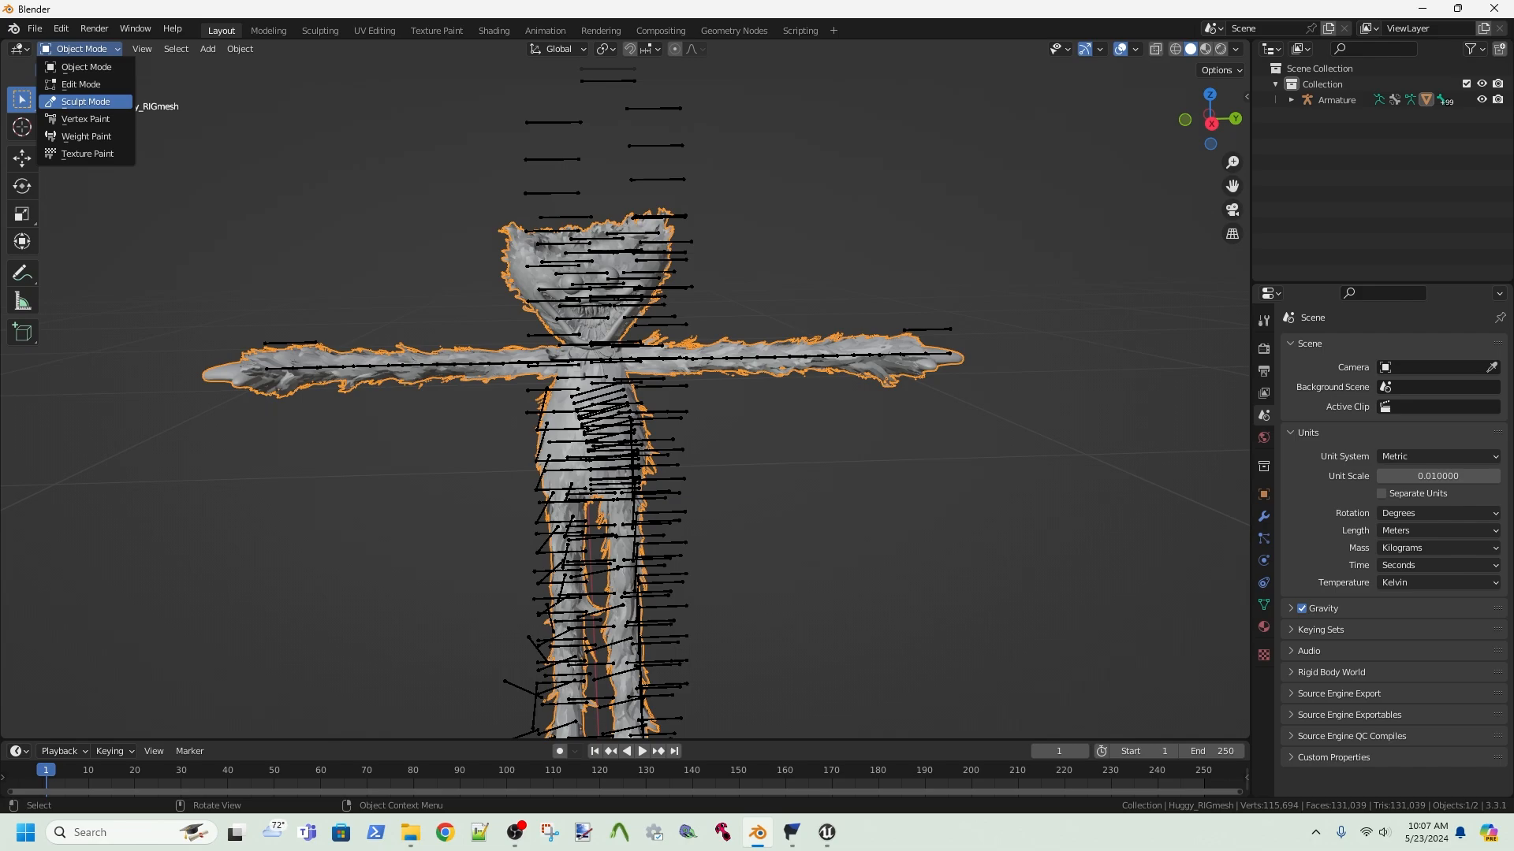
{"action": "left_click", "coordinate": [80, 83]}
{"action": "key", "text": "alt+a"}
{"action": "left_click_drag", "start_coordinate": [458, 170], "coordinate": [726, 294]}
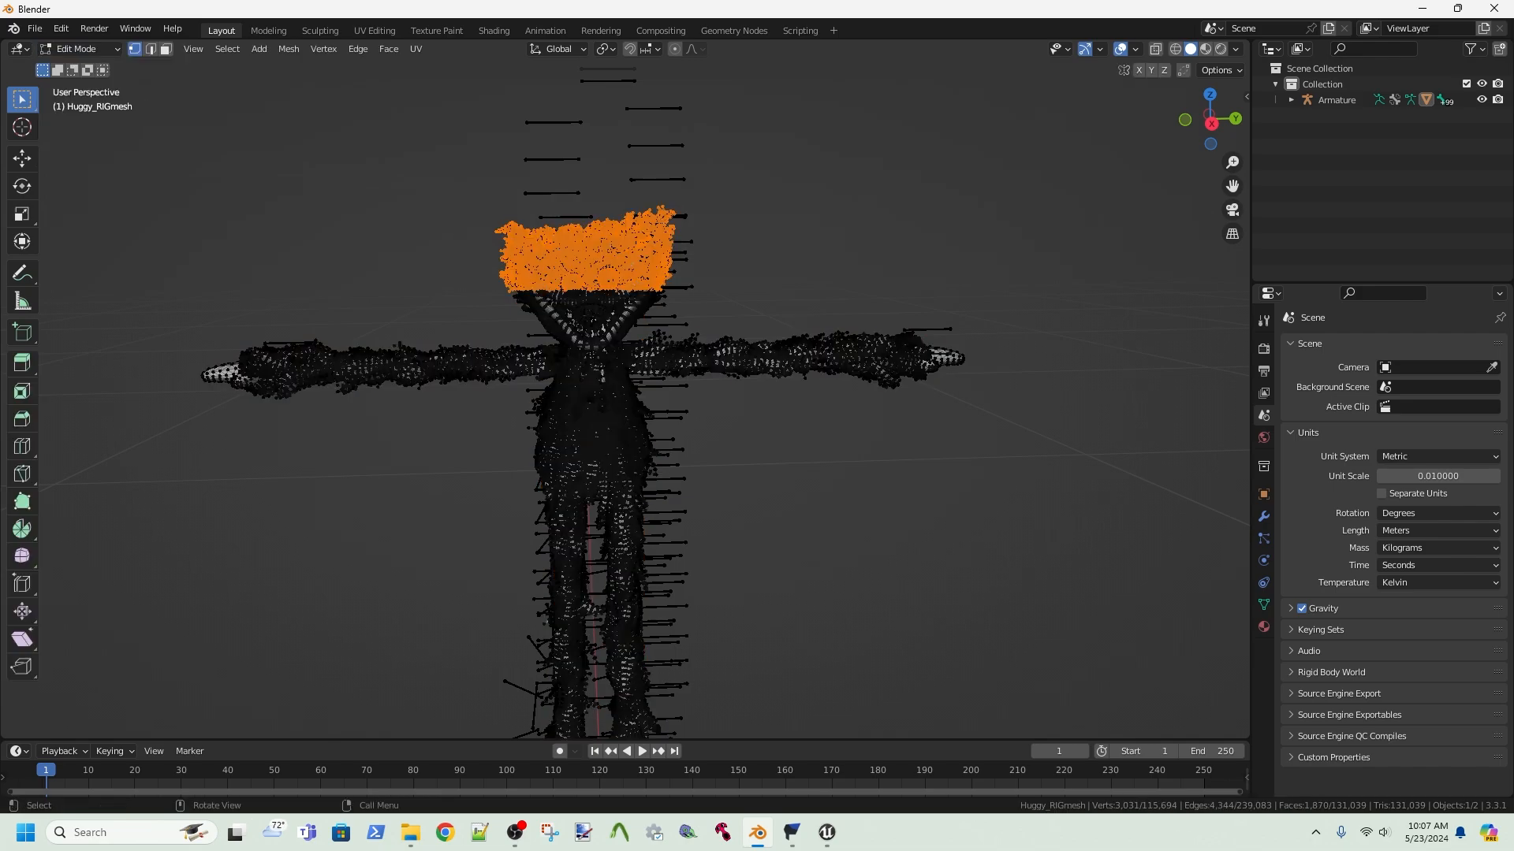
- Turn on X-ray, box-select the upper head's vertices all the way through, and move them straight up along Z
{"action": "key", "text": "alt+z"}
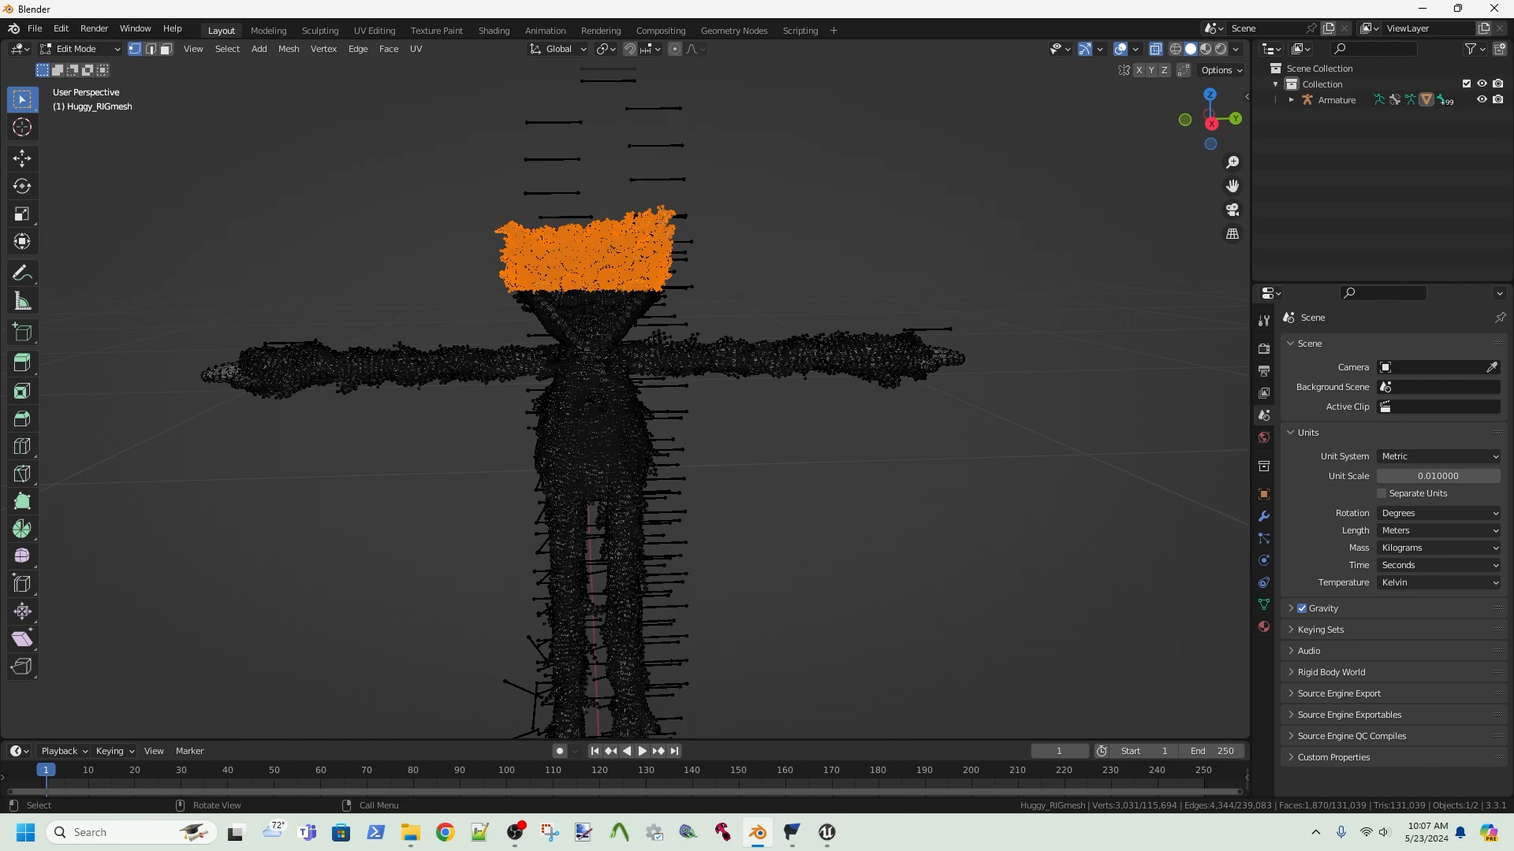
{"action": "left_click_drag", "start_coordinate": [484, 180], "coordinate": [771, 294]}
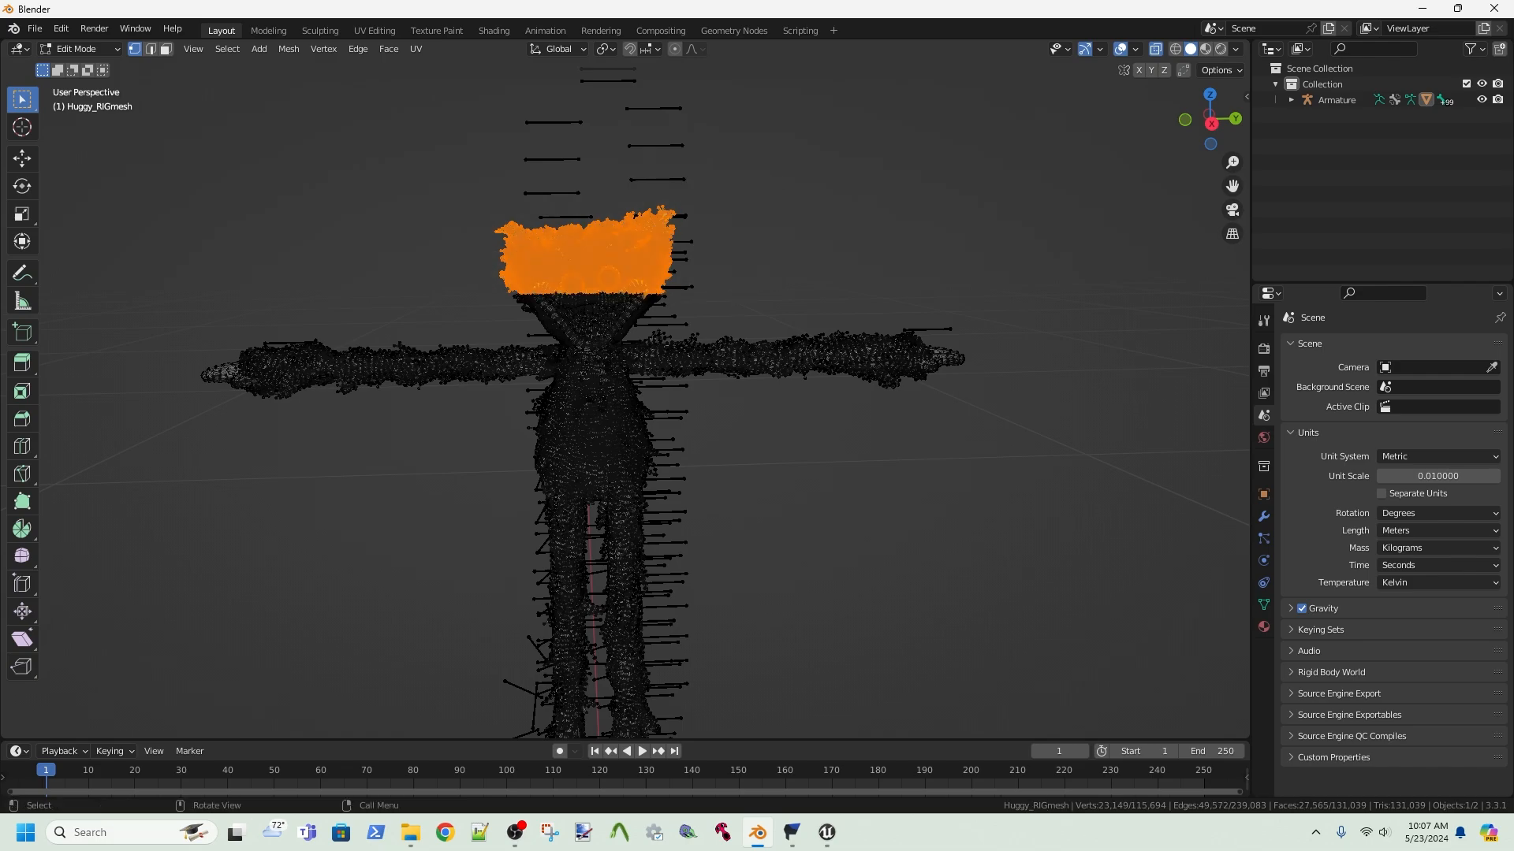
{"action": "left_click", "coordinate": [22, 158]}
{"action": "left_click_drag", "start_coordinate": [587, 221], "coordinate": [584, 85]}
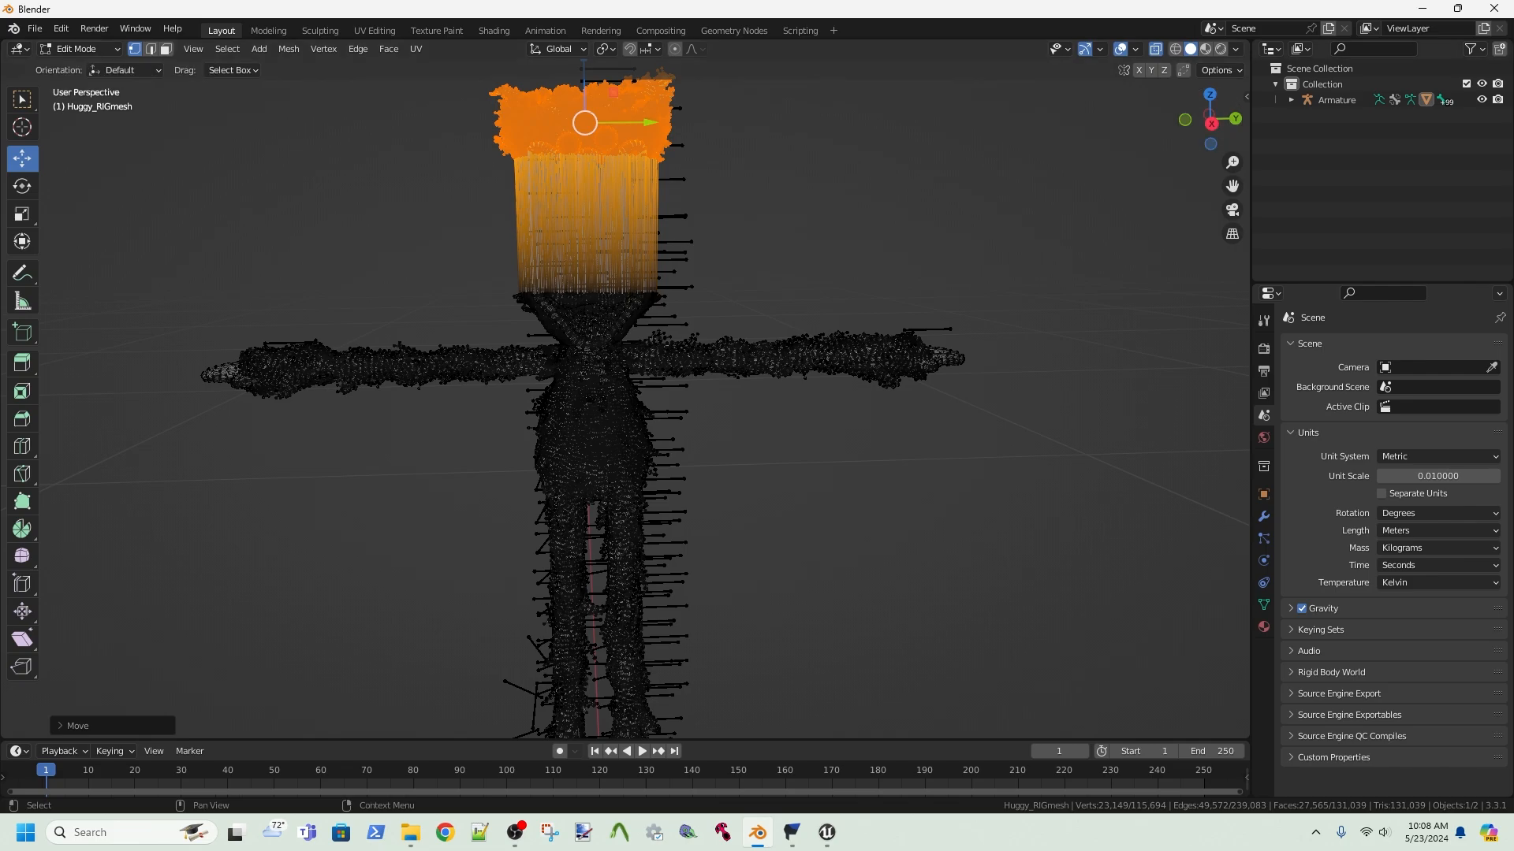
- Expand the Armature hierarchy down to the Huggy_RIGmesh materials and enlarge the Outliner to view the full material list
{"action": "left_click", "coordinate": [1292, 100]}
{"action": "left_click_drag", "start_coordinate": [1252, 181], "coordinate": [944, 181]}
{"action": "left_click", "coordinate": [1000, 162]}
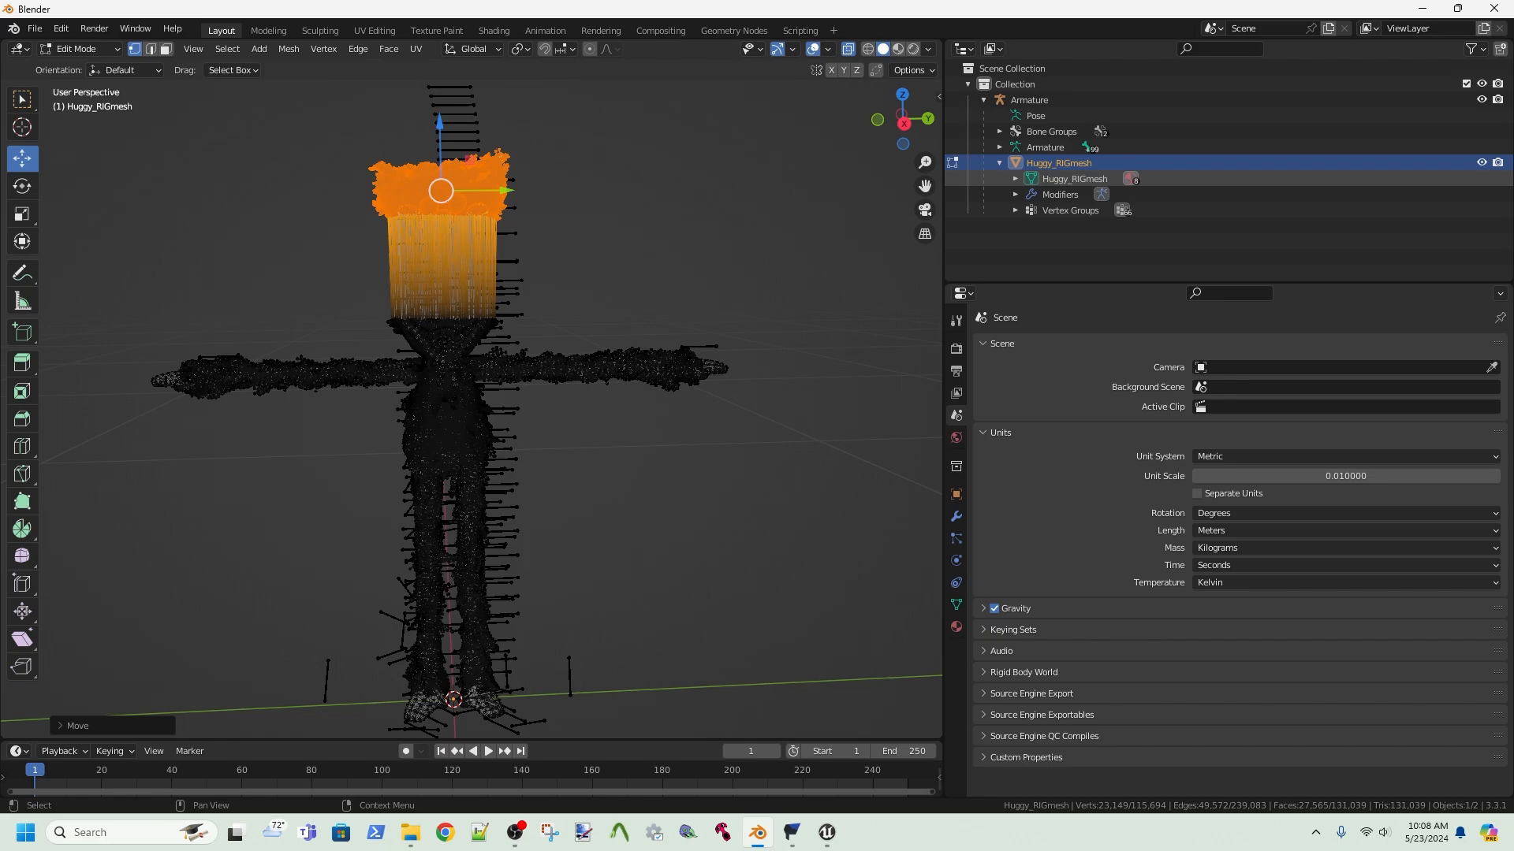
{"action": "left_click", "coordinate": [1016, 179]}
{"action": "left_click_drag", "start_coordinate": [1230, 283], "coordinate": [1230, 353]}
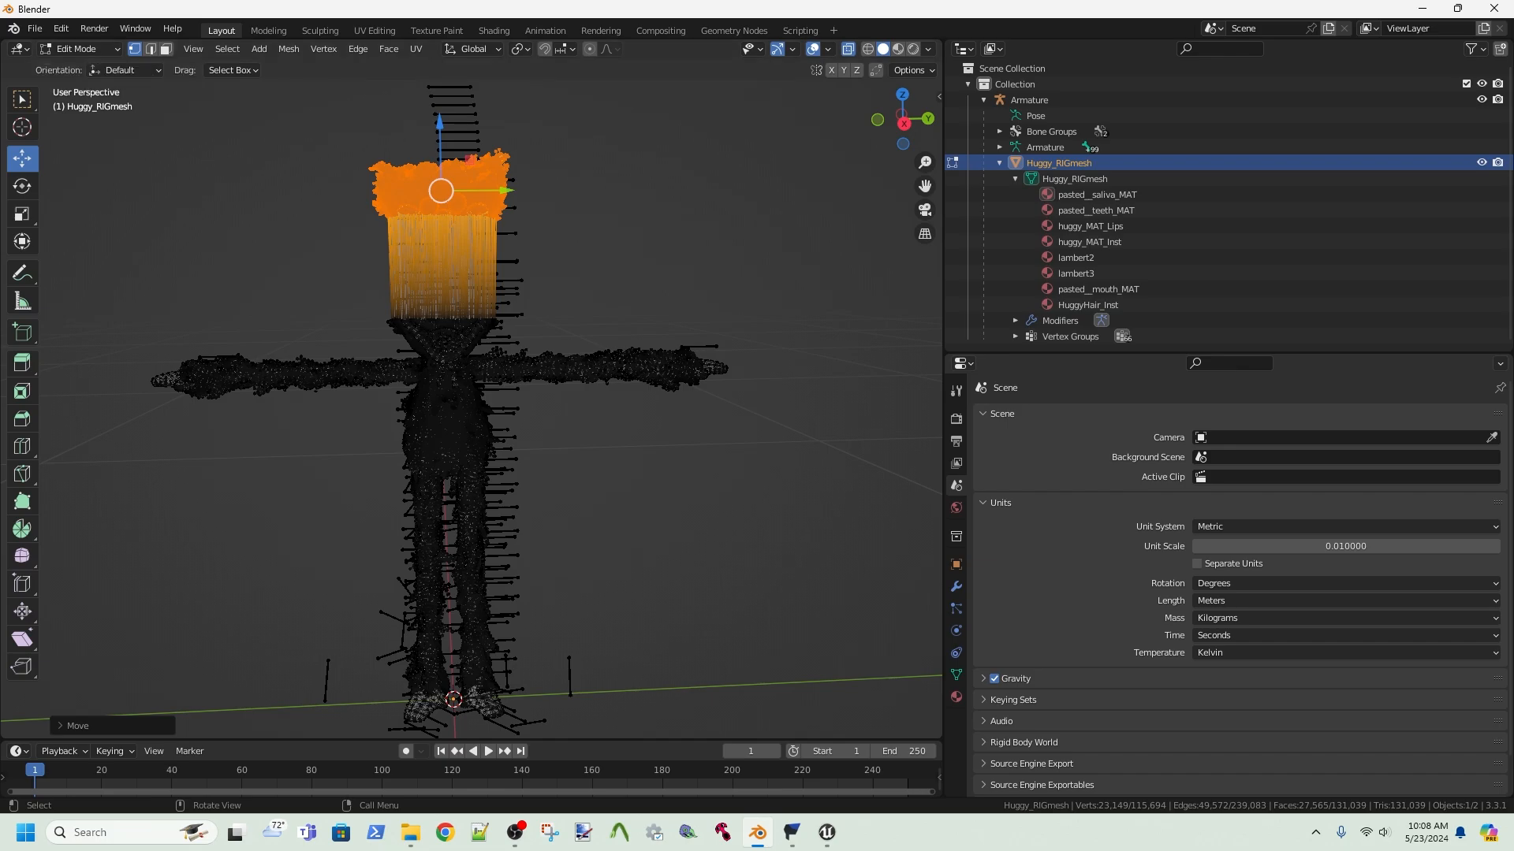
- Start an FBX export into the HuggyRig folder and name the file Huggy_RIG.fbx
{"action": "left_click", "coordinate": [35, 28]}
{"action": "mouse_move", "coordinate": [95, 257]}
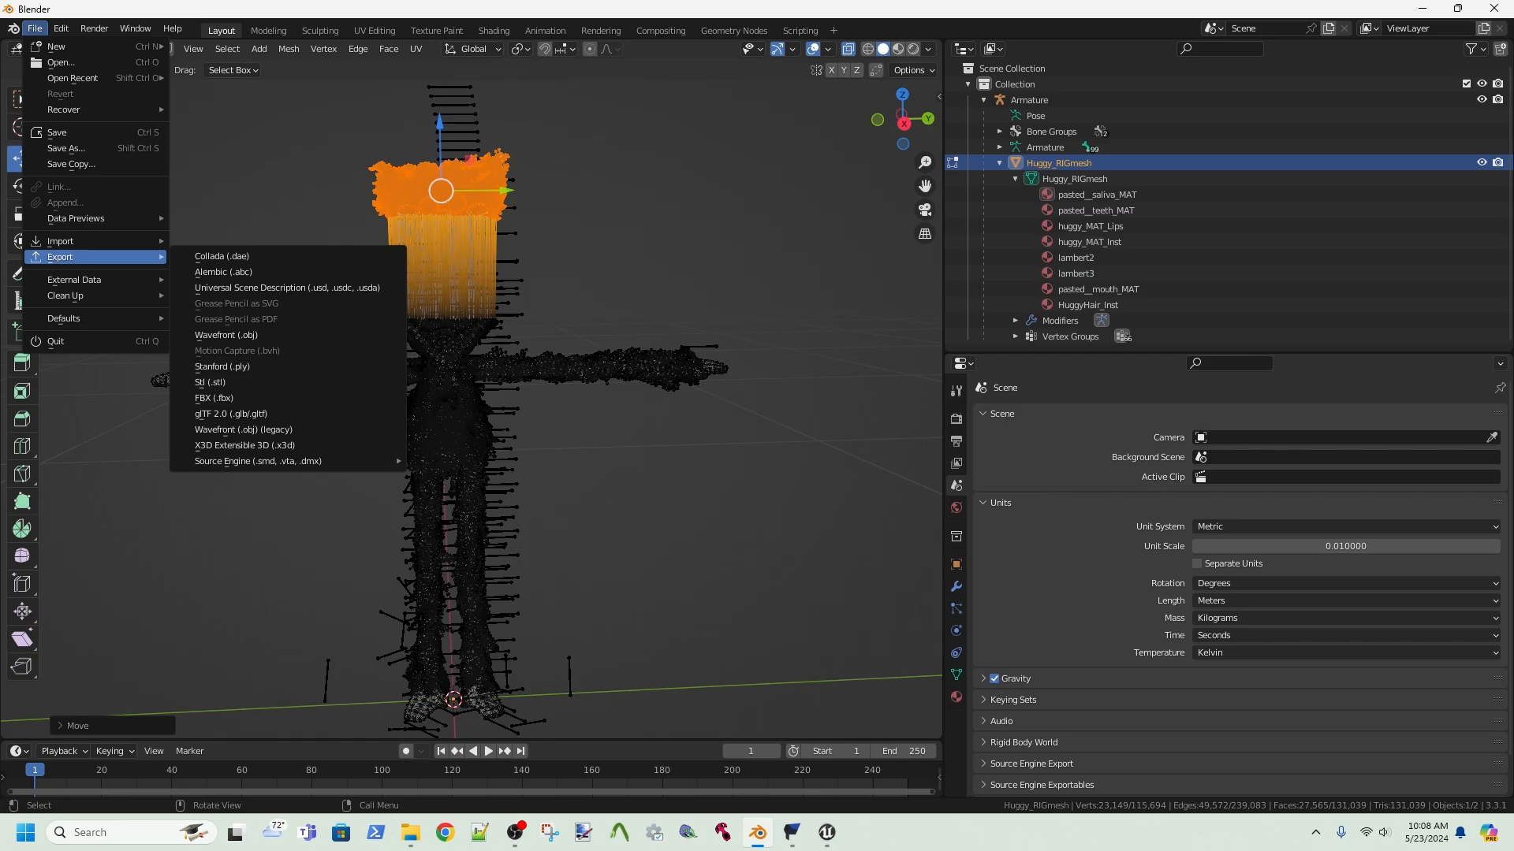
{"action": "left_click", "coordinate": [214, 398]}
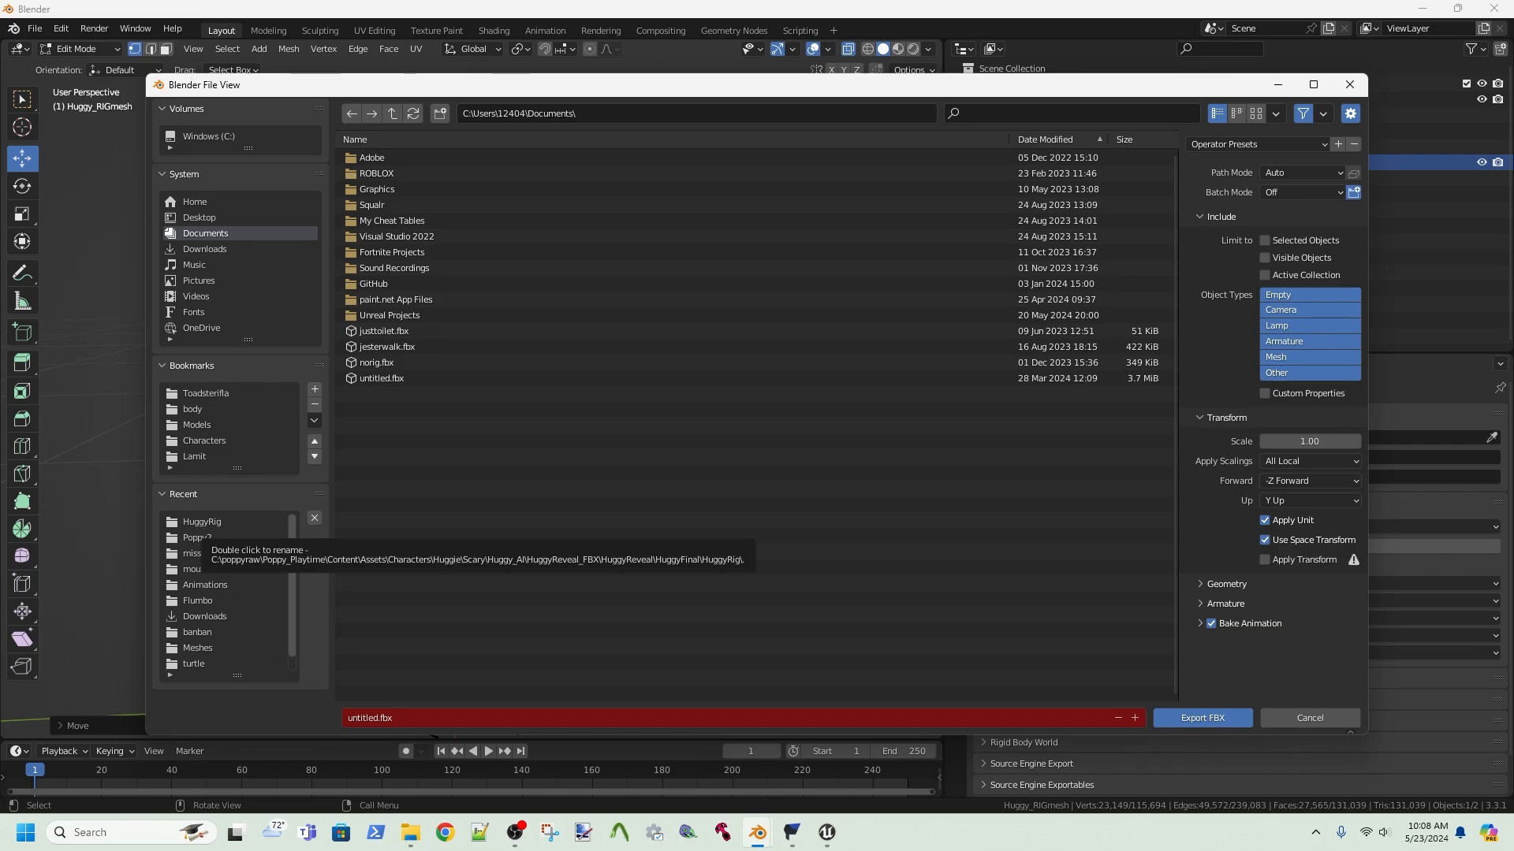
{"action": "left_click", "coordinate": [202, 523]}
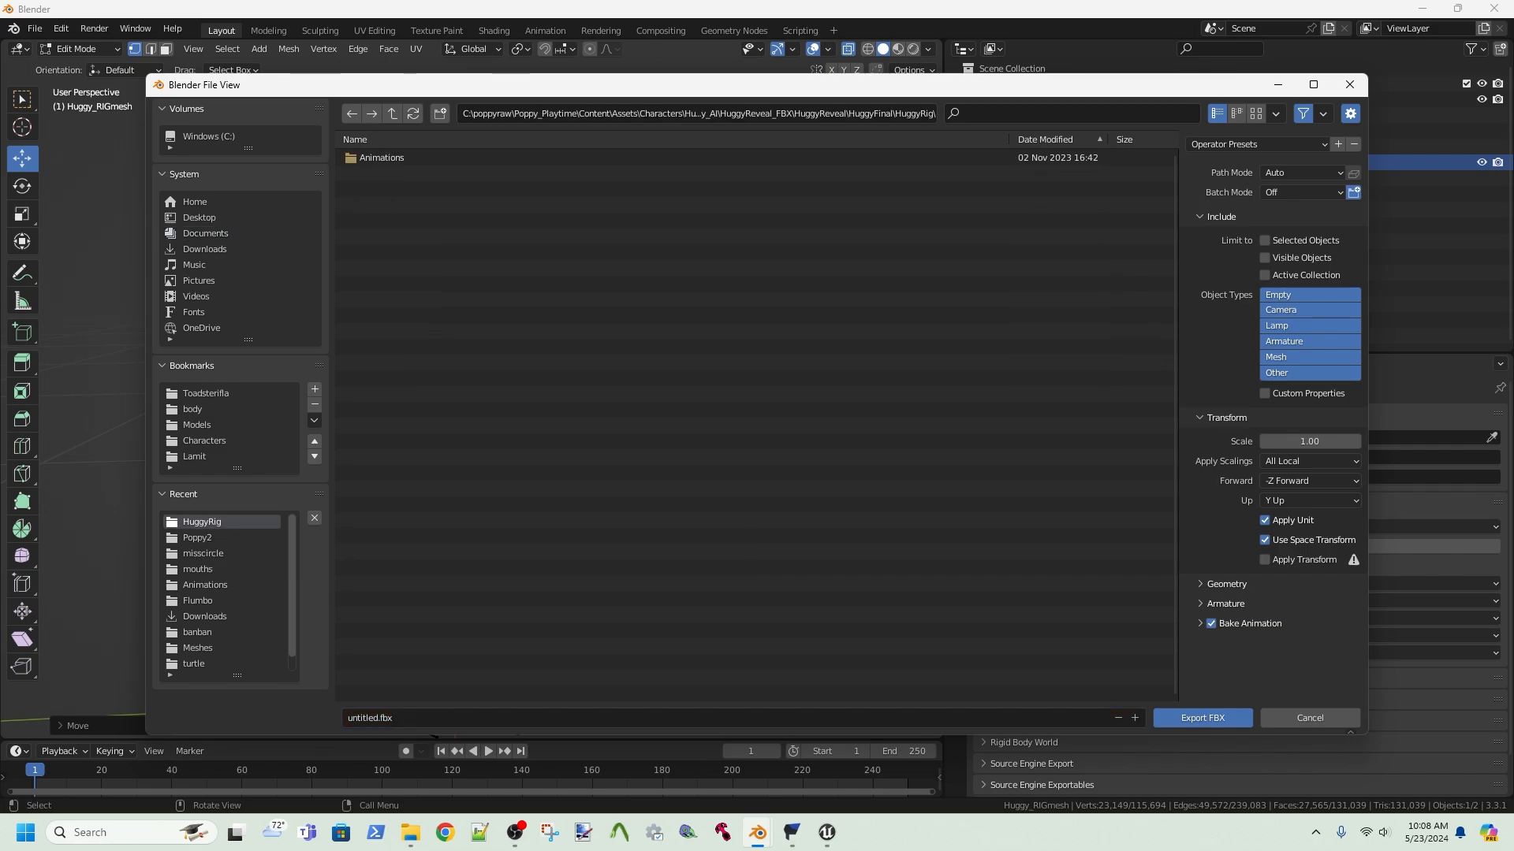
{"action": "left_click", "coordinate": [381, 719]}
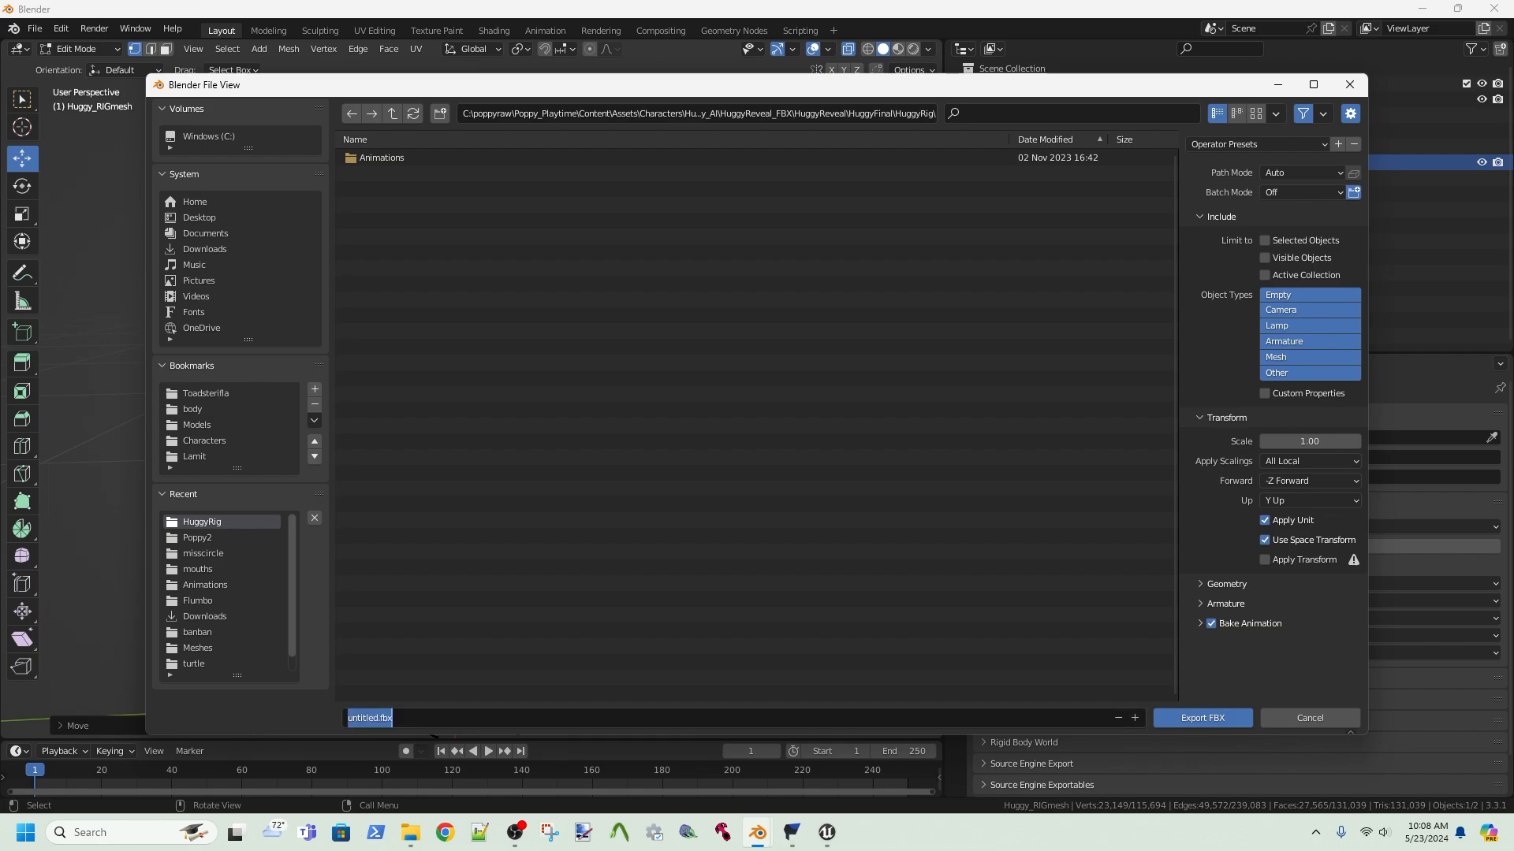
{"action": "left_click_drag", "start_coordinate": [379, 718], "coordinate": [345, 718]}
{"action": "type", "text": "Huggy_R"}
{"action": "mouse_move", "coordinate": [791, 832]}
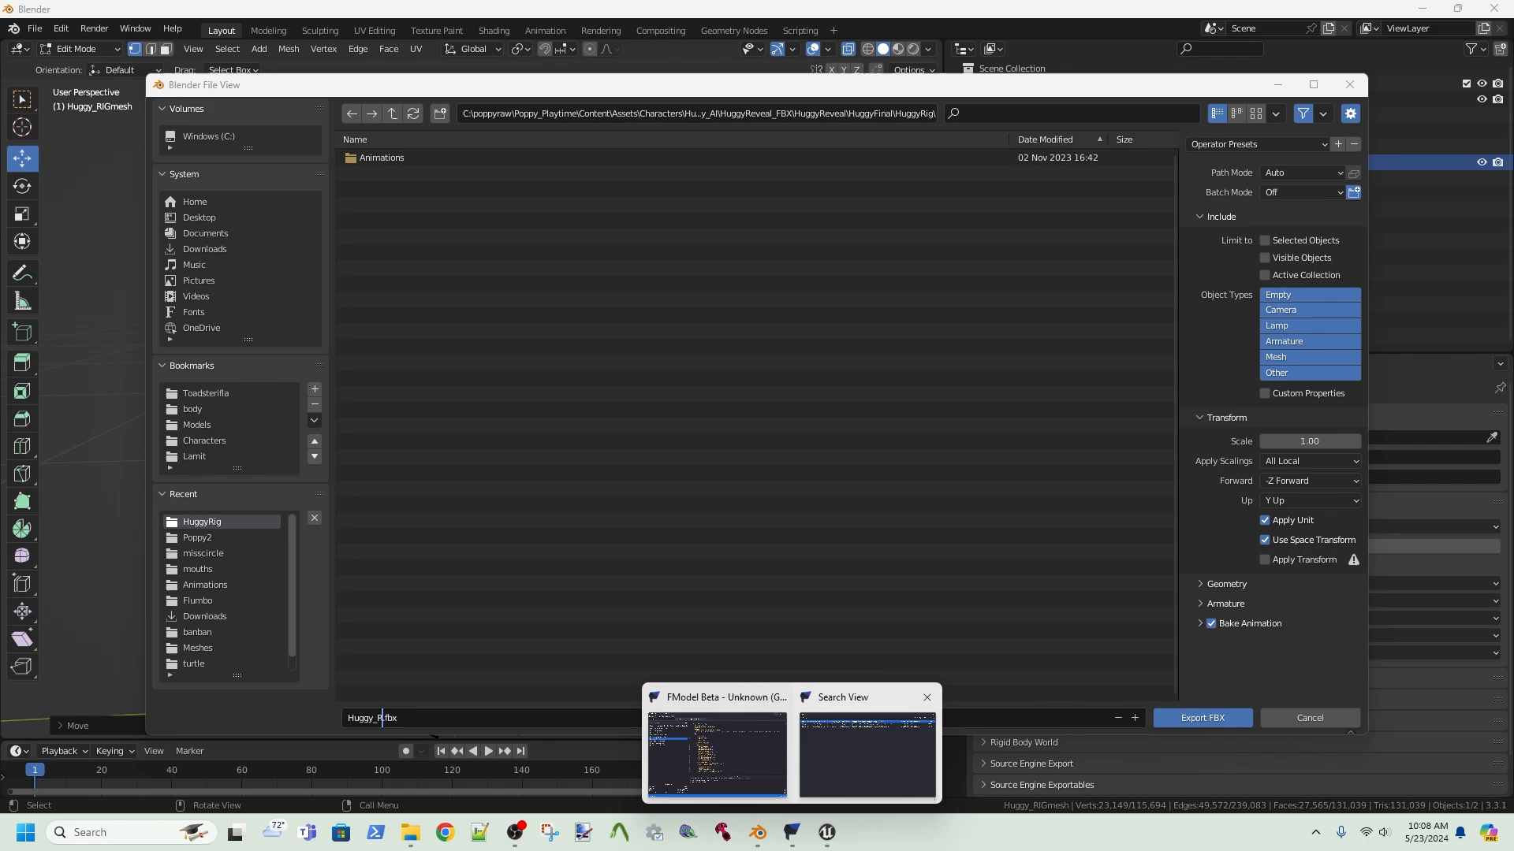
{"action": "mouse_move", "coordinate": [867, 753]}
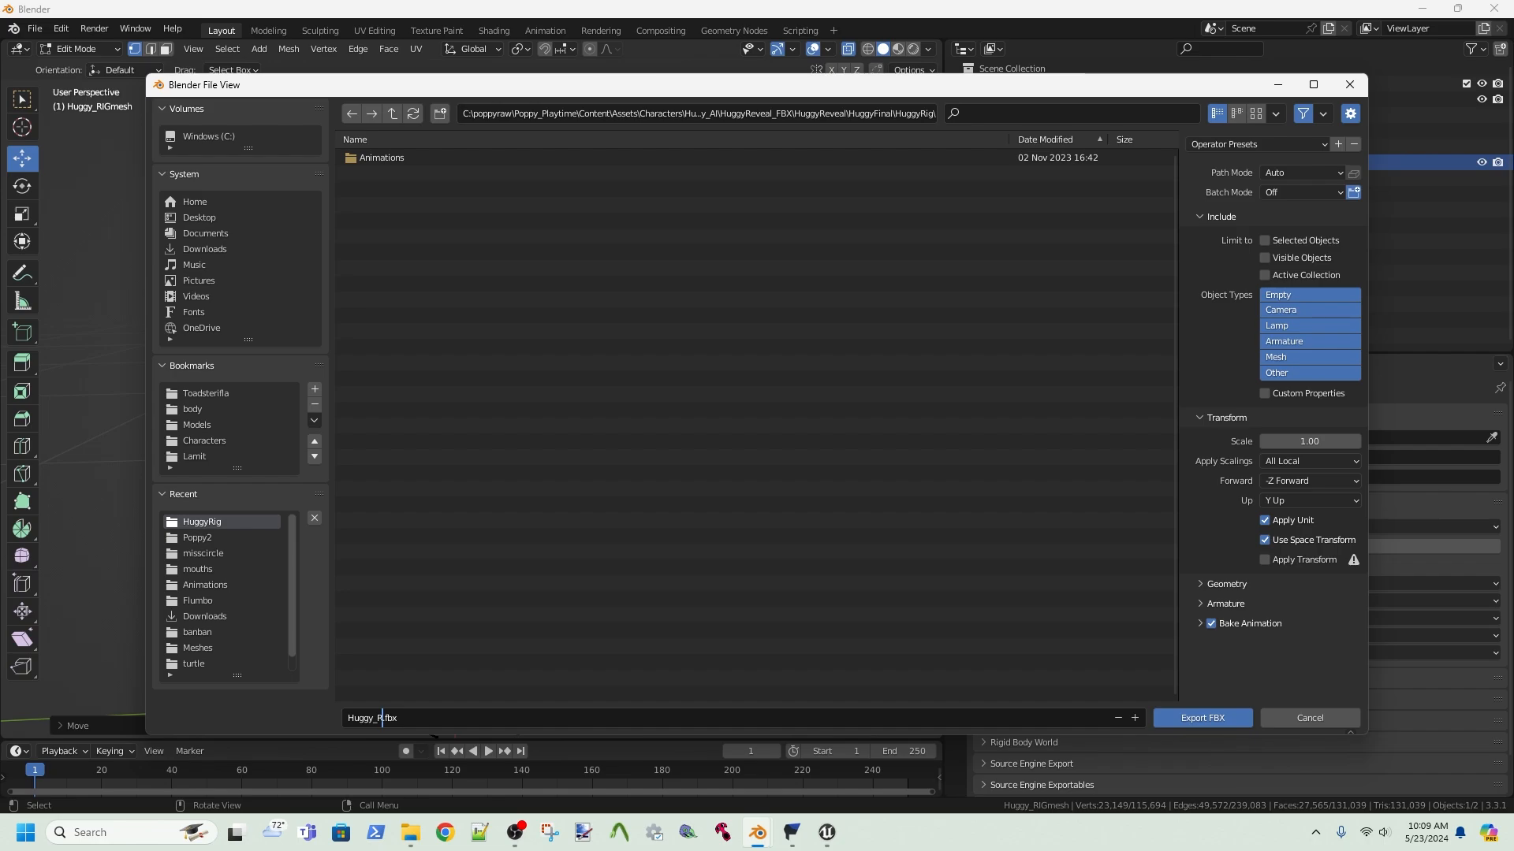
{"action": "type", "text": "IP"}
{"action": "key", "text": "BackSpace"}
{"action": "type", "text": "G"}
- Disable Add Leaf Bones in the armature export options and export the FBX
{"action": "left_click", "coordinate": [1225, 604]}
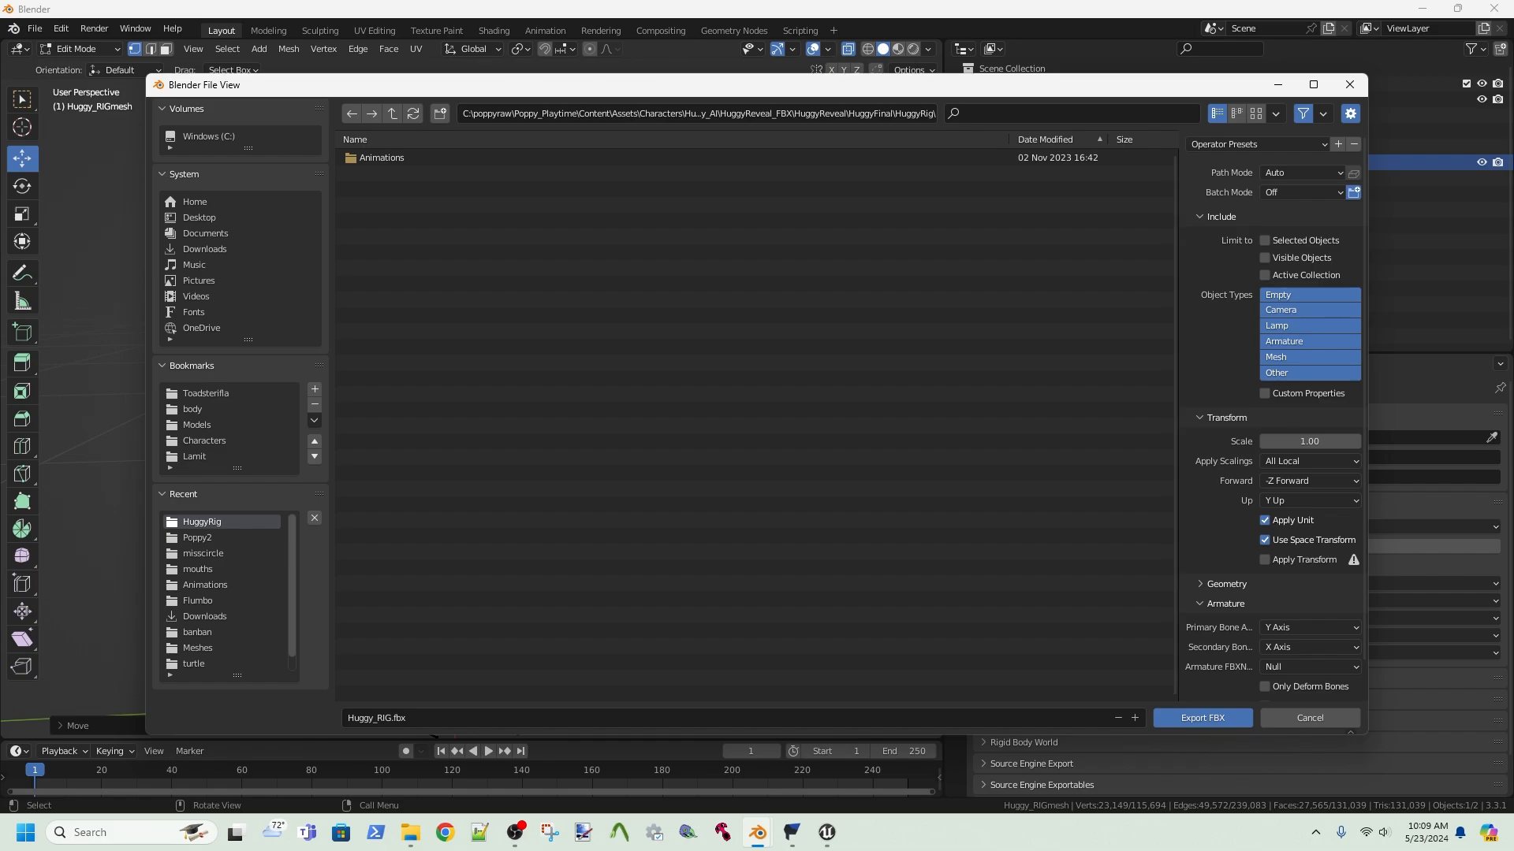
{"action": "left_click_drag", "start_coordinate": [1264, 735], "coordinate": [1264, 764]}
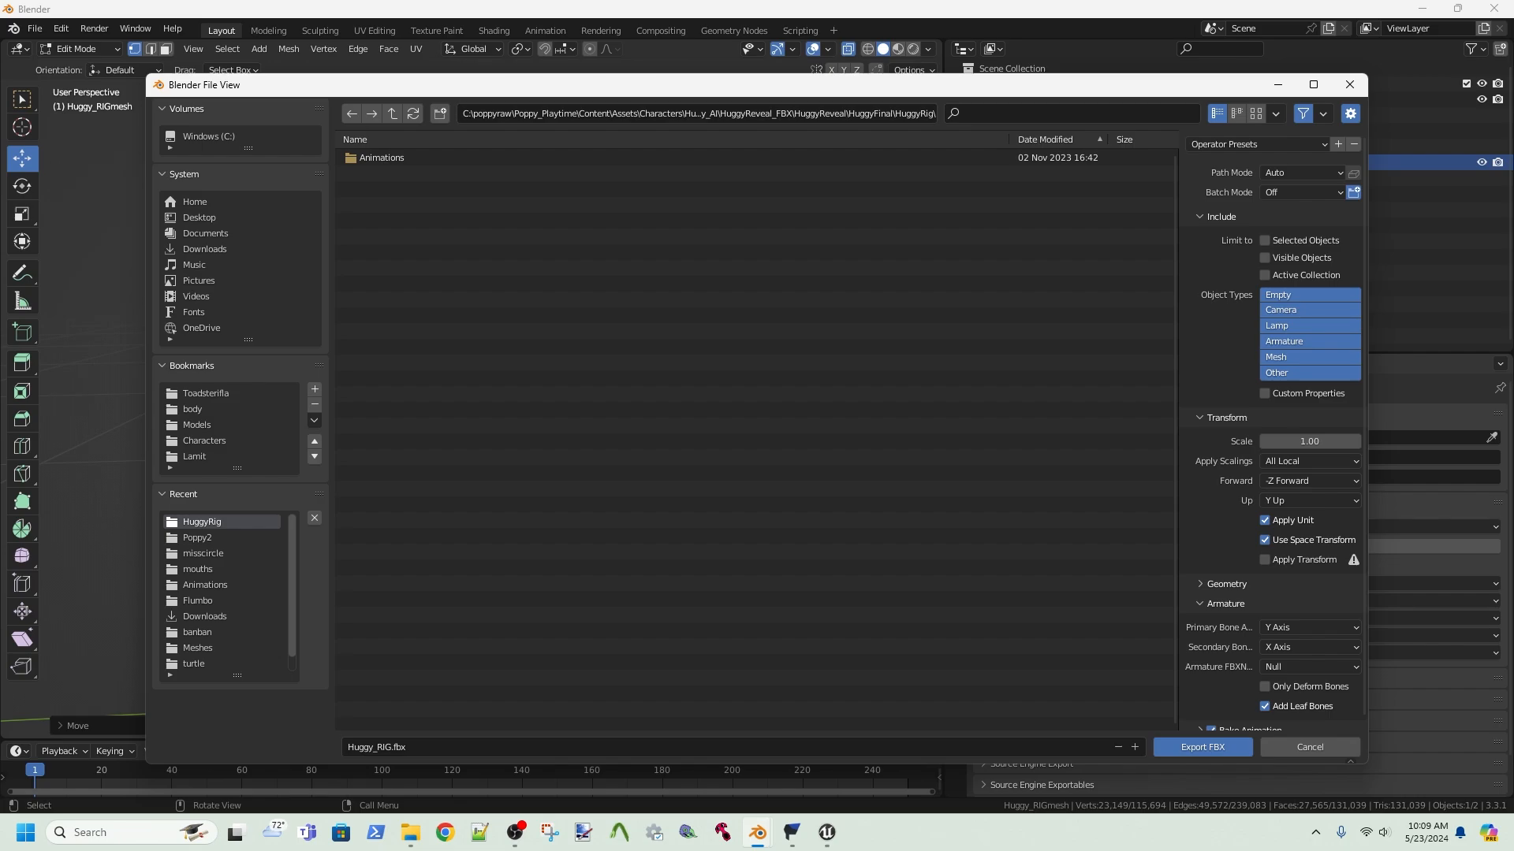
{"action": "left_click", "coordinate": [1265, 706]}
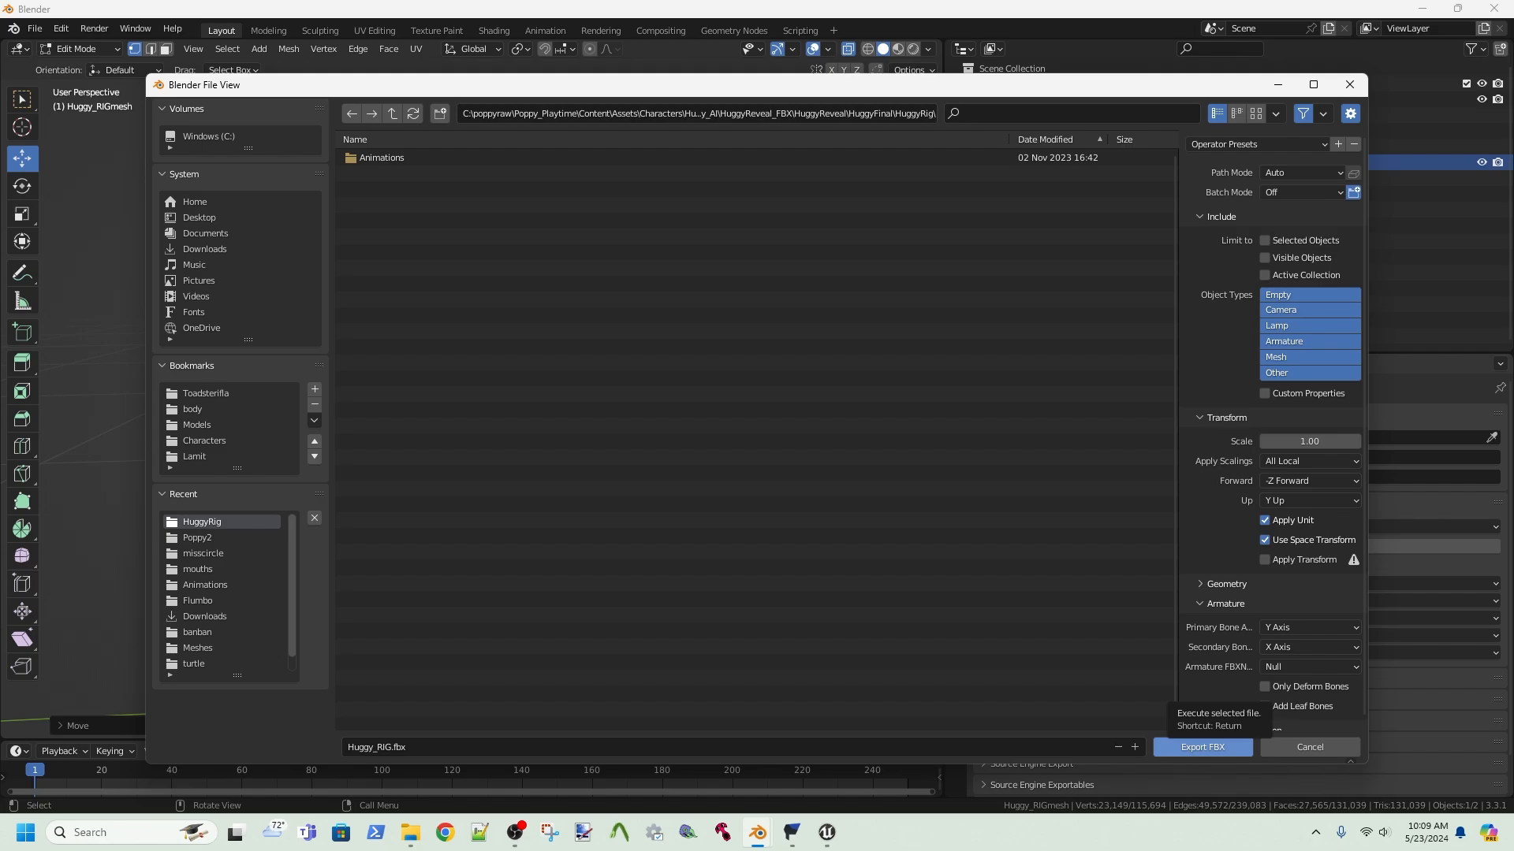
{"action": "left_click", "coordinate": [1203, 746]}
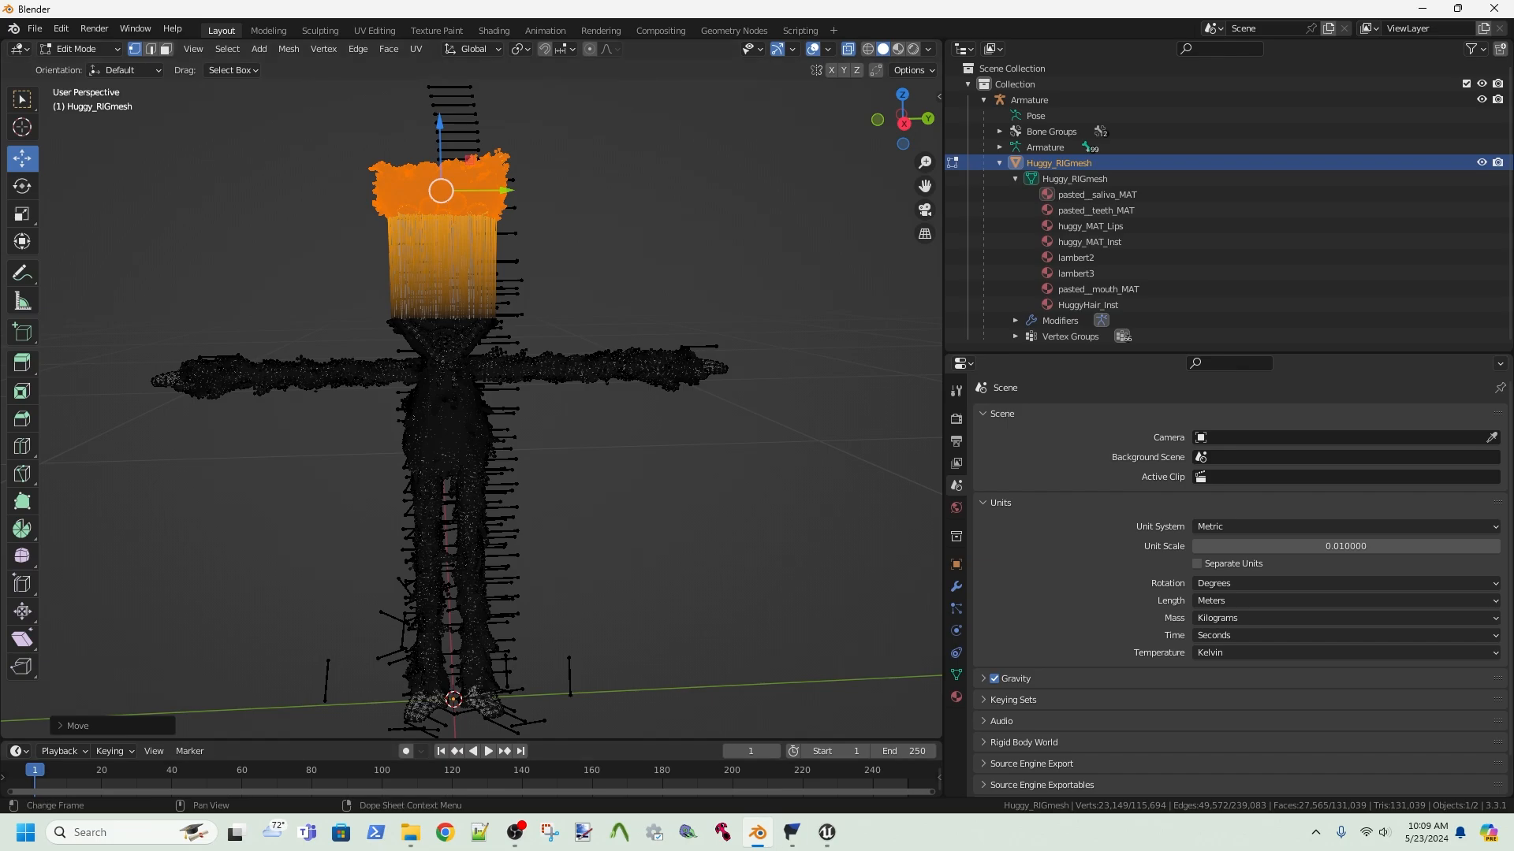
- Switch to the Poppy_Playtime project in Unreal Editor and close FModel's Search View and main window
{"action": "mouse_move", "coordinate": [826, 832]}
{"action": "left_click", "coordinate": [827, 753]}
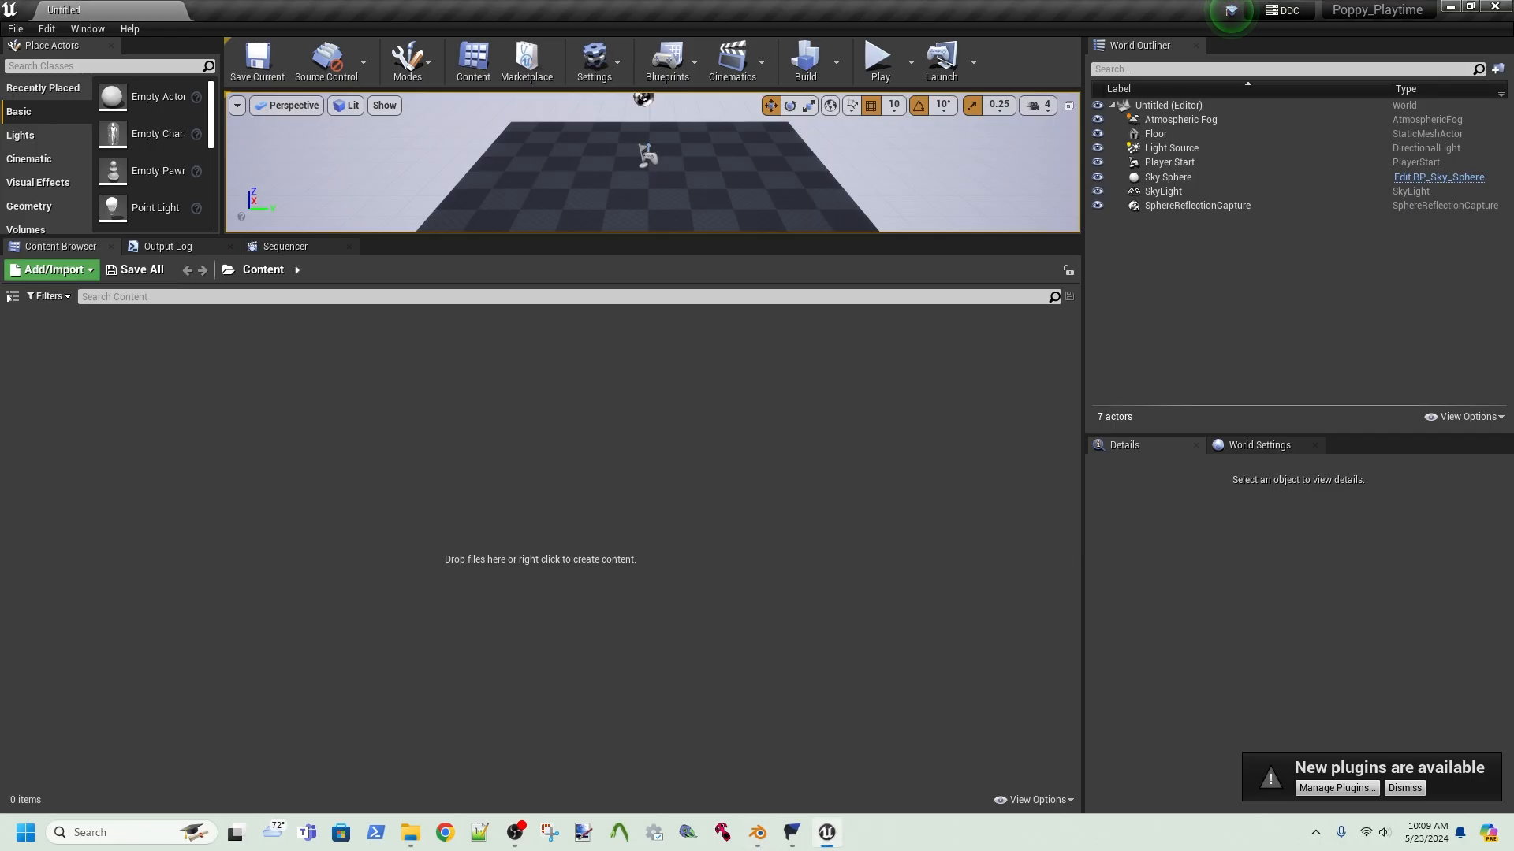
{"action": "mouse_move", "coordinate": [411, 833]}
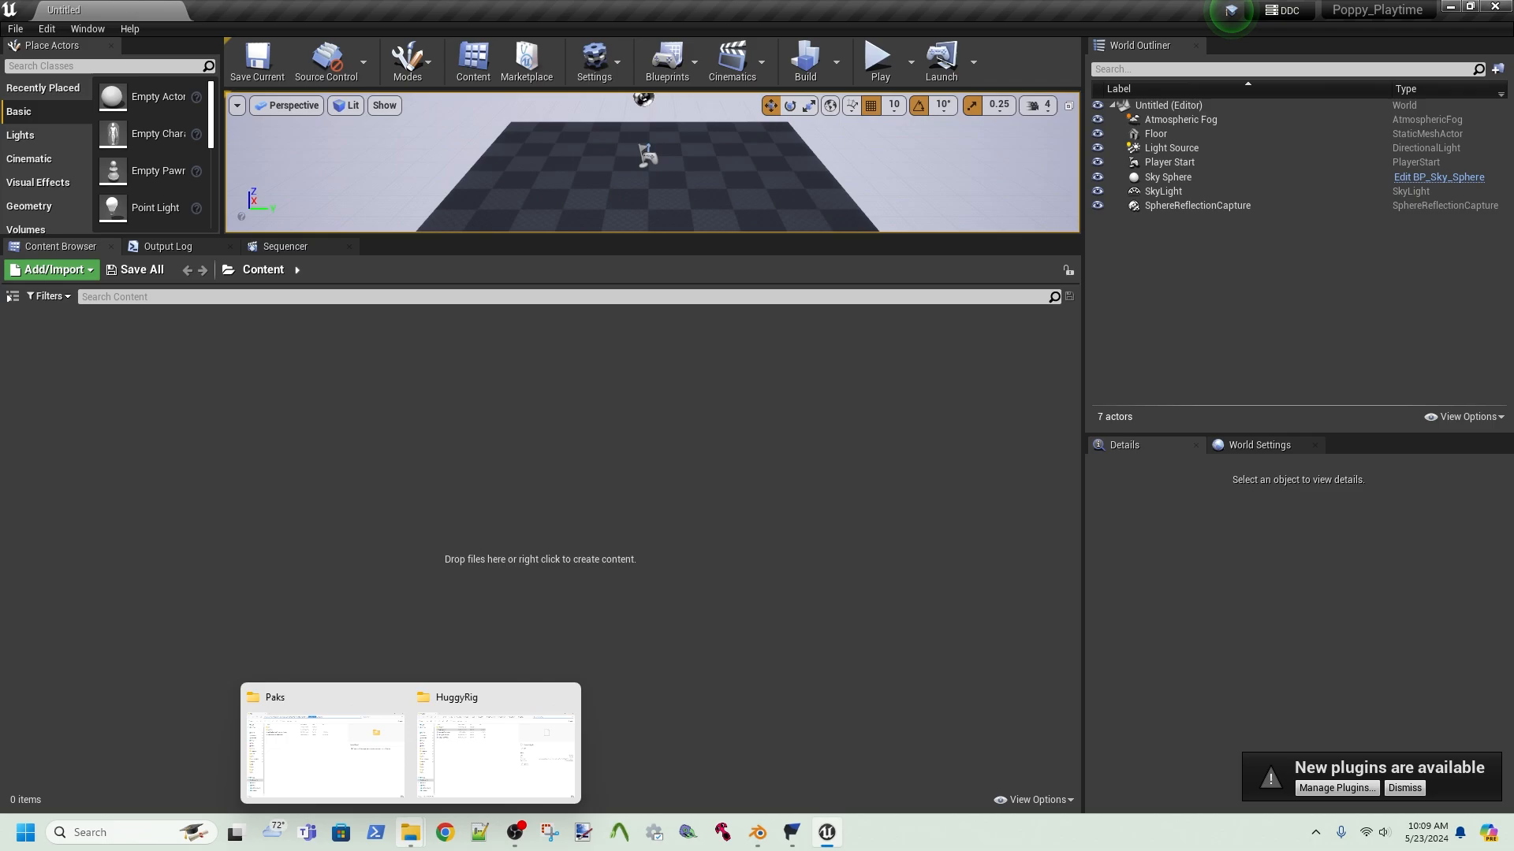
{"action": "left_click", "coordinate": [495, 749]}
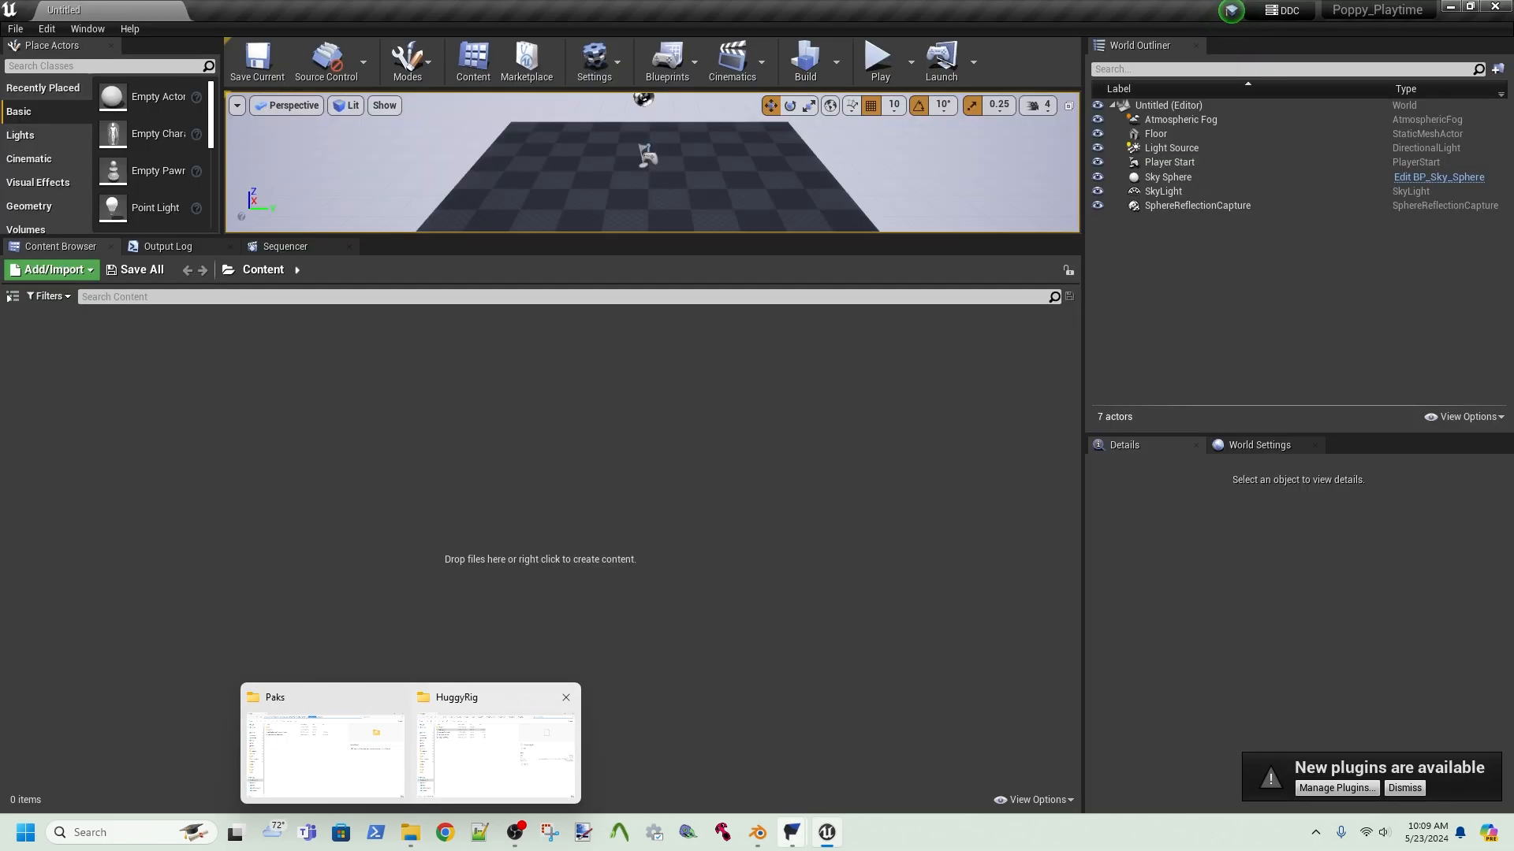
{"action": "mouse_move", "coordinate": [792, 833]}
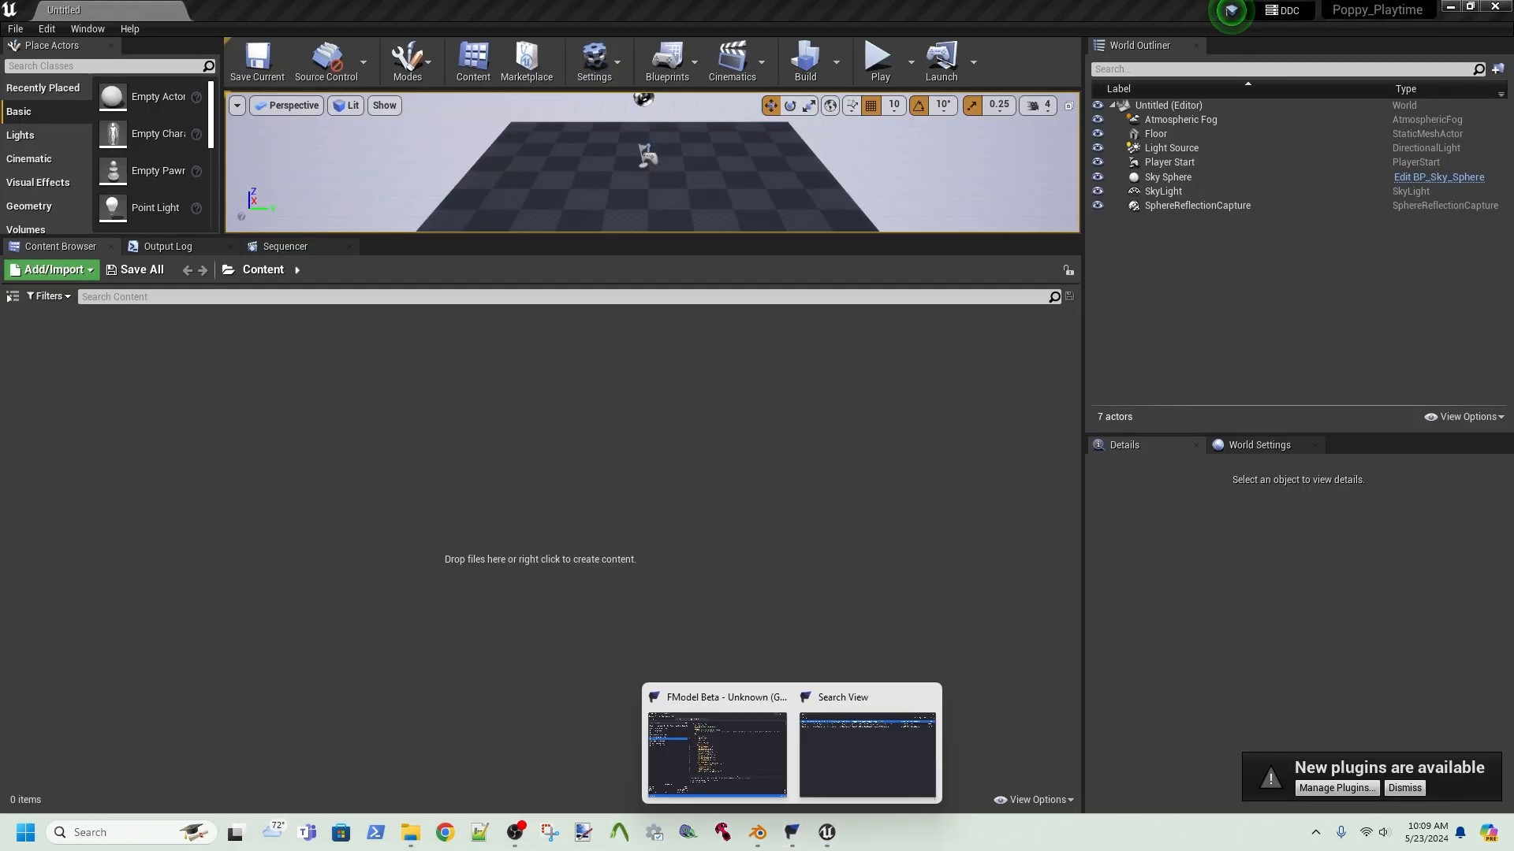
{"action": "left_click", "coordinate": [927, 697]}
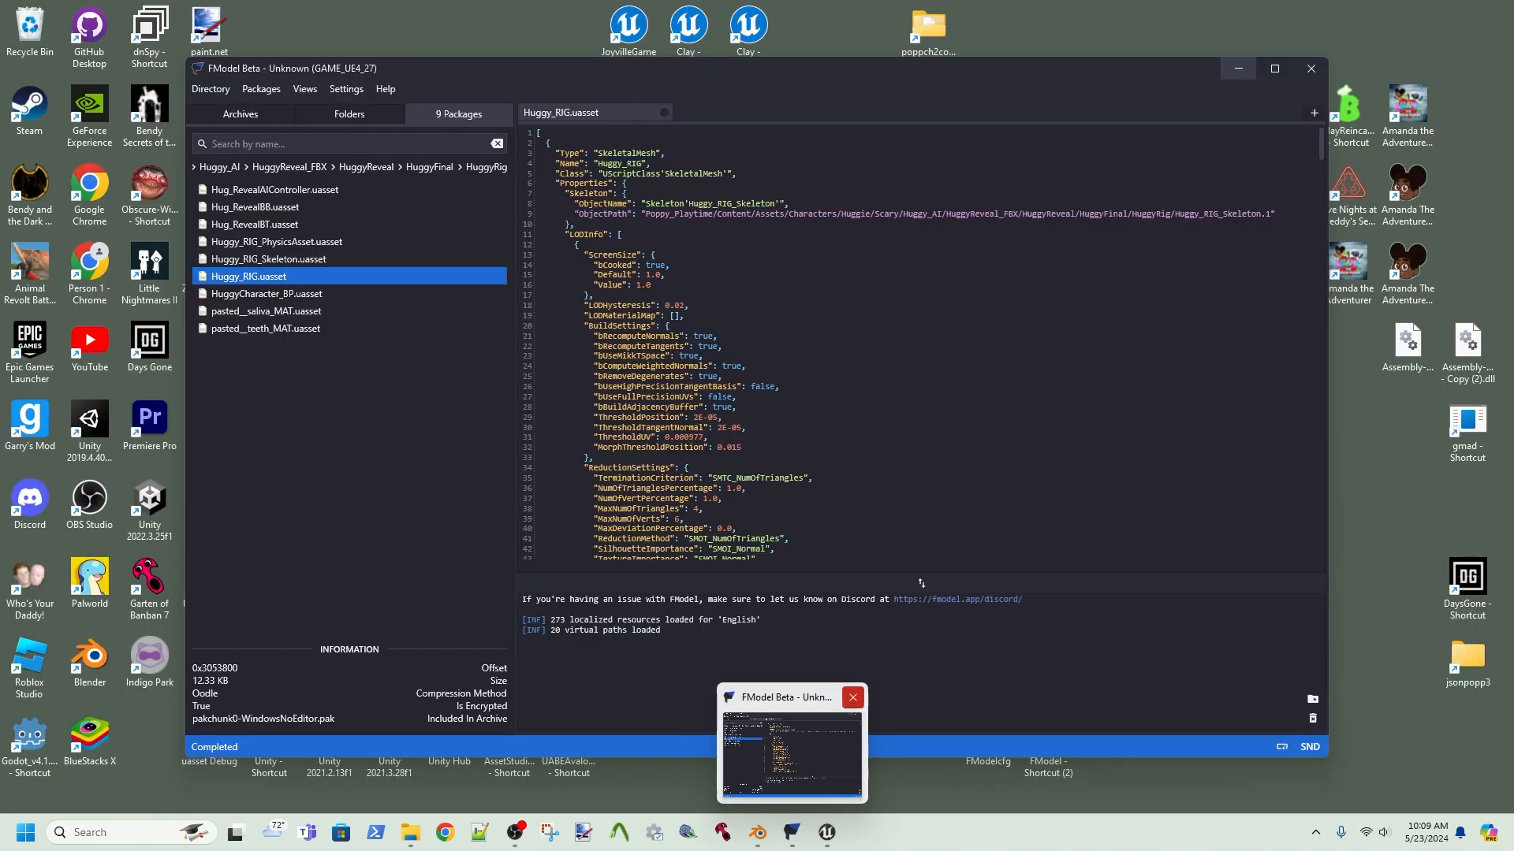
{"action": "left_click", "coordinate": [853, 697]}
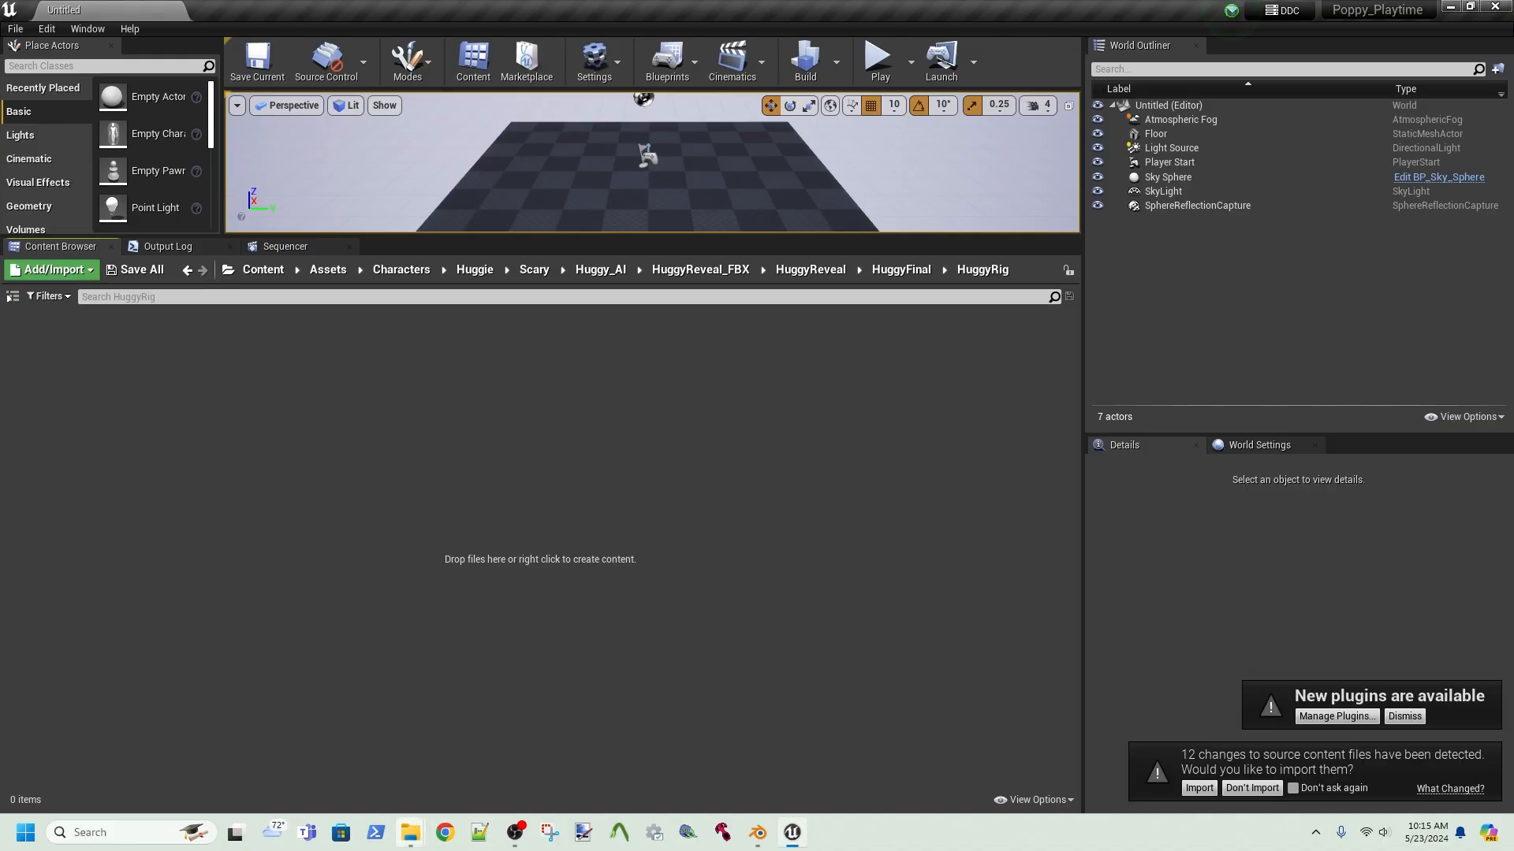
- Bring the HuggyRig folder from File Explorer beside Unreal Editor and import Huggy_RIG.fbx into the HuggyRig content folder
{"action": "mouse_move", "coordinate": [411, 832]}
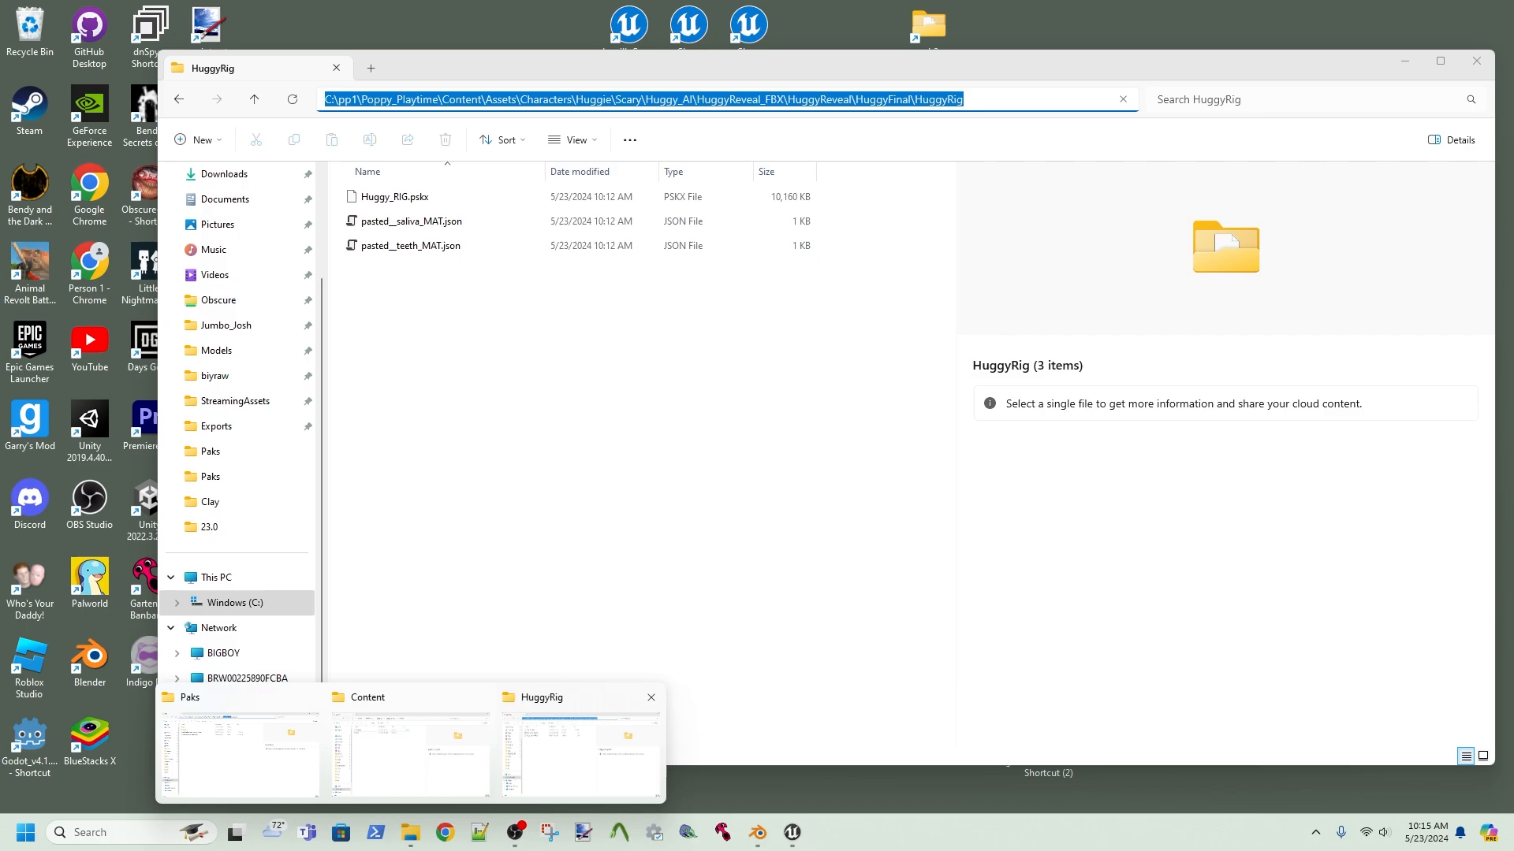
{"action": "left_click", "coordinate": [581, 756]}
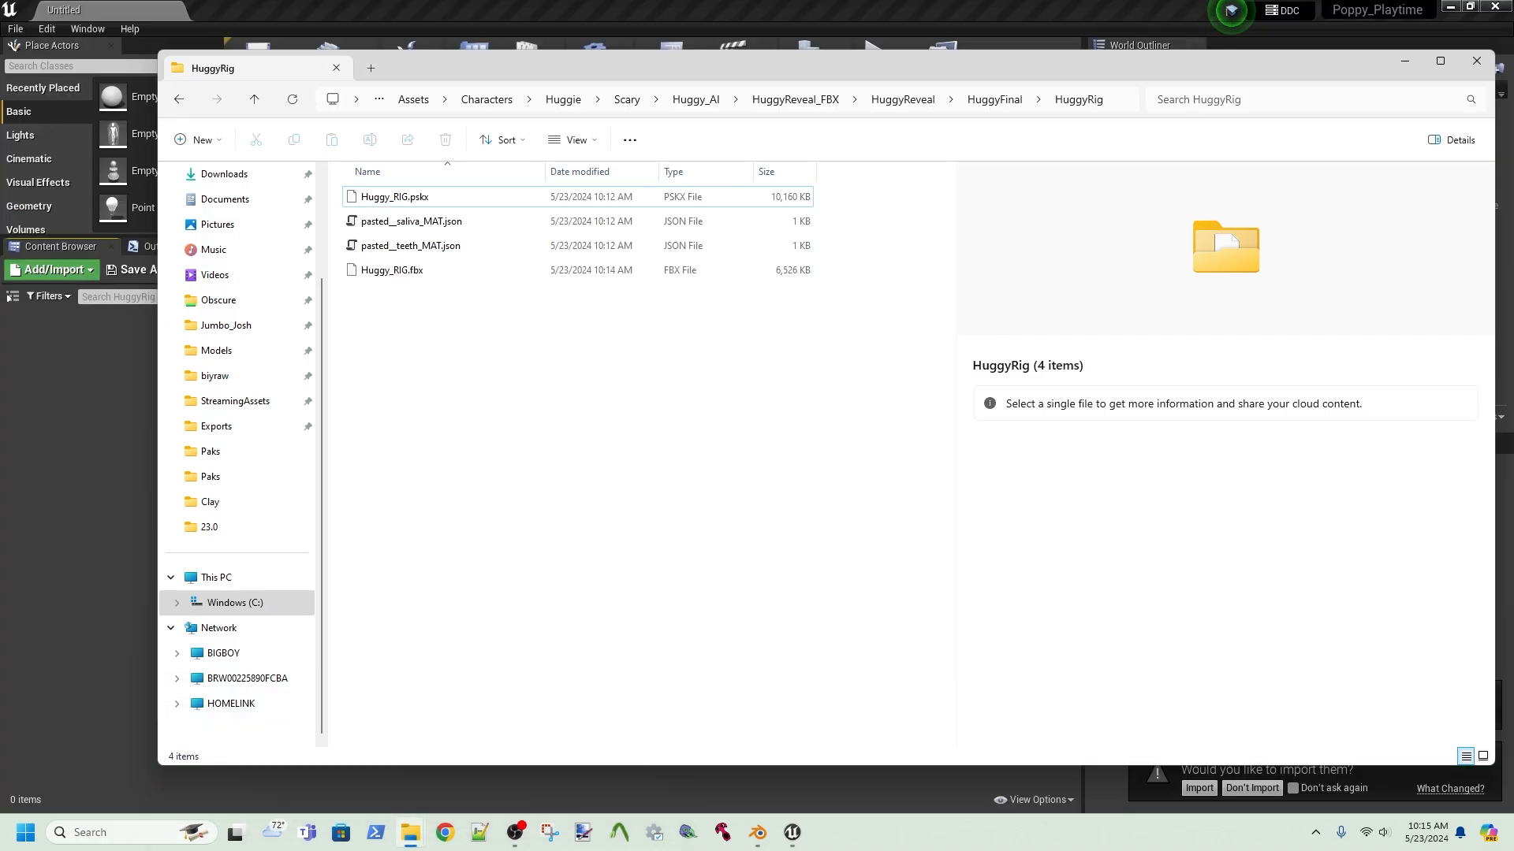
{"action": "left_click_drag", "start_coordinate": [631, 68], "coordinate": [1104, 168]}
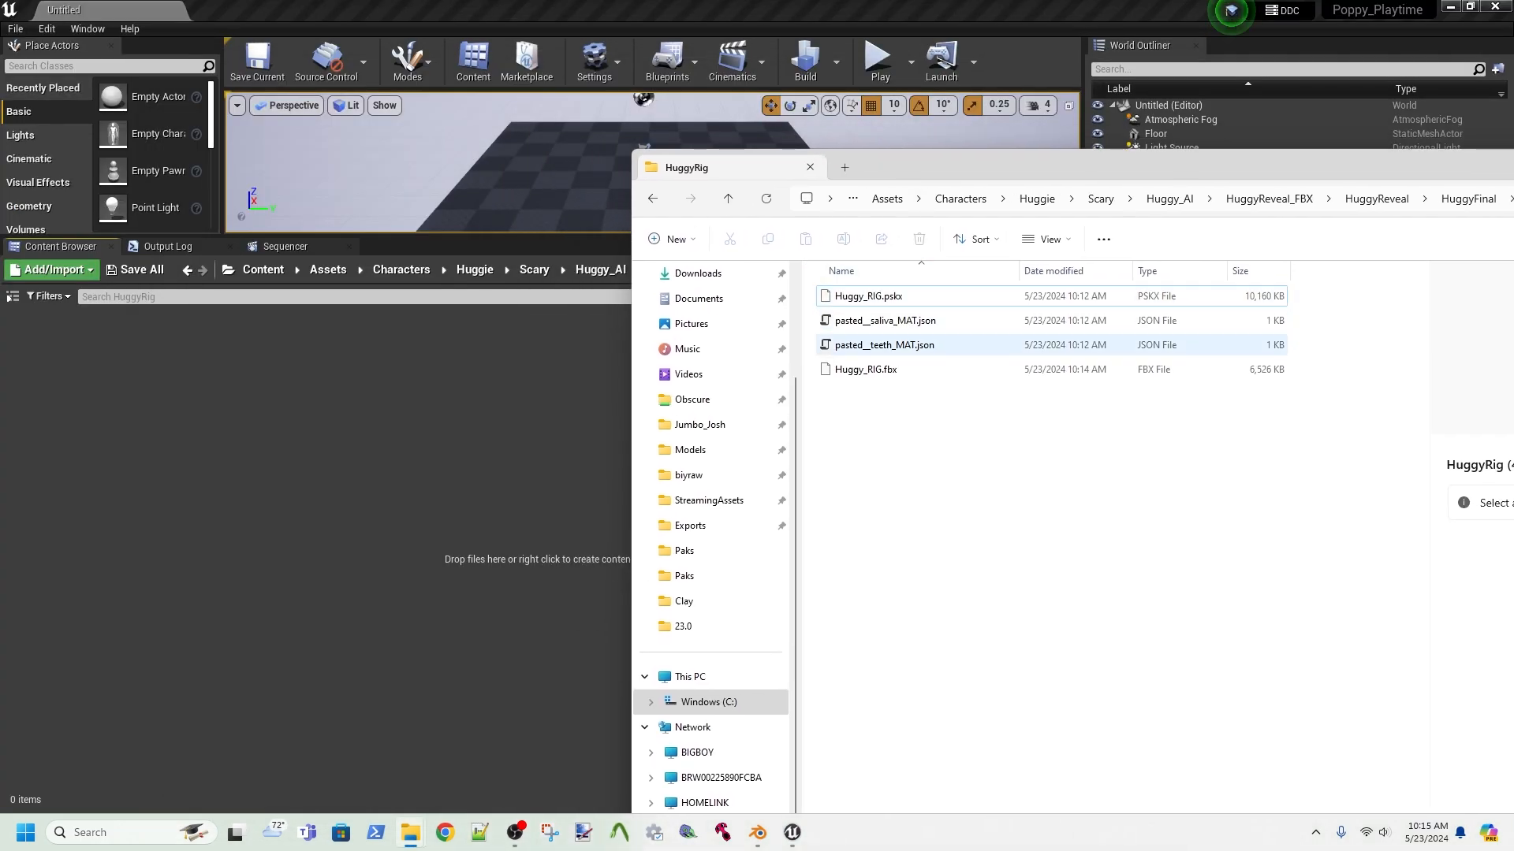
{"action": "left_click", "coordinate": [864, 371]}
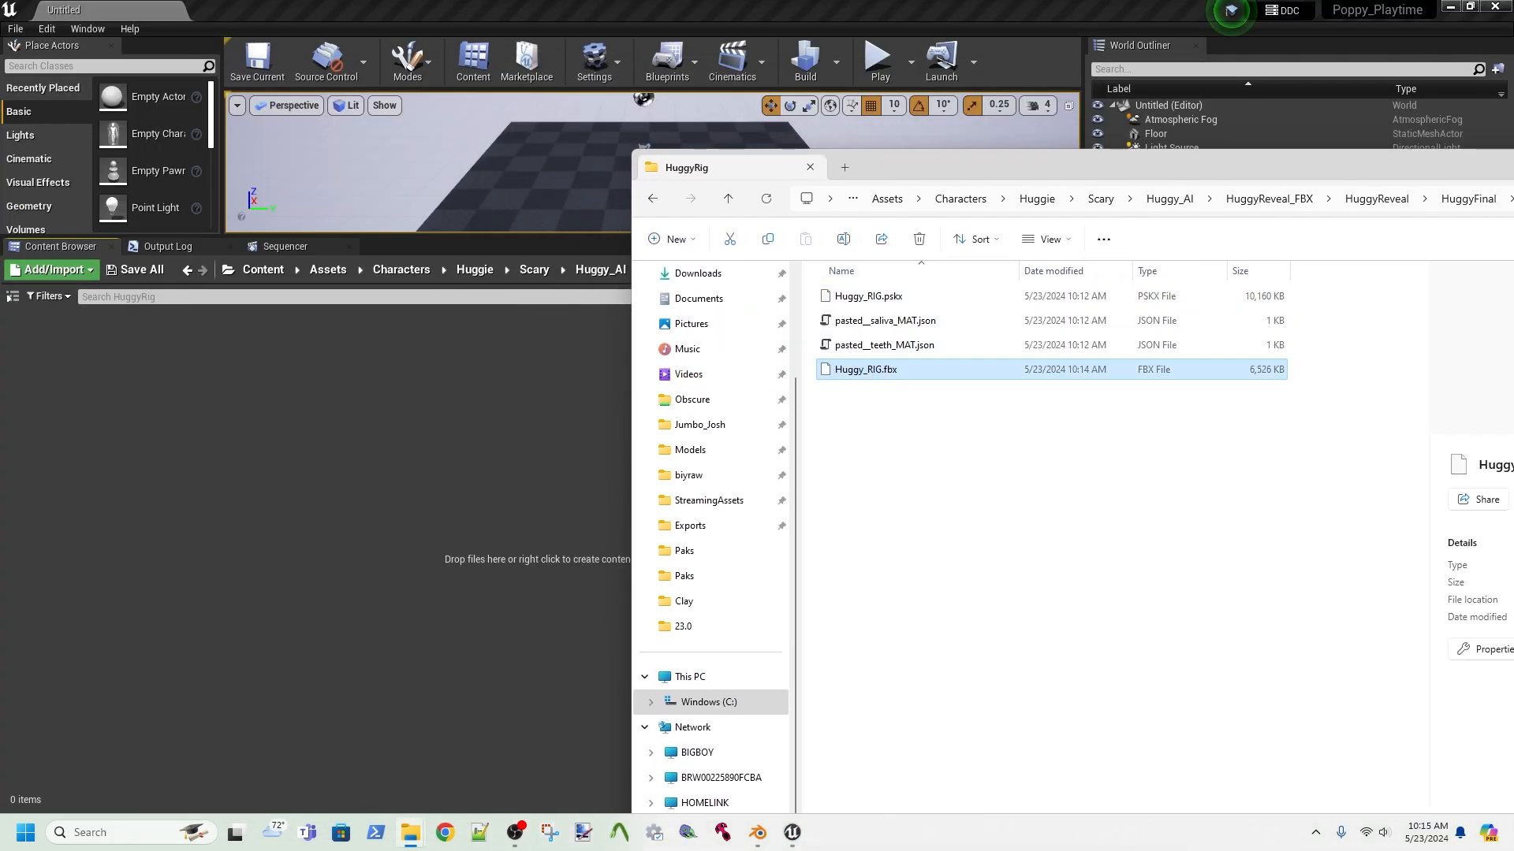
{"action": "left_click_drag", "start_coordinate": [864, 370], "coordinate": [457, 418]}
{"action": "left_click", "coordinate": [457, 418]}
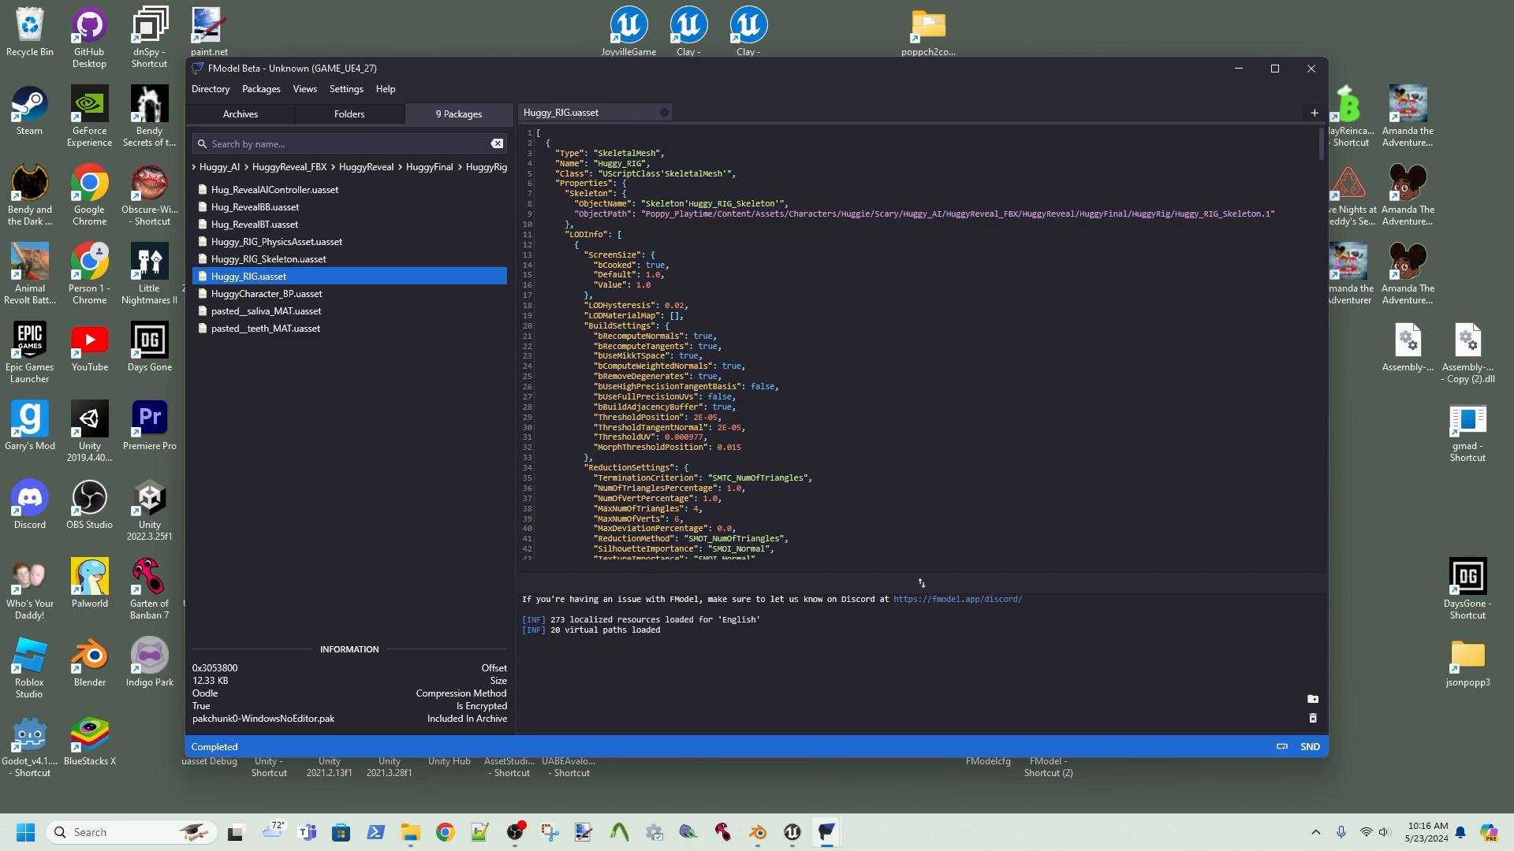
- Examine the Huggy_RIG.uasset properties in FModel down to the PhysicsAsset object path
{"action": "scroll", "coordinate": [921, 583], "scroll_direction": "down", "scroll_amount": 20}
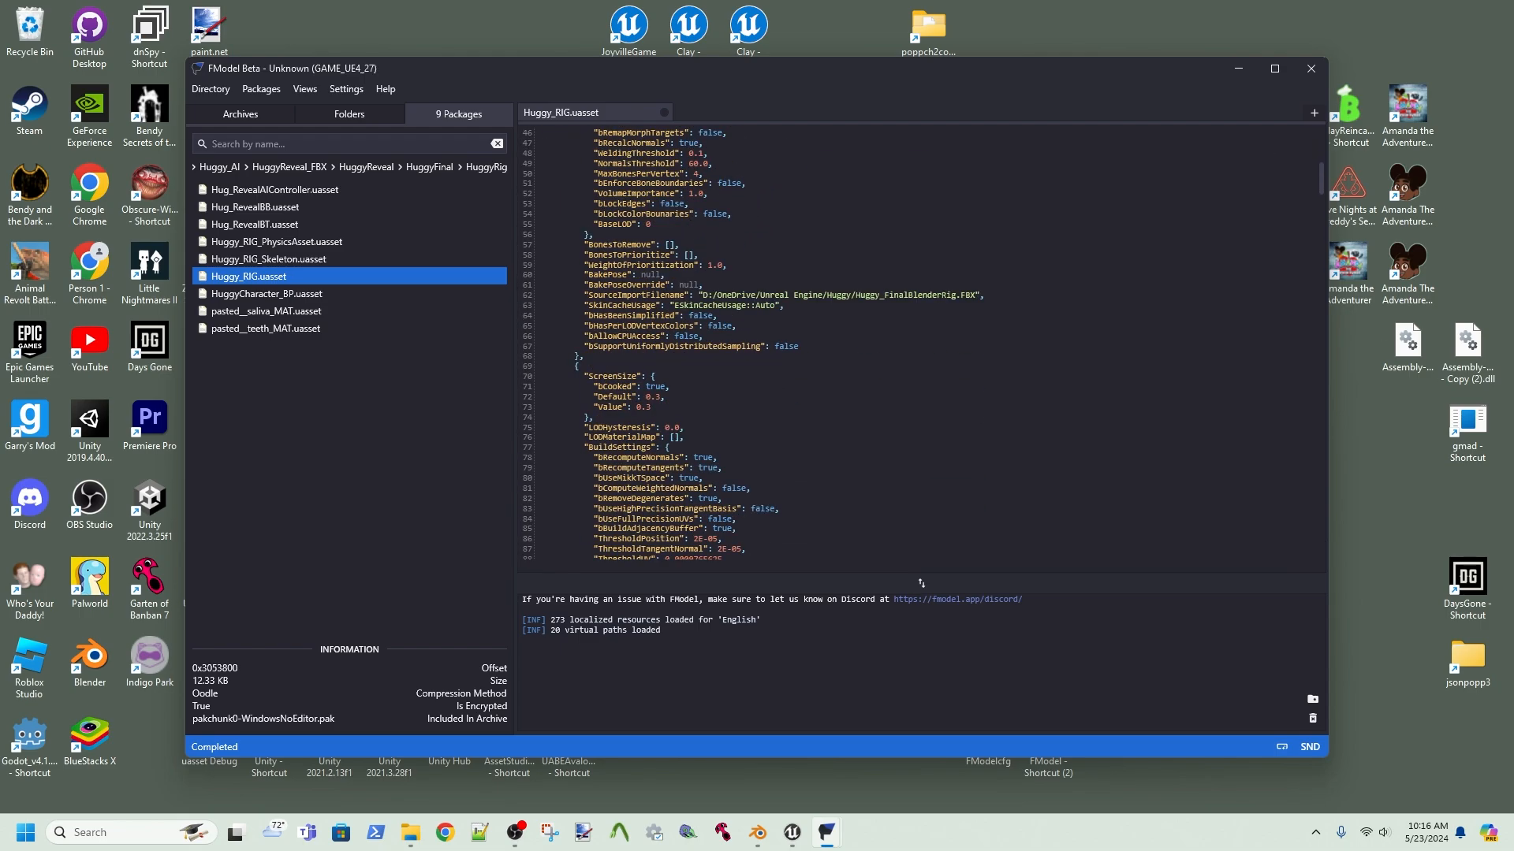
{"action": "scroll", "coordinate": [921, 583], "scroll_direction": "down", "scroll_amount": 8}
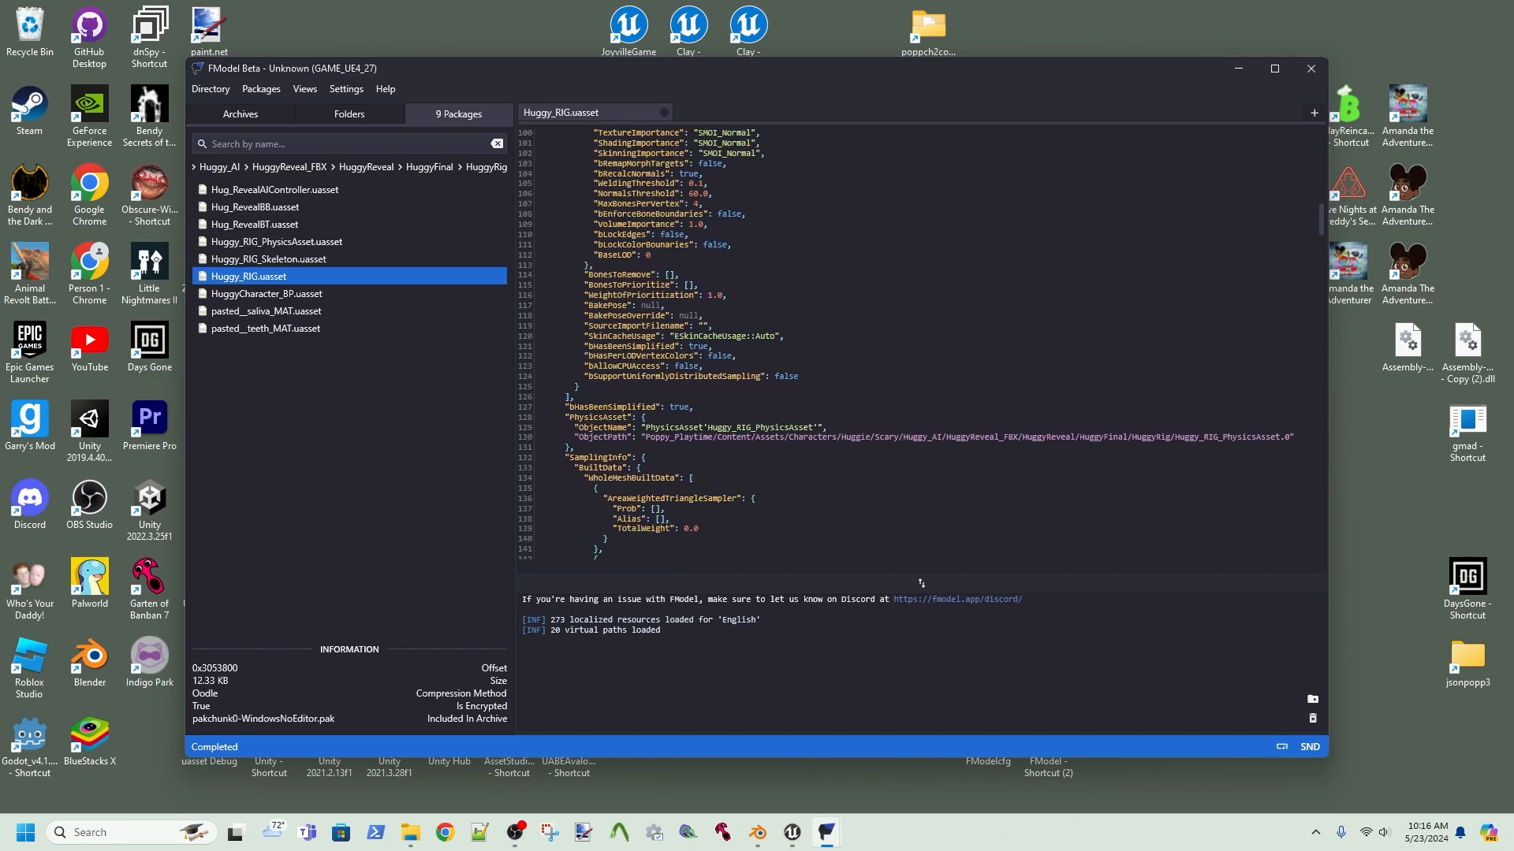
- Return to Unreal Editor, enlarge the viewport, and place the Huggy_RIG skeletal mesh on the floor at about X -160, Y -190, Z 20
{"action": "mouse_move", "coordinate": [793, 833]}
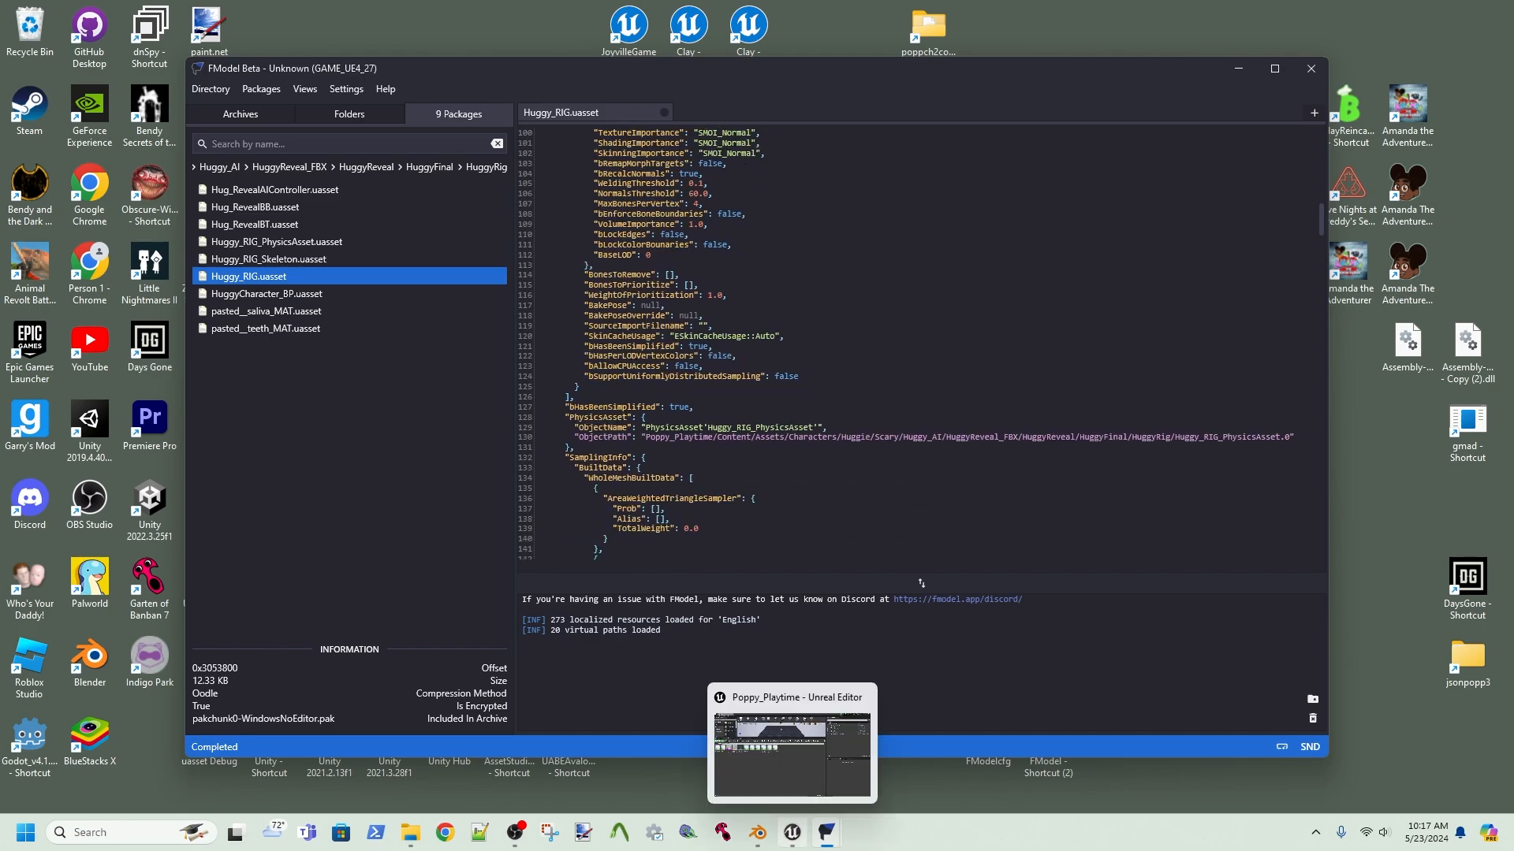
{"action": "left_click", "coordinate": [788, 768]}
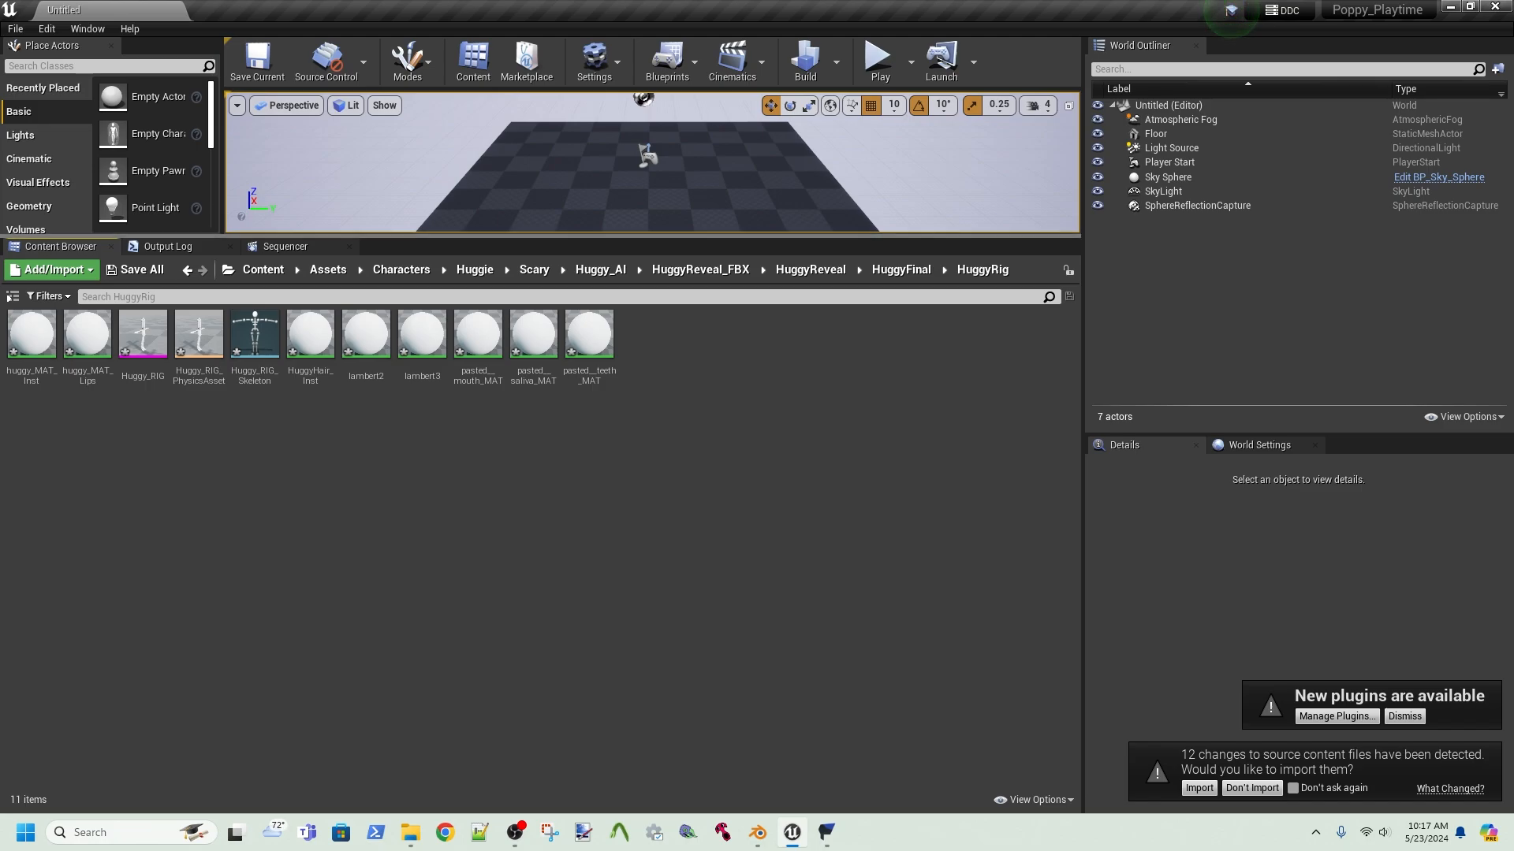
{"action": "left_click_drag", "start_coordinate": [143, 237], "coordinate": [142, 372]}
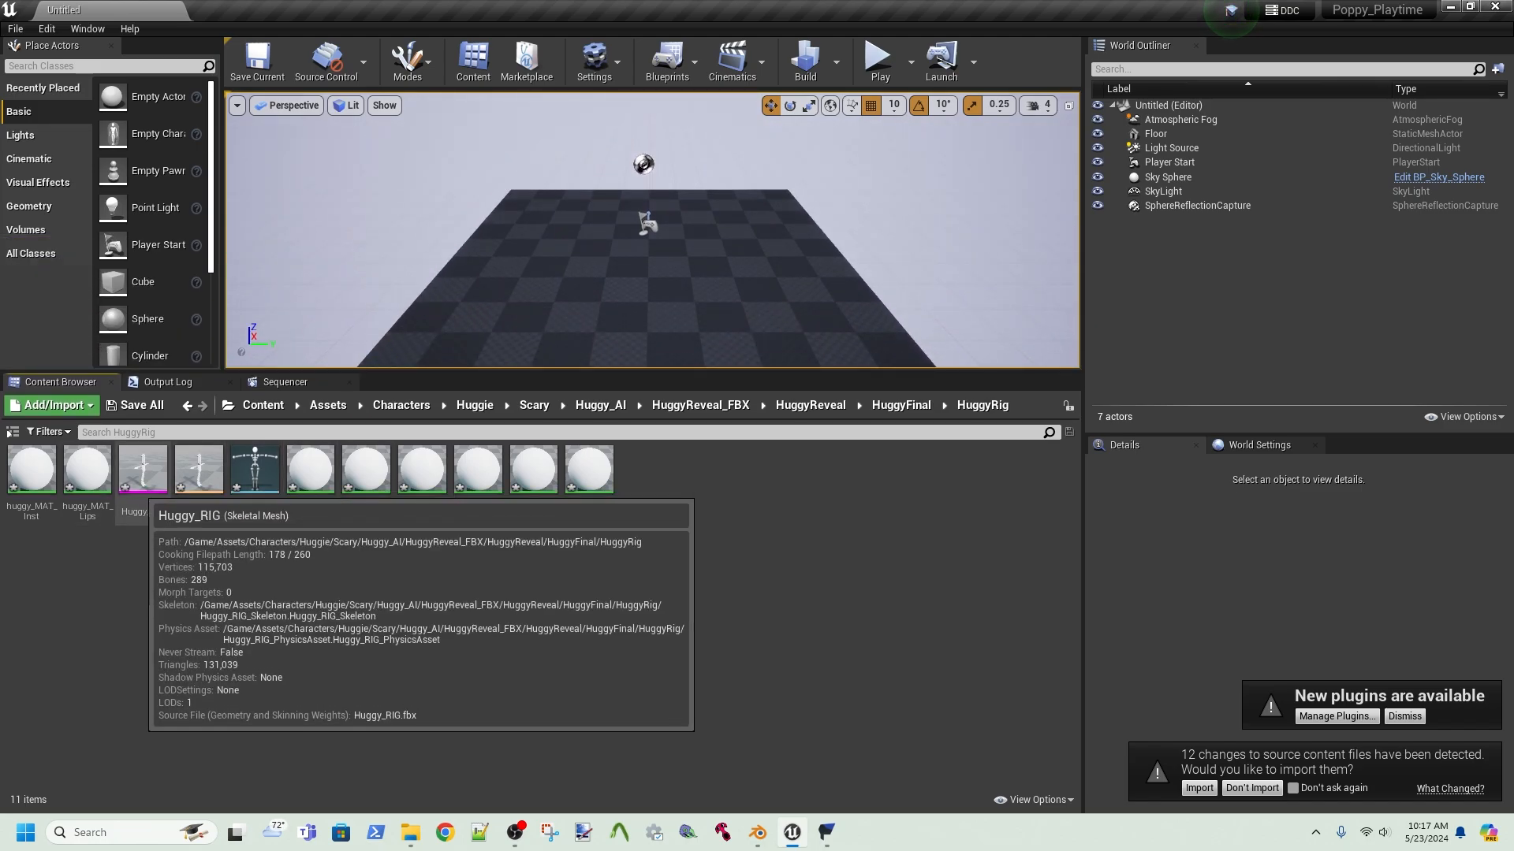
{"action": "left_click_drag", "start_coordinate": [143, 473], "coordinate": [561, 280]}
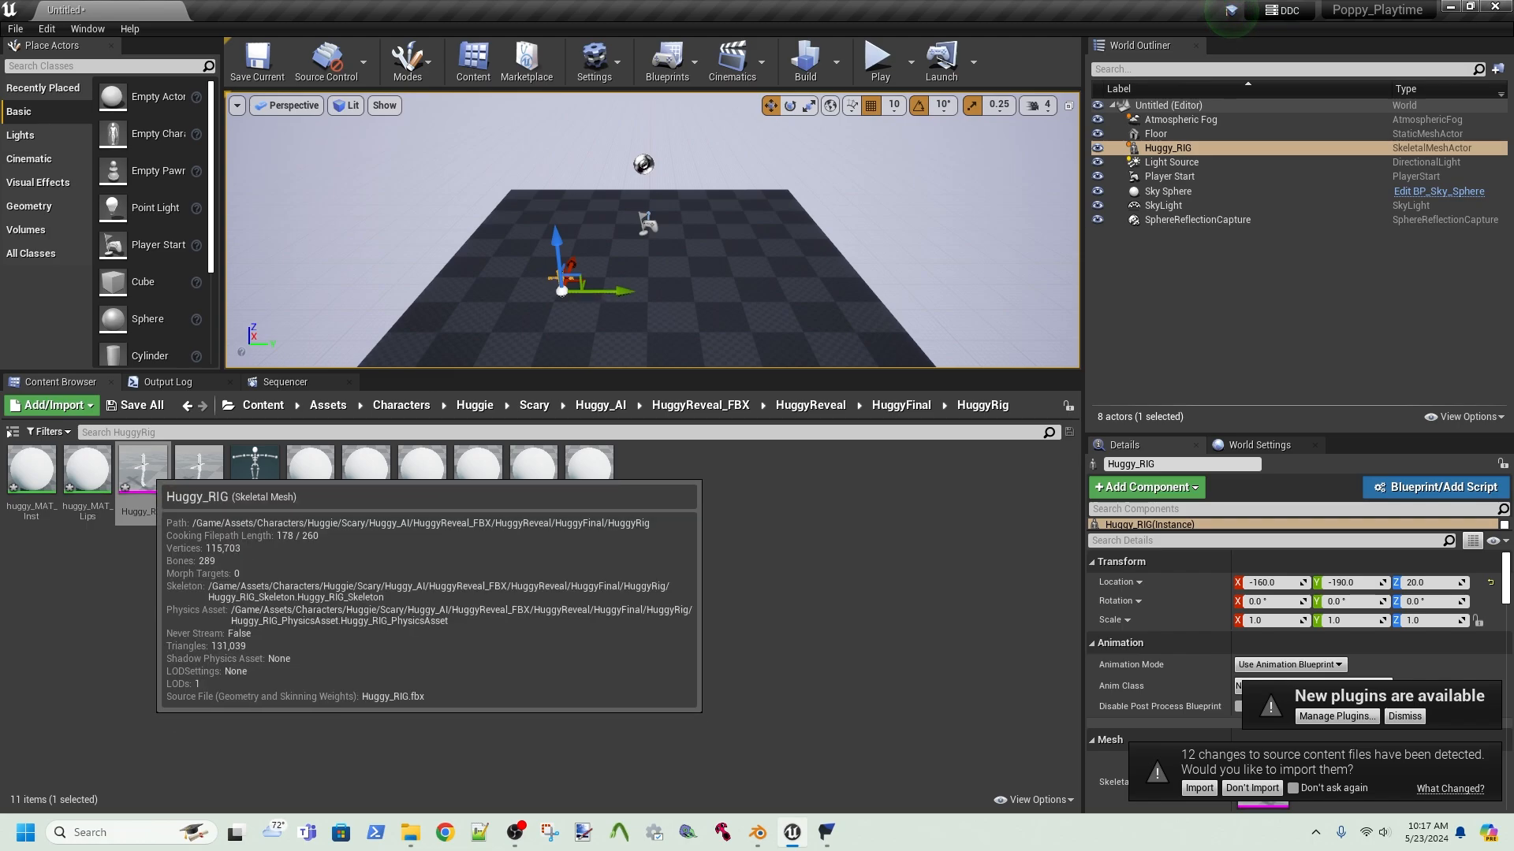
- Assign the Huggy_RIG skeletal mesh in the HuggyRig folder to chunk 1
{"action": "right_click", "coordinate": [144, 474]}
{"action": "mouse_move", "coordinate": [229, 540]}
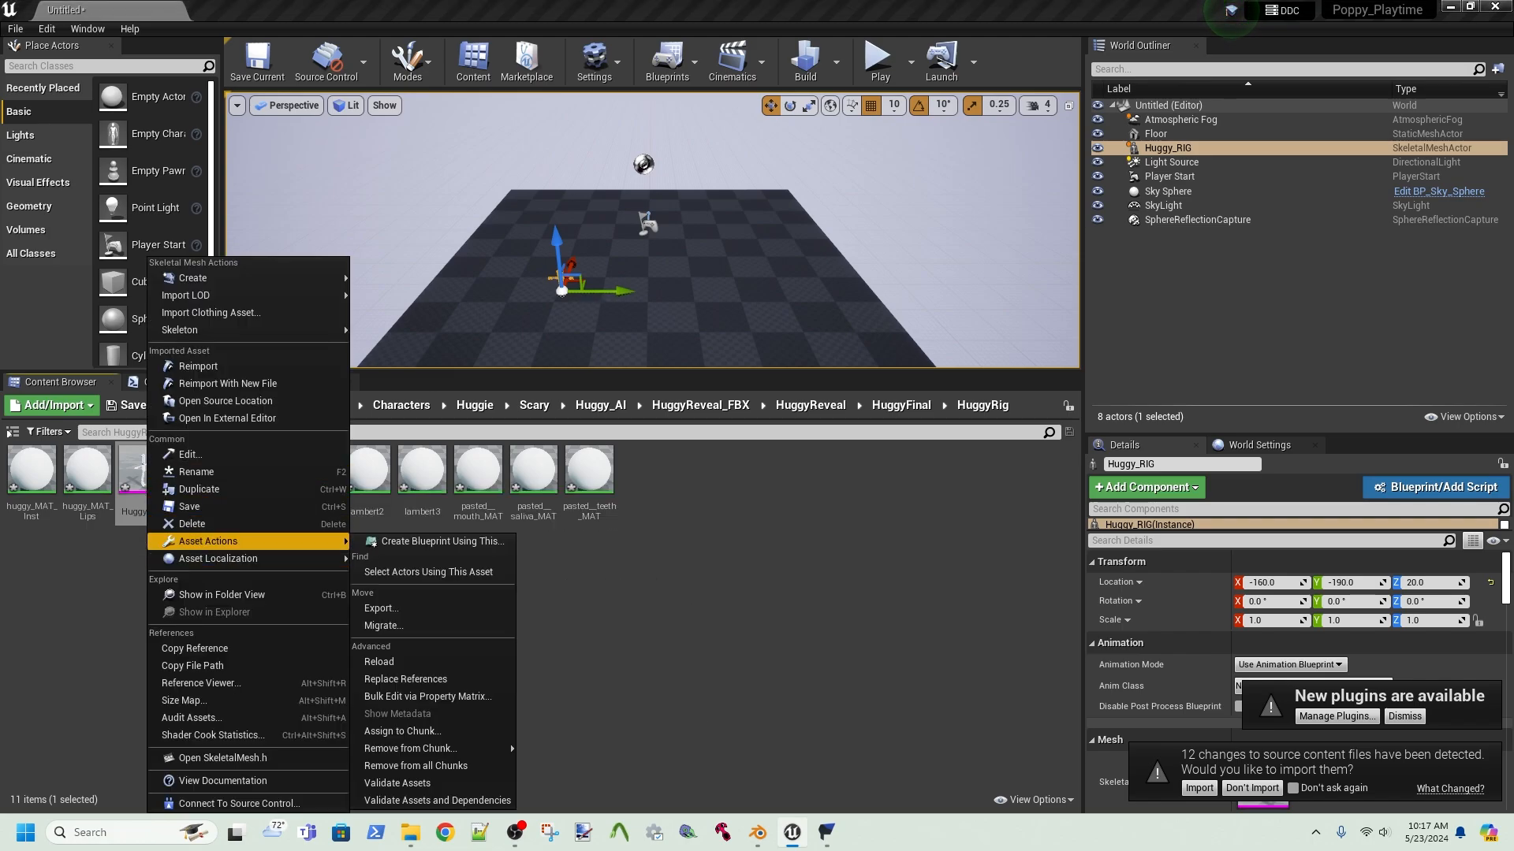
{"action": "left_click", "coordinate": [402, 731]}
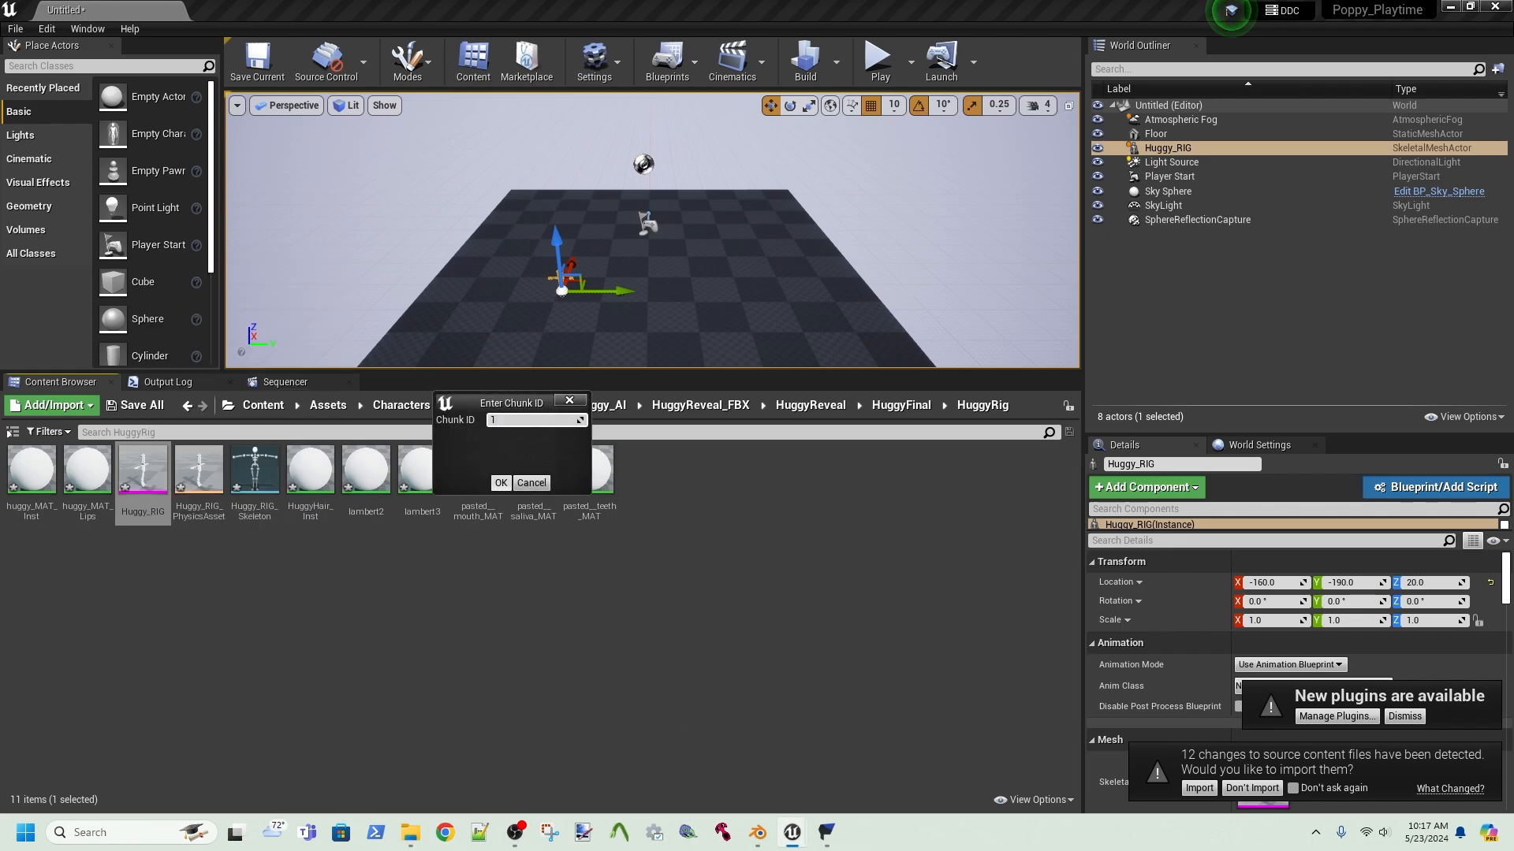
{"action": "left_click", "coordinate": [501, 482]}
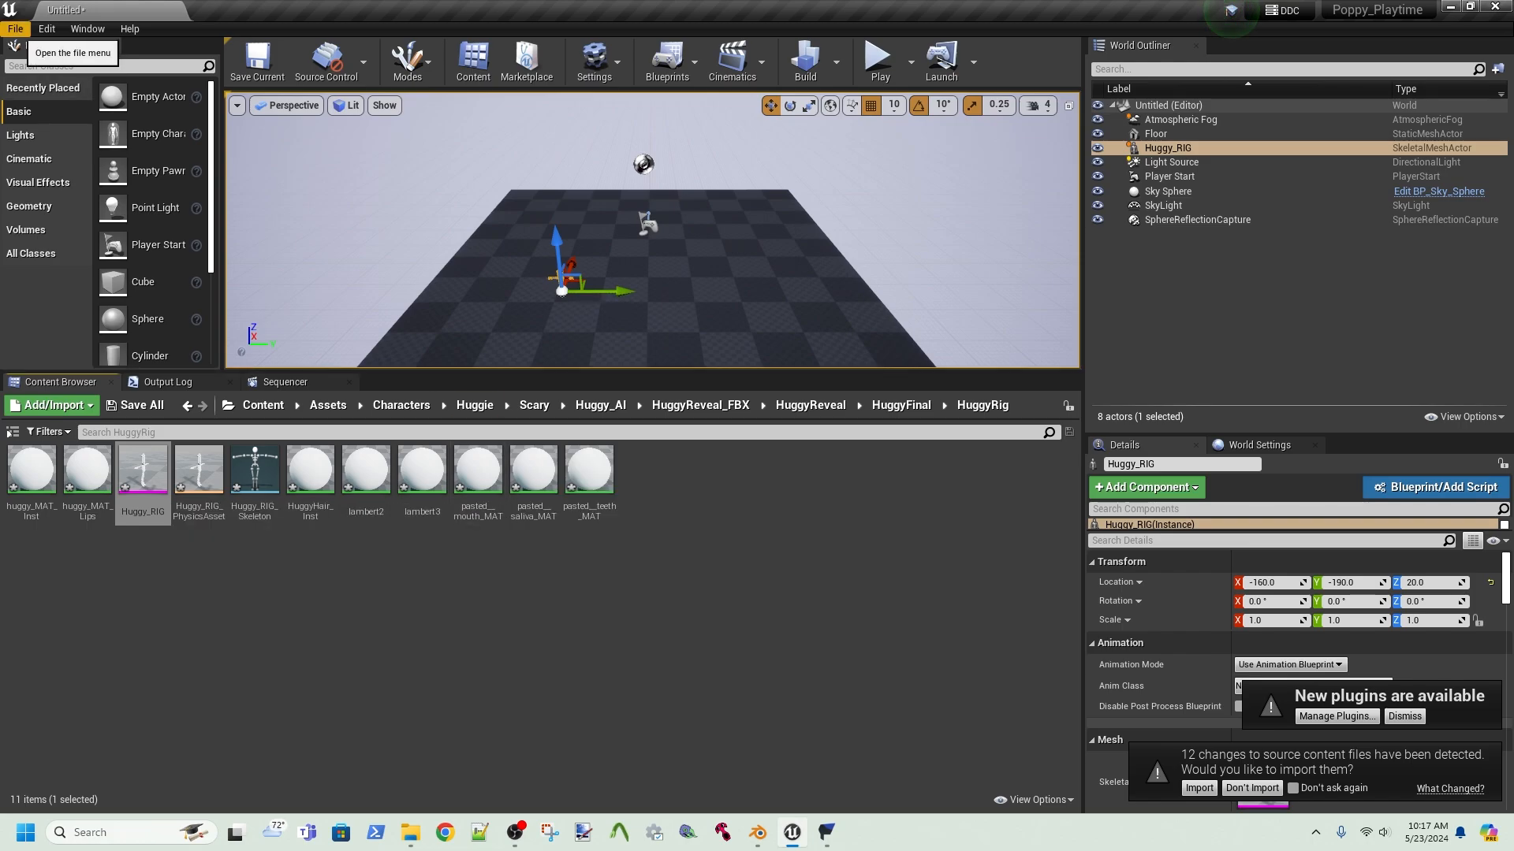
- Package the project for Windows (64-bit) into the C:\pp1\Poppy_Playtime folder, saving the level as Untitled in Content
{"action": "left_click", "coordinate": [15, 28]}
{"action": "mouse_move", "coordinate": [87, 286]}
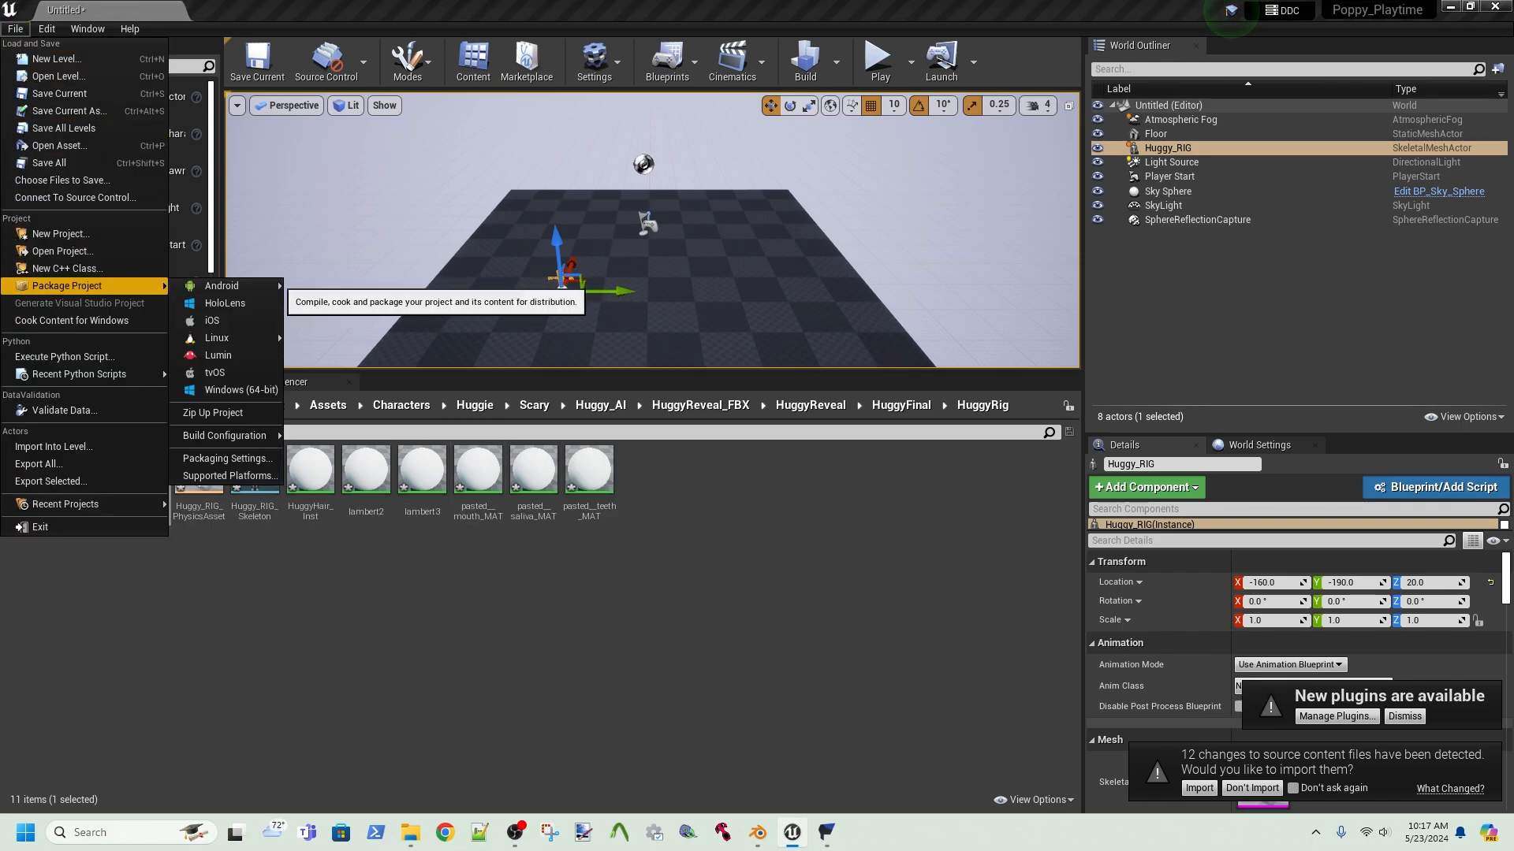
{"action": "left_click", "coordinate": [240, 390]}
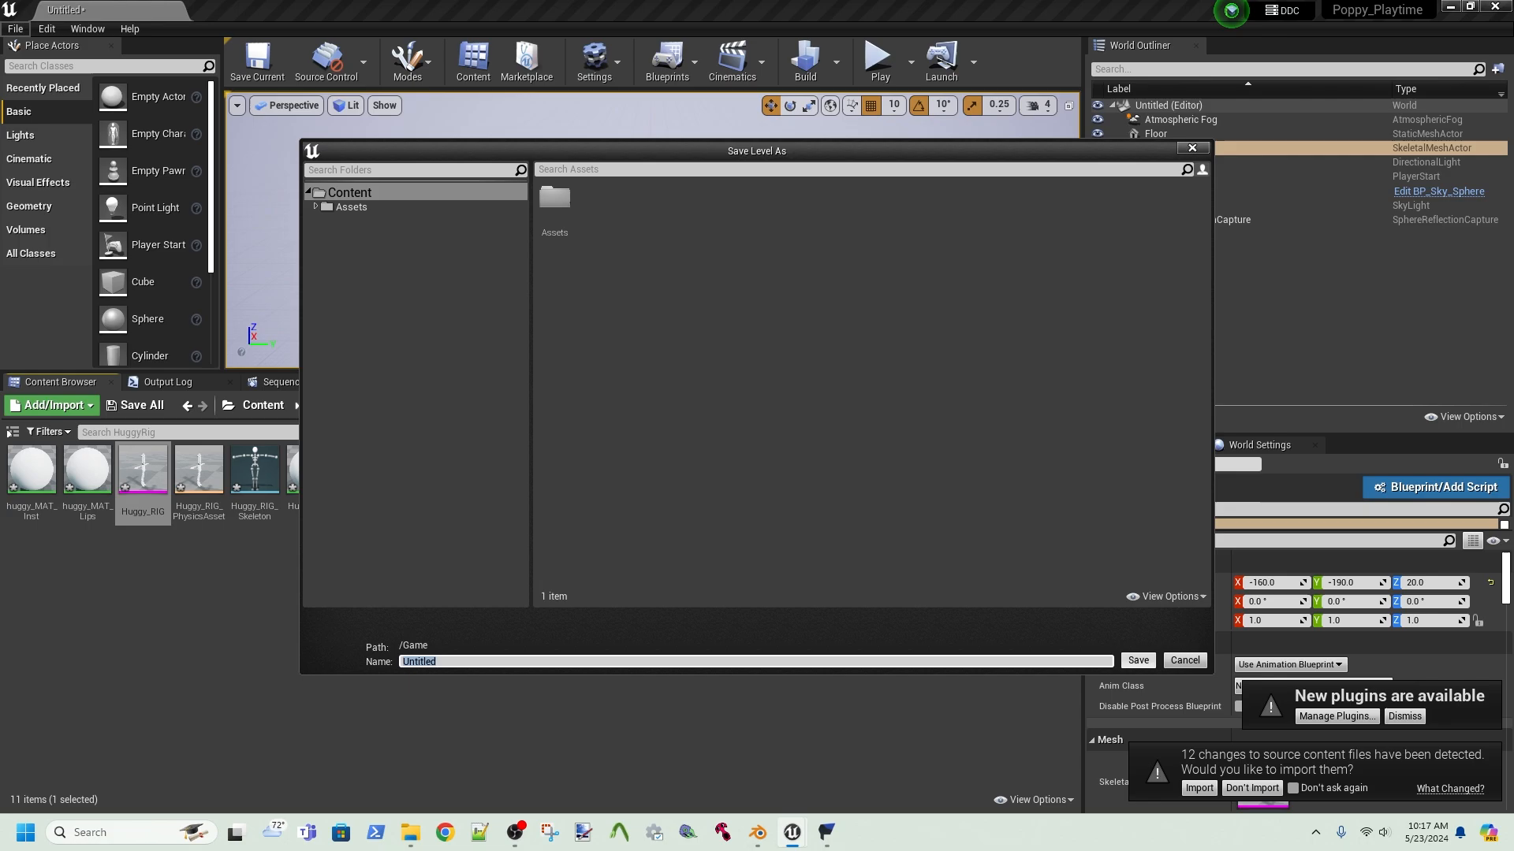
{"action": "key", "text": "Return"}
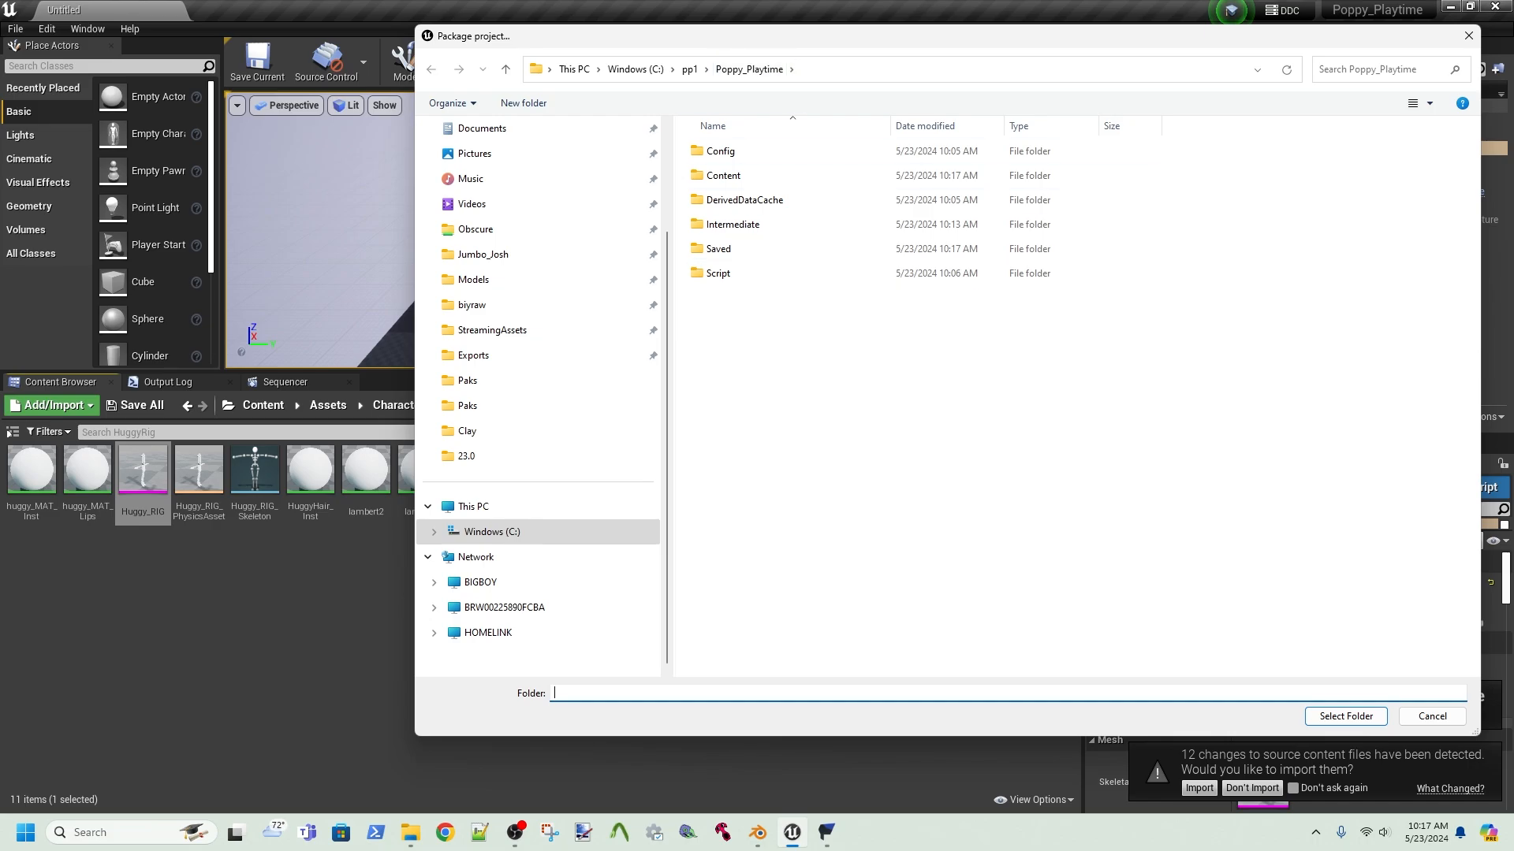
{"action": "left_click", "coordinate": [1346, 716]}
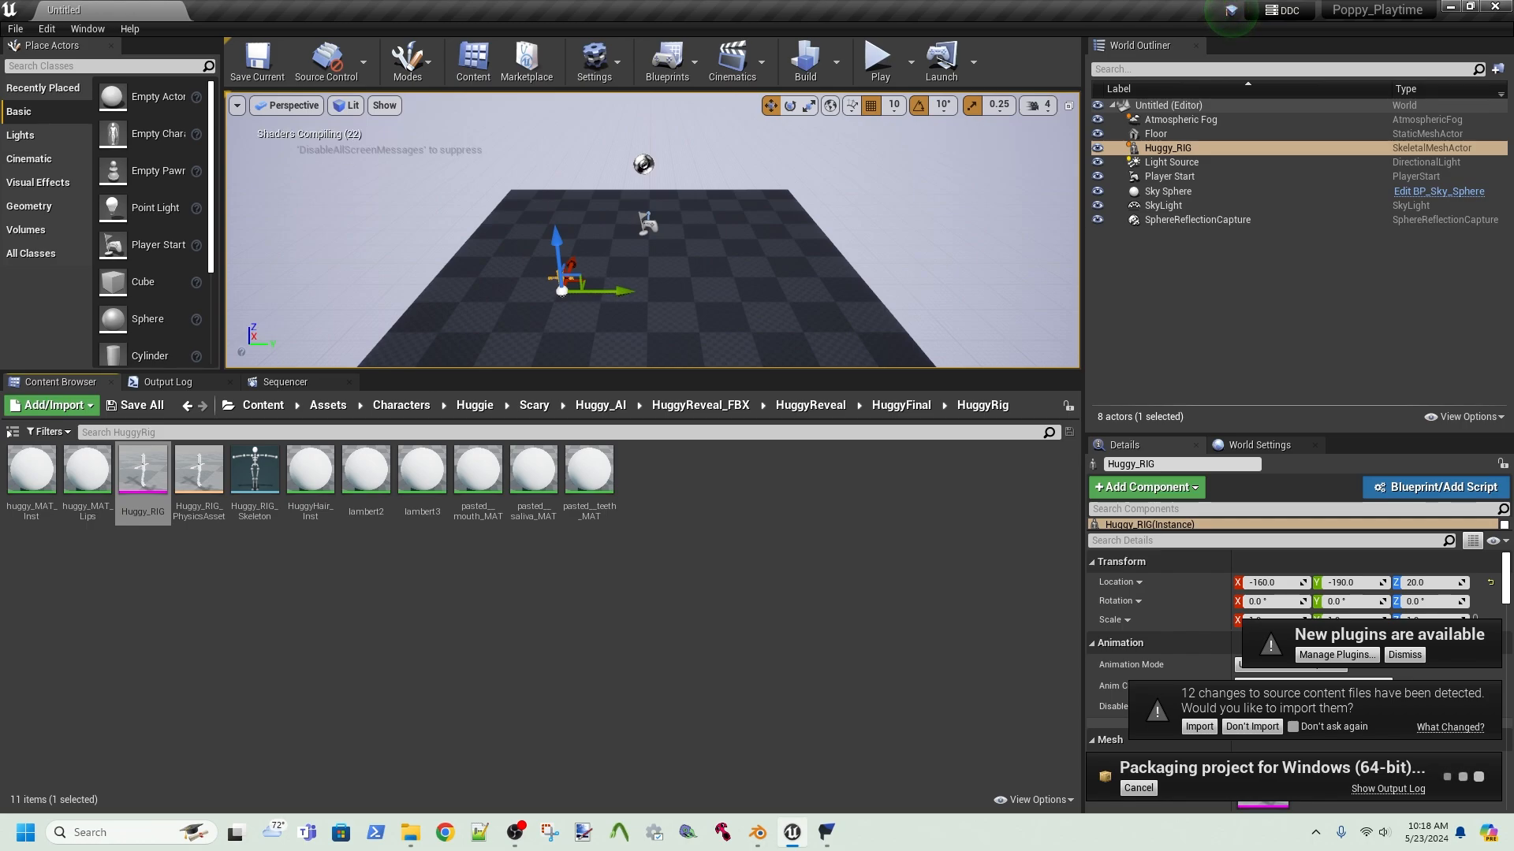
- Switch to File Explorer's Steam Paks folder for Poppy Playtime, restore it to a smaller window, and return to Unreal Editor
{"action": "mouse_move", "coordinate": [410, 832]}
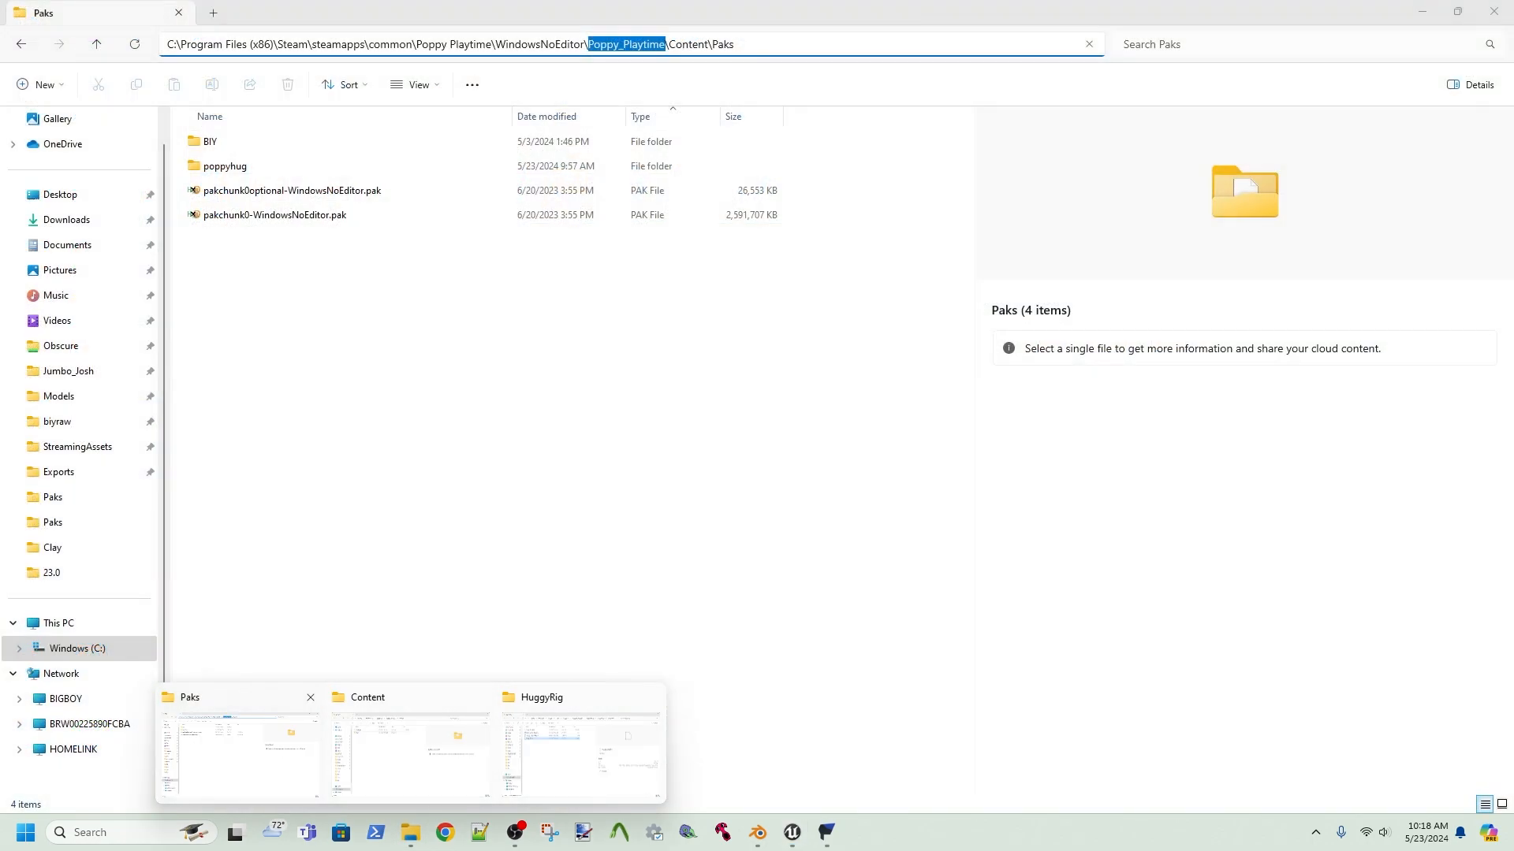
{"action": "left_click", "coordinate": [240, 749]}
{"action": "left_click_drag", "start_coordinate": [378, 11], "coordinate": [753, 58]}
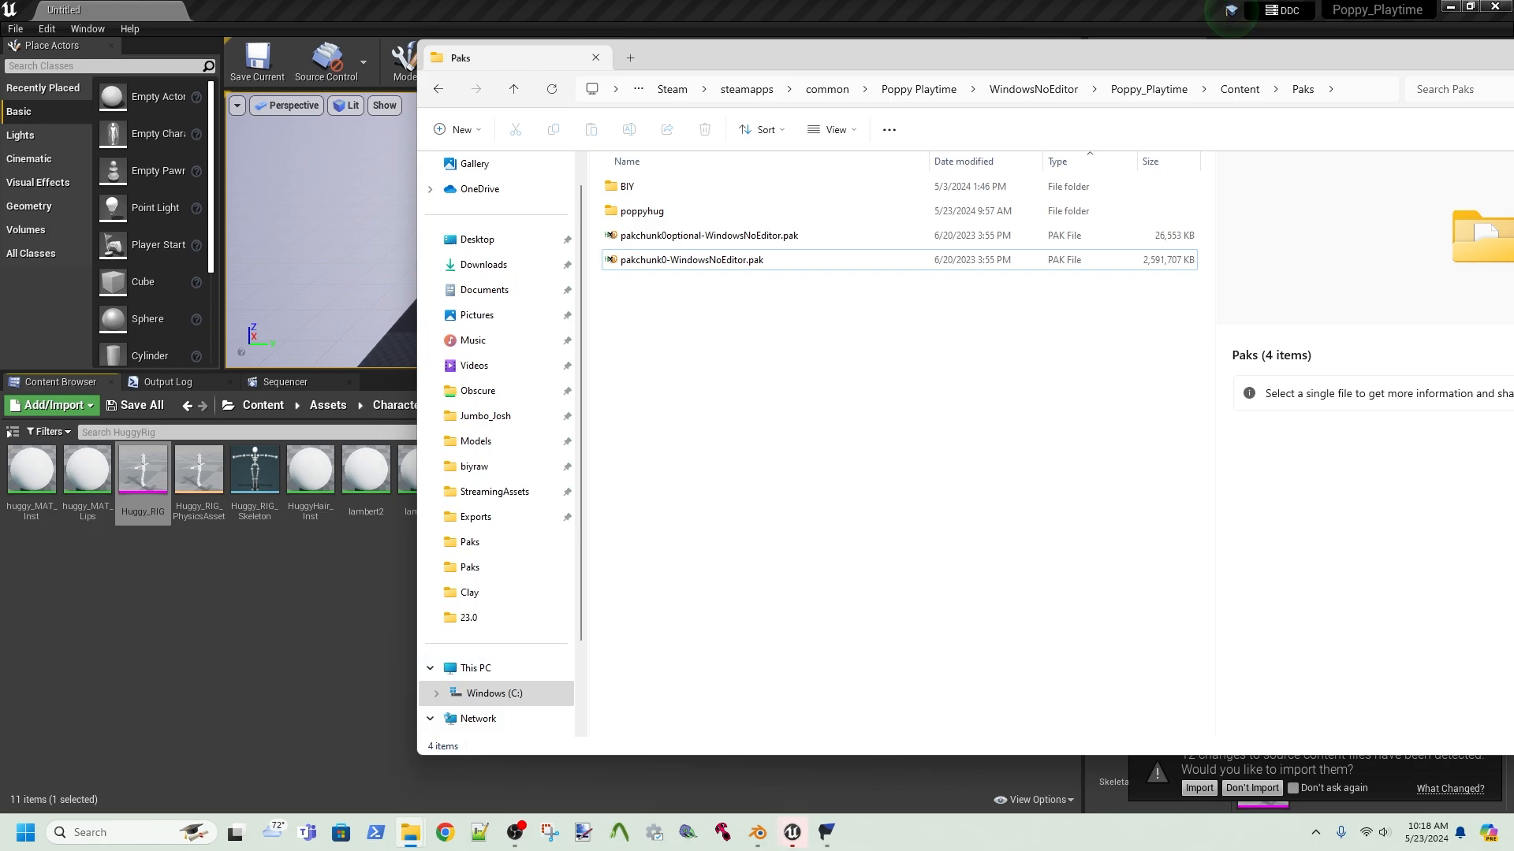
{"action": "left_click", "coordinate": [276, 631]}
- Switch to the Content folder window in File Explorer and browse to C:\pp1\Poppy_Playtime
{"action": "left_click", "coordinate": [410, 833]}
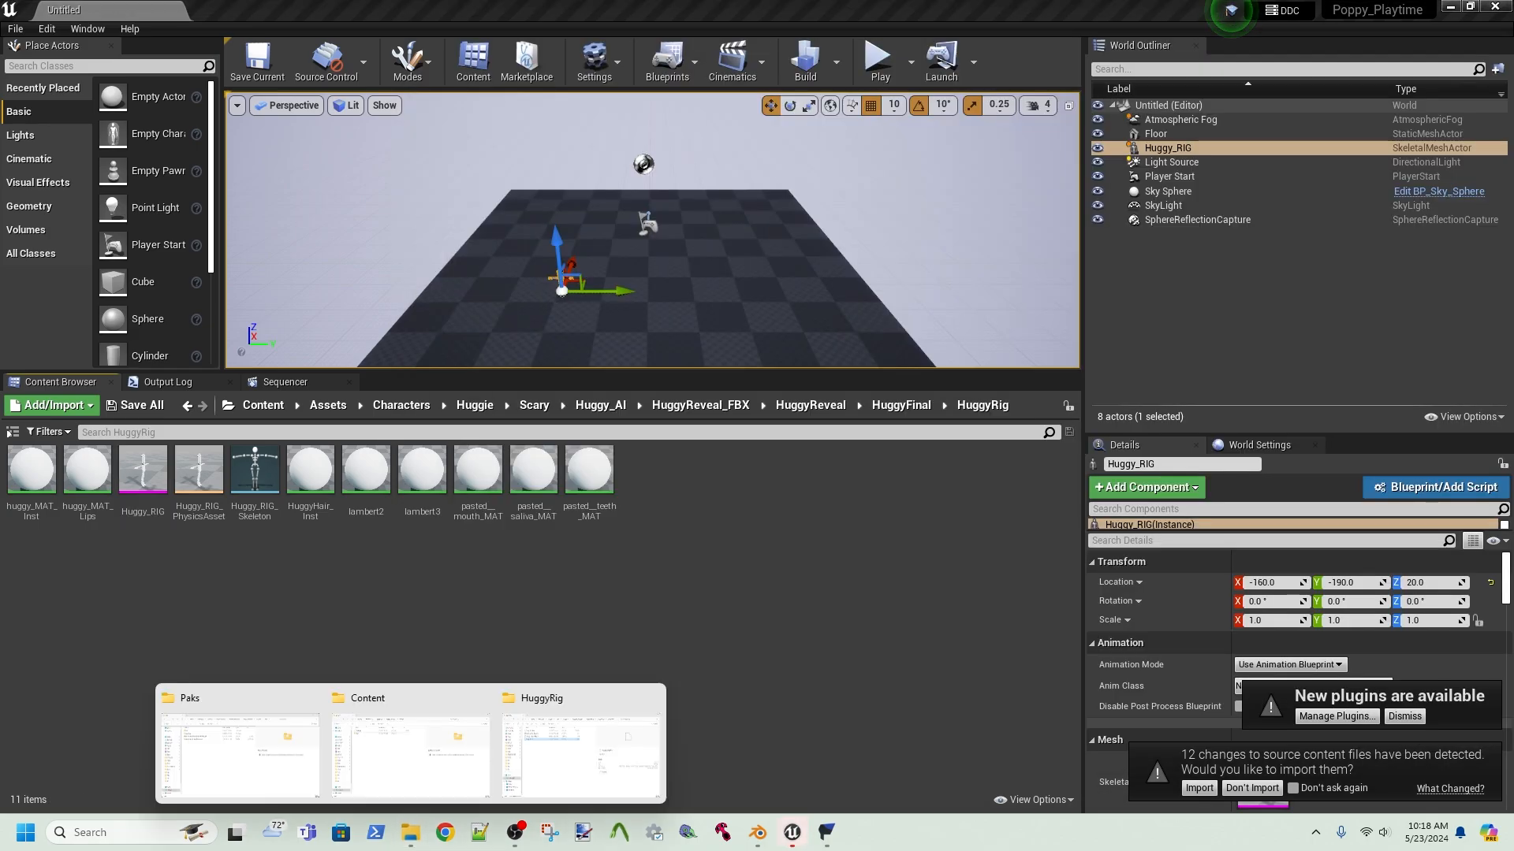
{"action": "mouse_move", "coordinate": [581, 753]}
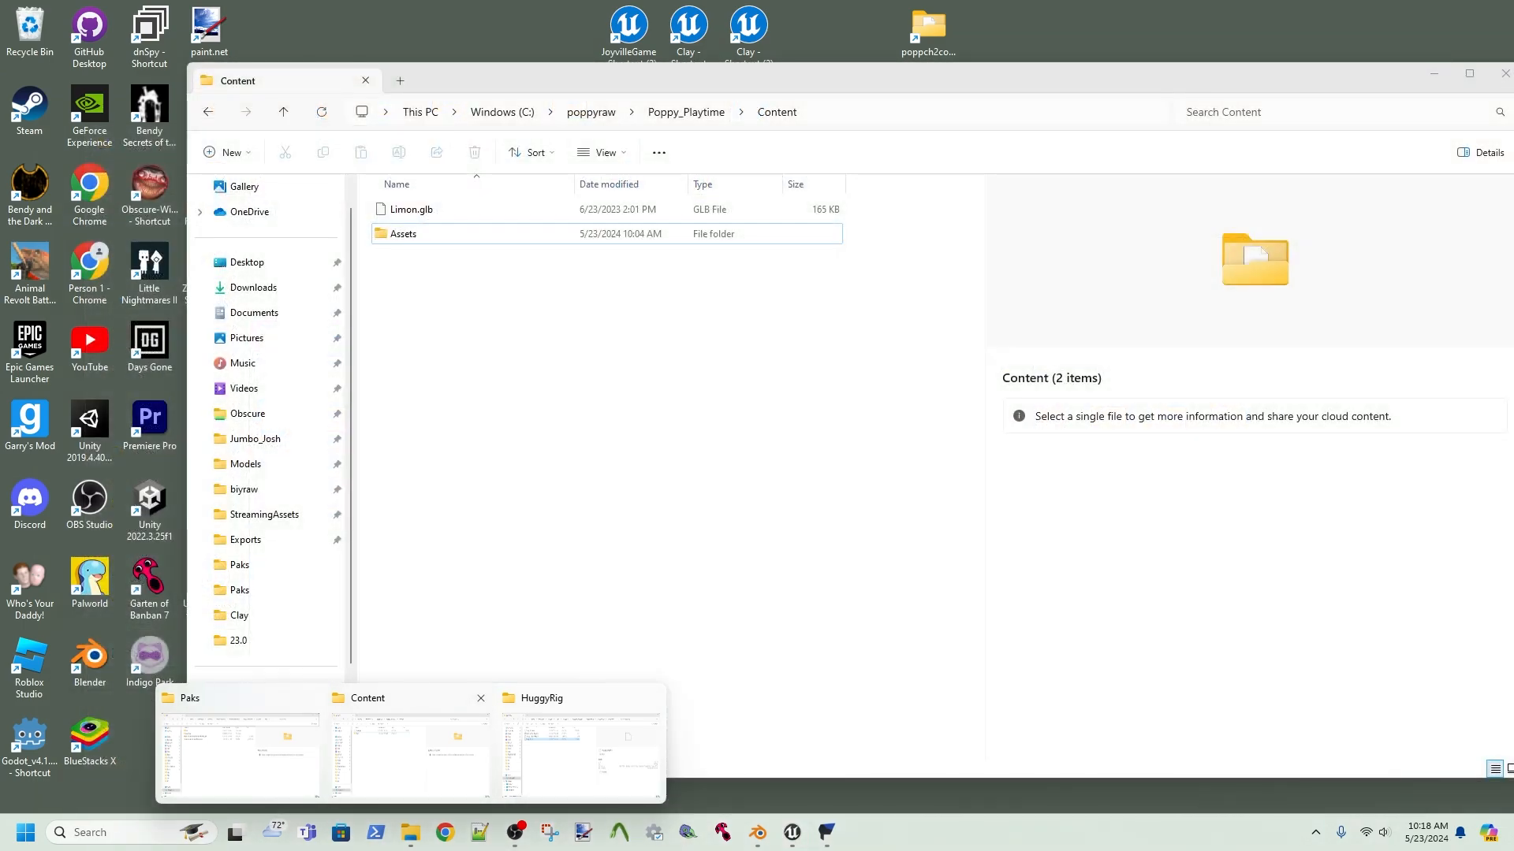
{"action": "left_click", "coordinate": [410, 753]}
{"action": "left_click", "coordinate": [502, 112]}
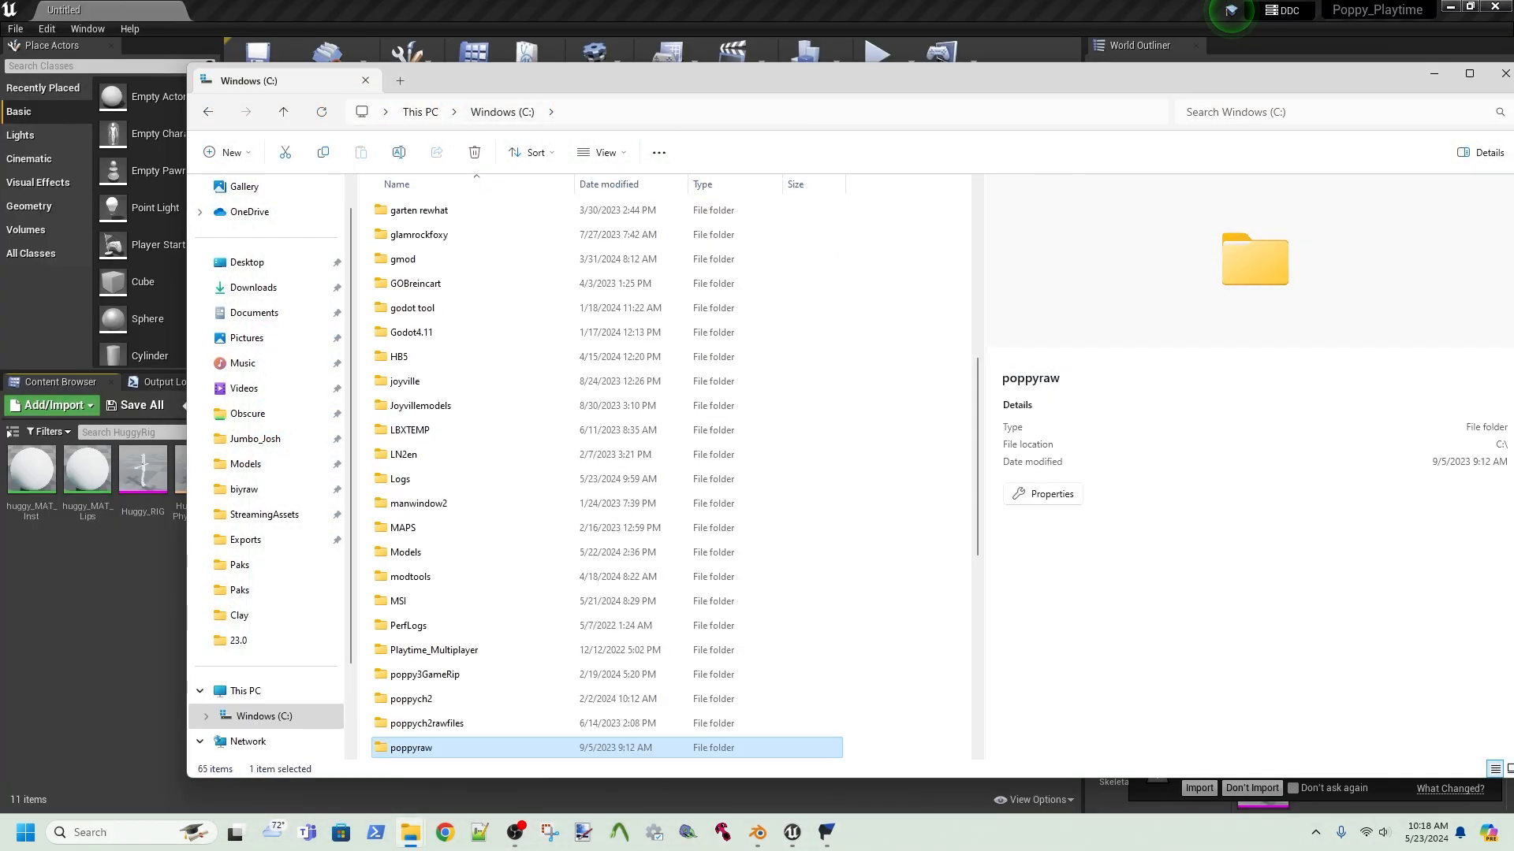
{"action": "scroll", "coordinate": [436, 676], "scroll_direction": "down", "scroll_amount": 3}
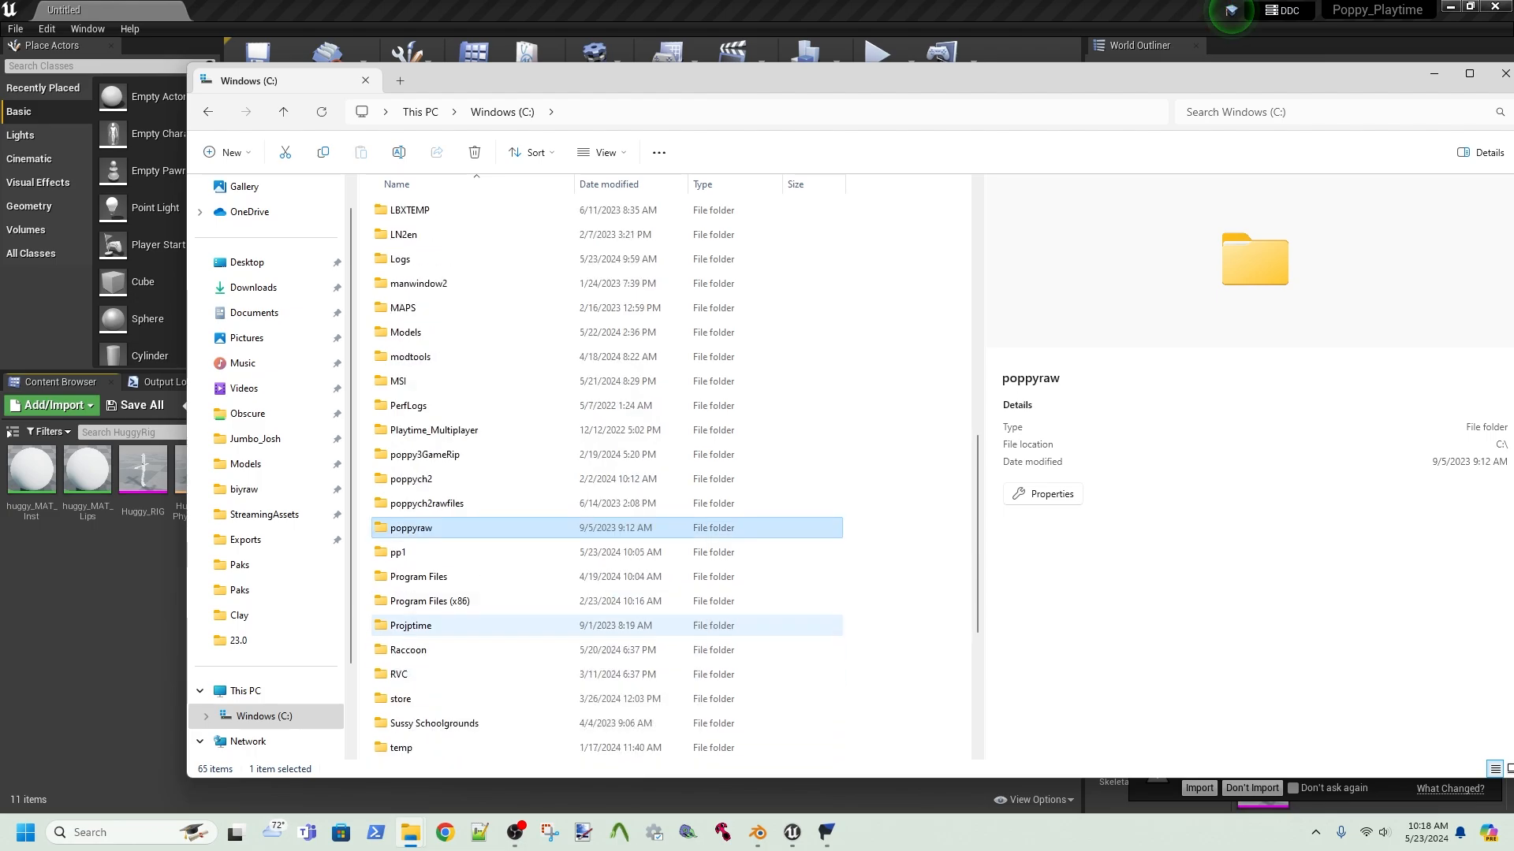
{"action": "double_click", "coordinate": [398, 552]}
{"action": "double_click", "coordinate": [423, 209]}
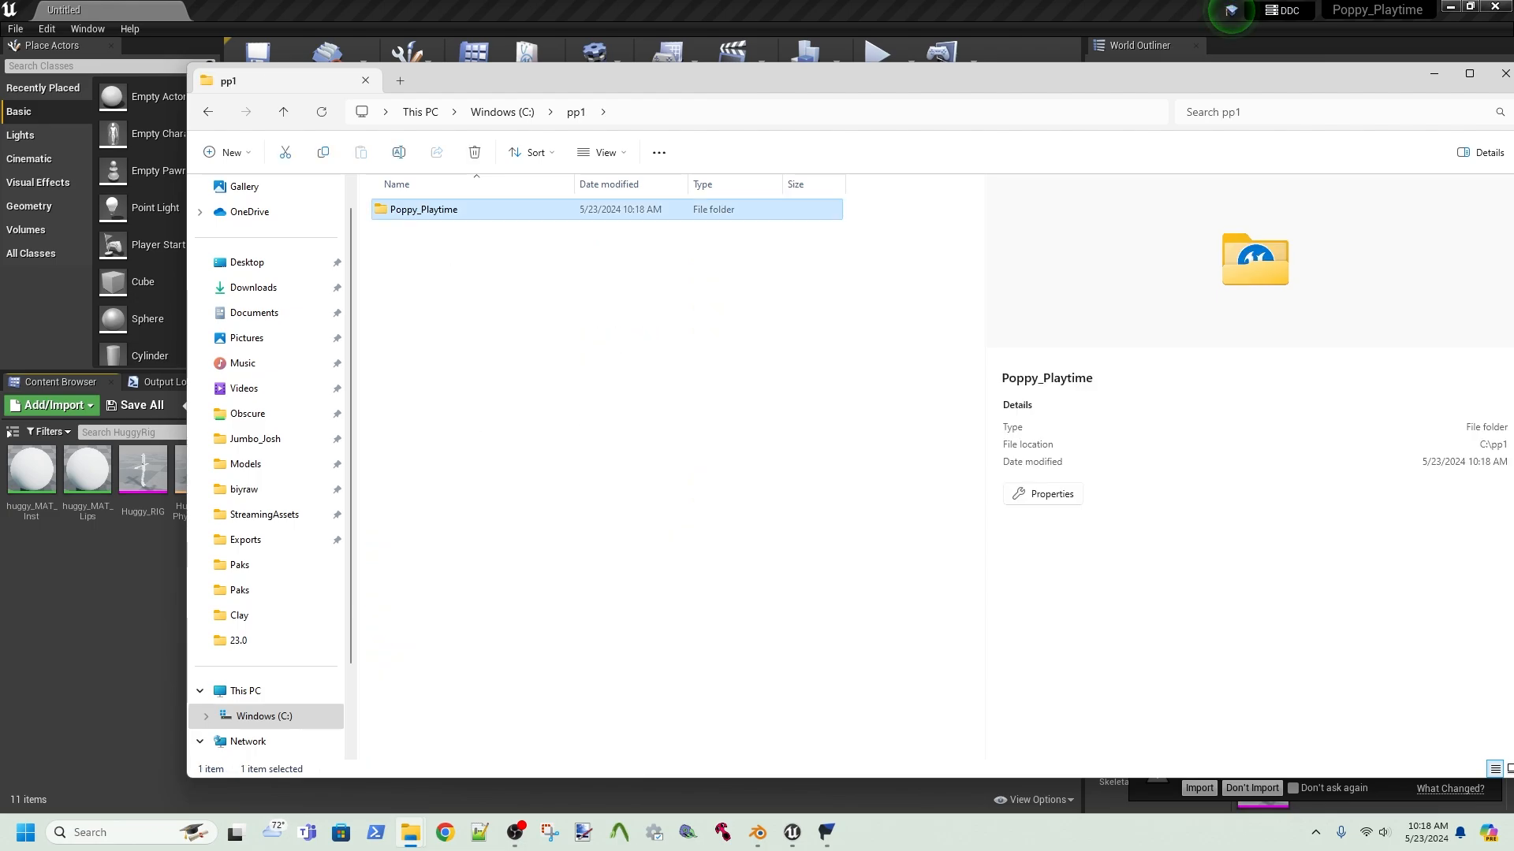
- Open WindowsNoEditor\Poppy_Playtime\Content\Paks in the packaged project and select pakchunk1-WindowsNoEditor.pak
{"action": "left_click", "coordinate": [428, 380]}
{"action": "double_click", "coordinate": [428, 381]}
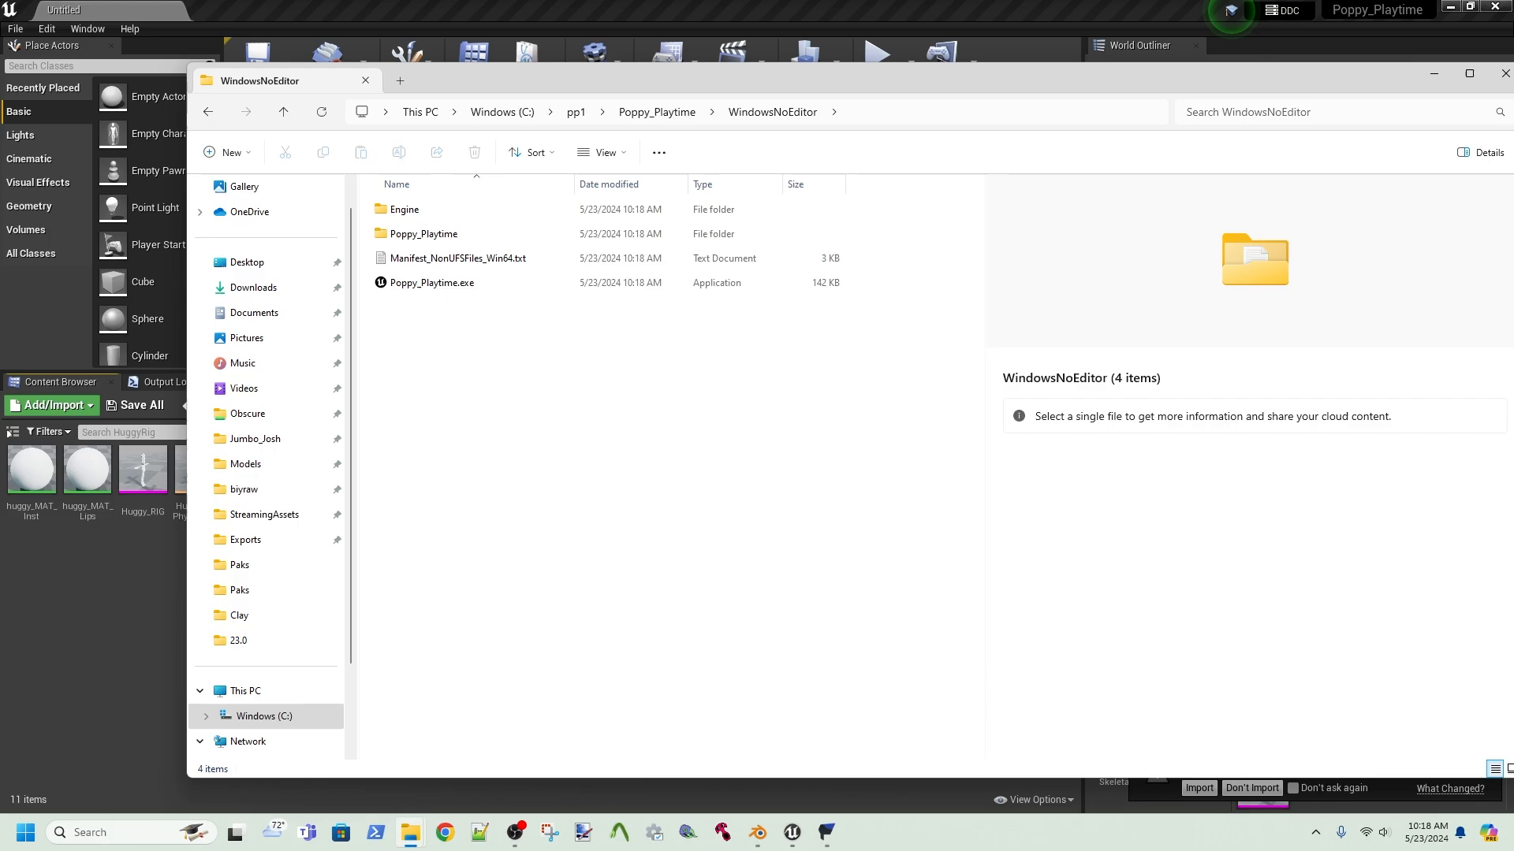
{"action": "double_click", "coordinate": [410, 233]}
{"action": "double_click", "coordinate": [407, 209]}
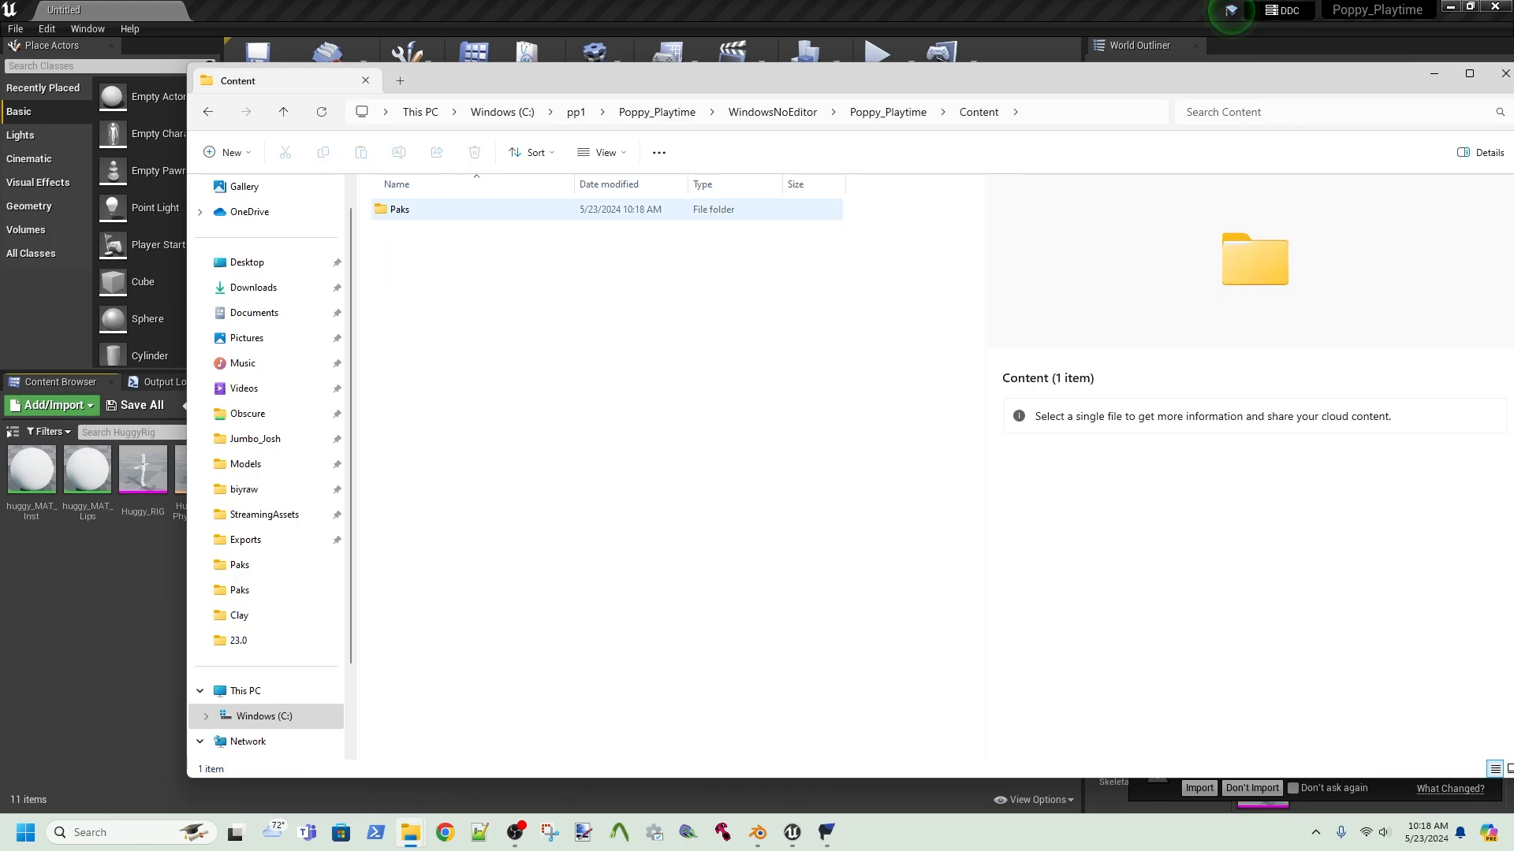
{"action": "double_click", "coordinate": [407, 209]}
{"action": "left_click", "coordinate": [462, 235]}
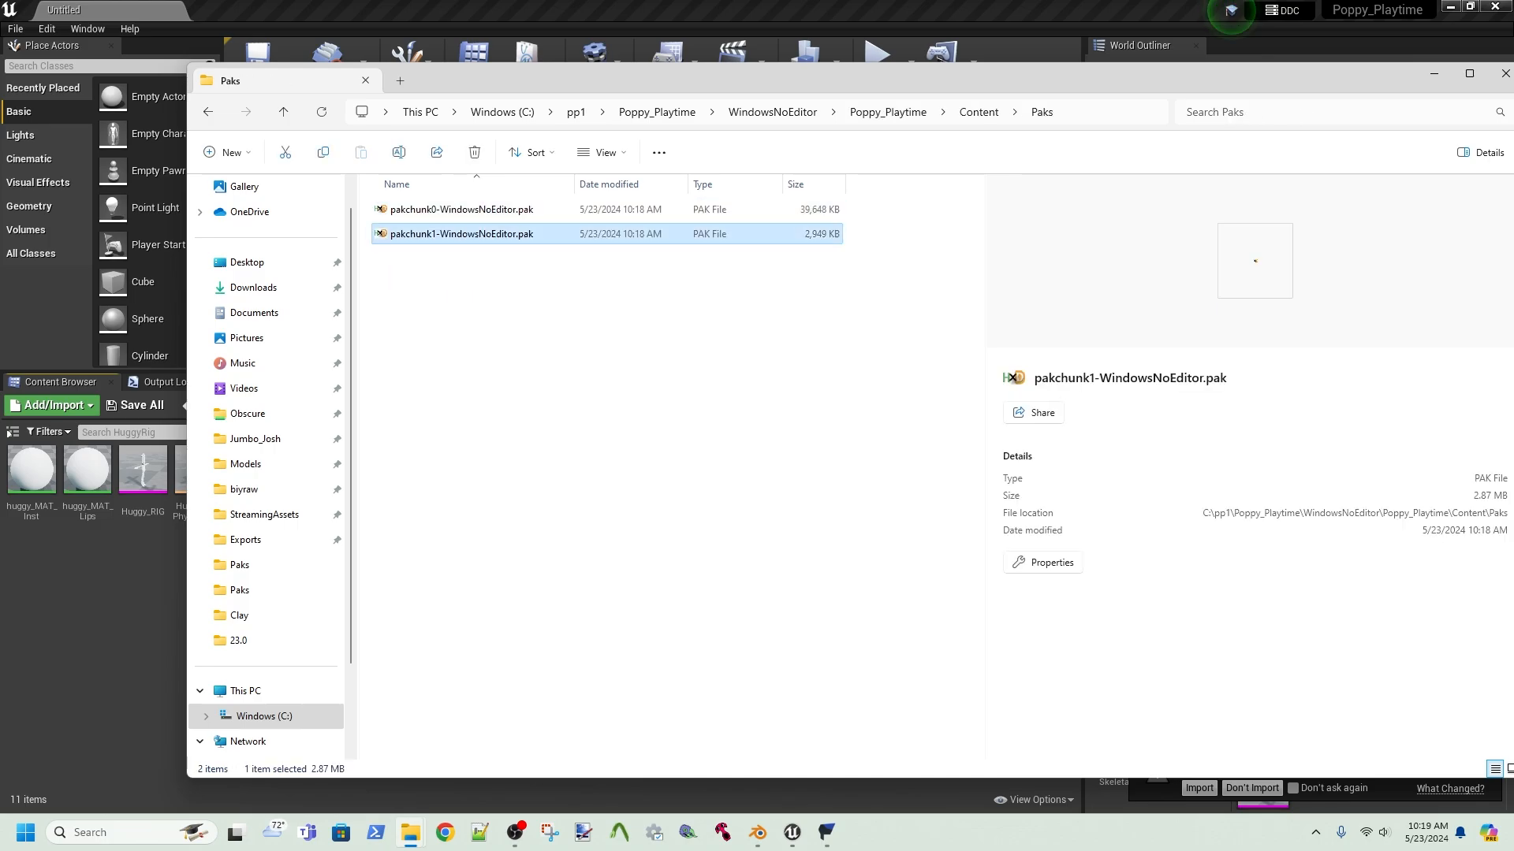
- Arrange the packaged and Steam Paks windows side by side and copy pakchunk1-WindowsNoEditor.pak into the Steam Paks folder
{"action": "left_click_drag", "start_coordinate": [468, 77], "coordinate": [302, 37]}
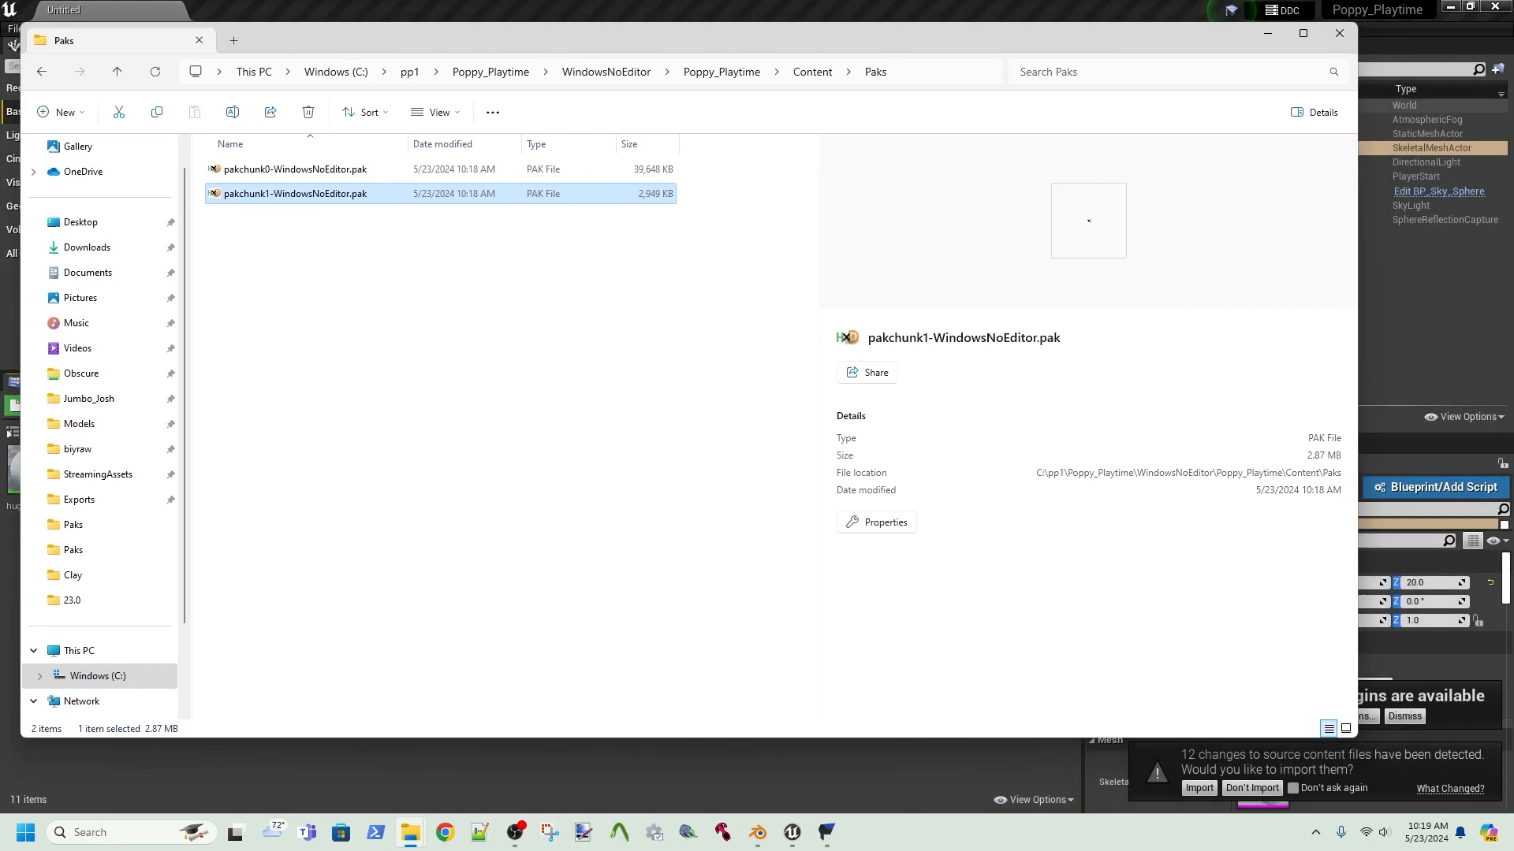
{"action": "left_click_drag", "start_coordinate": [1357, 737], "coordinate": [882, 820]}
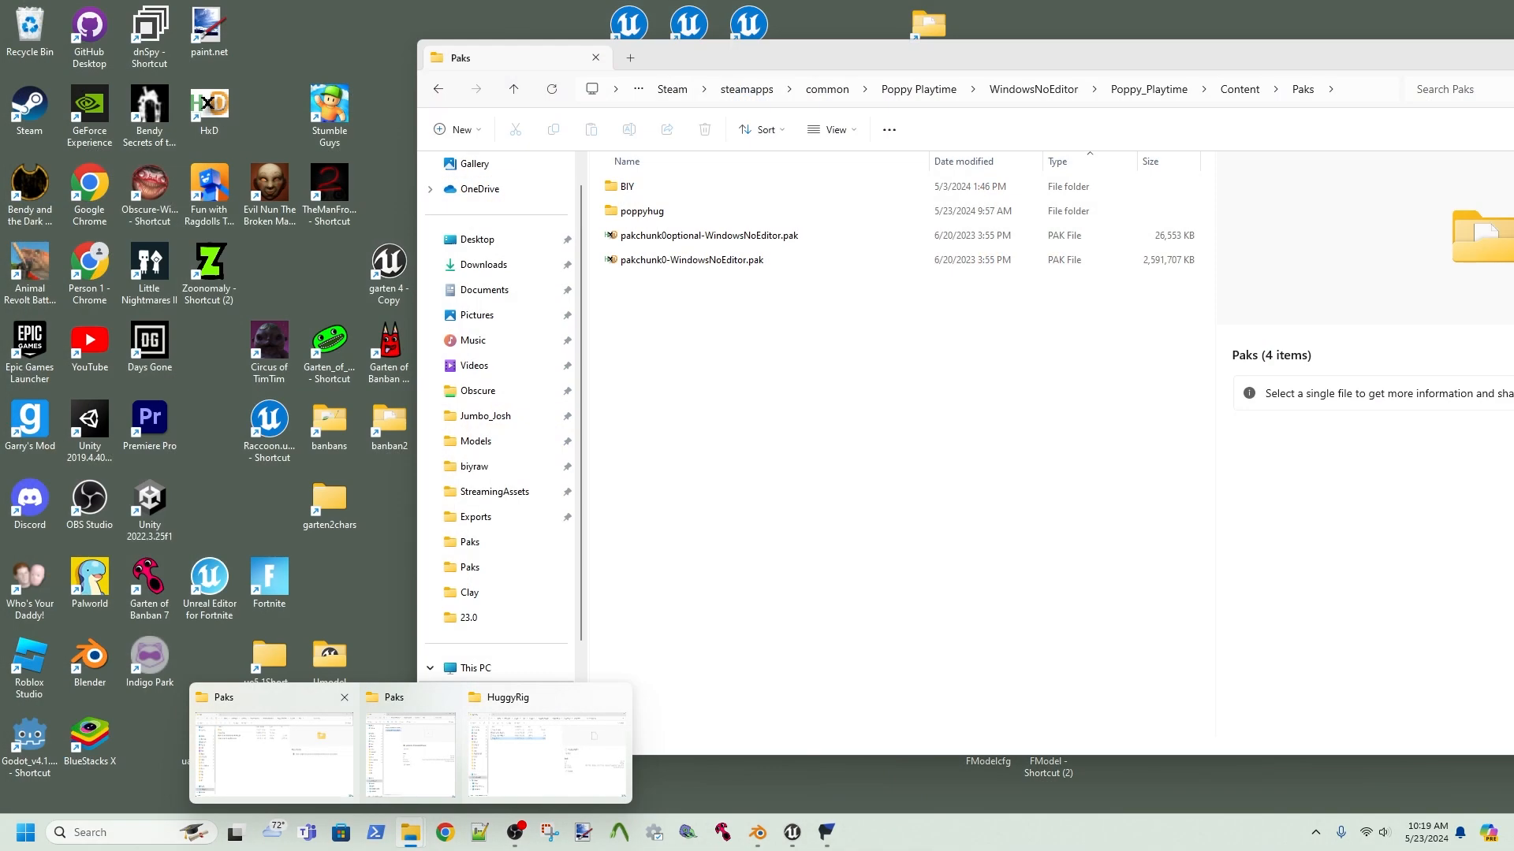
{"action": "left_click", "coordinate": [274, 753]}
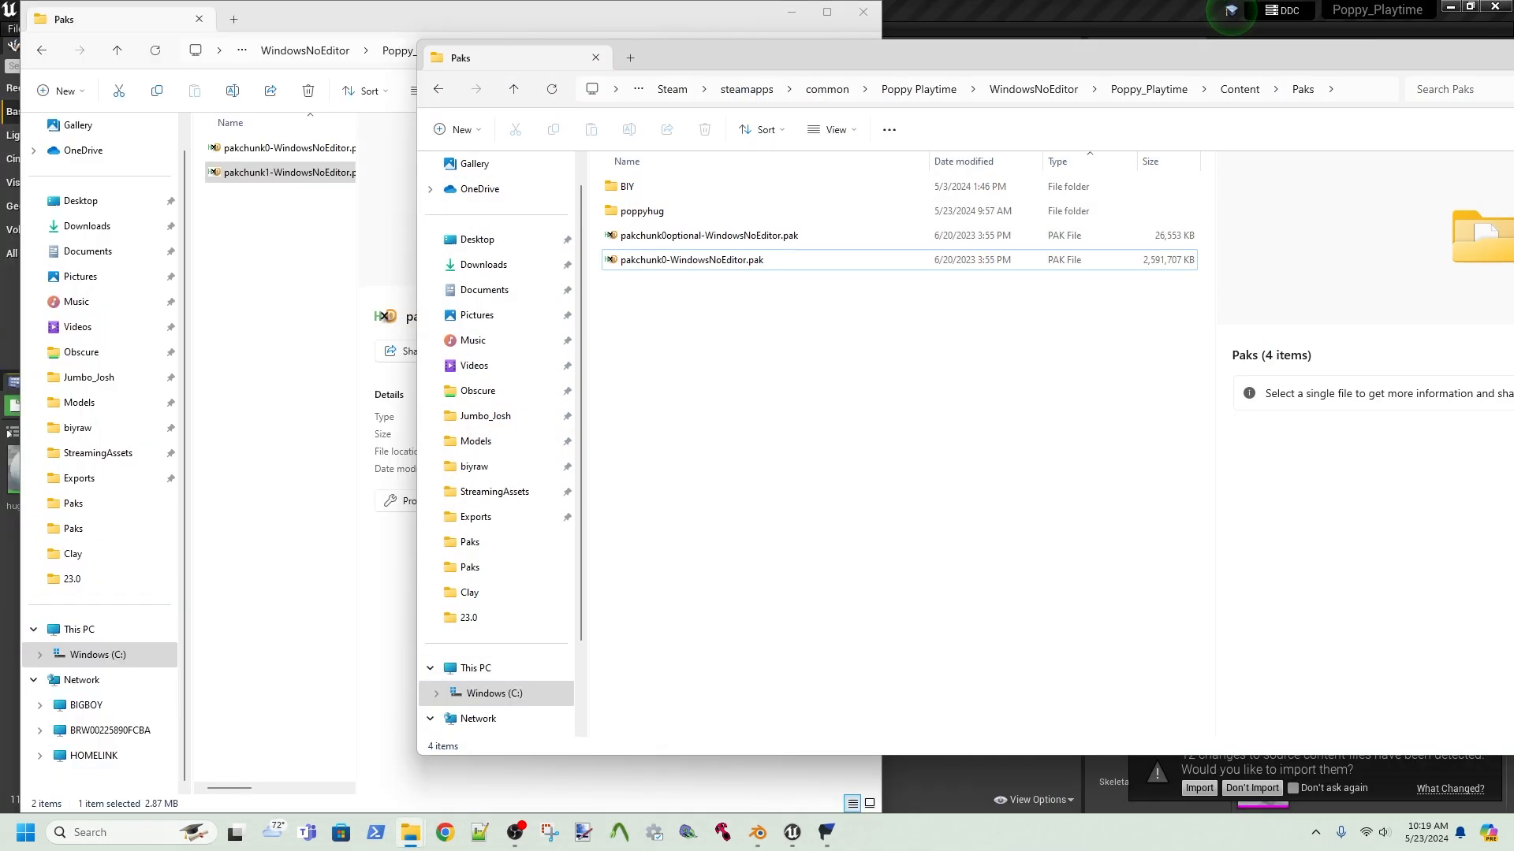
{"action": "left_click_drag", "start_coordinate": [711, 56], "coordinate": [796, 64]}
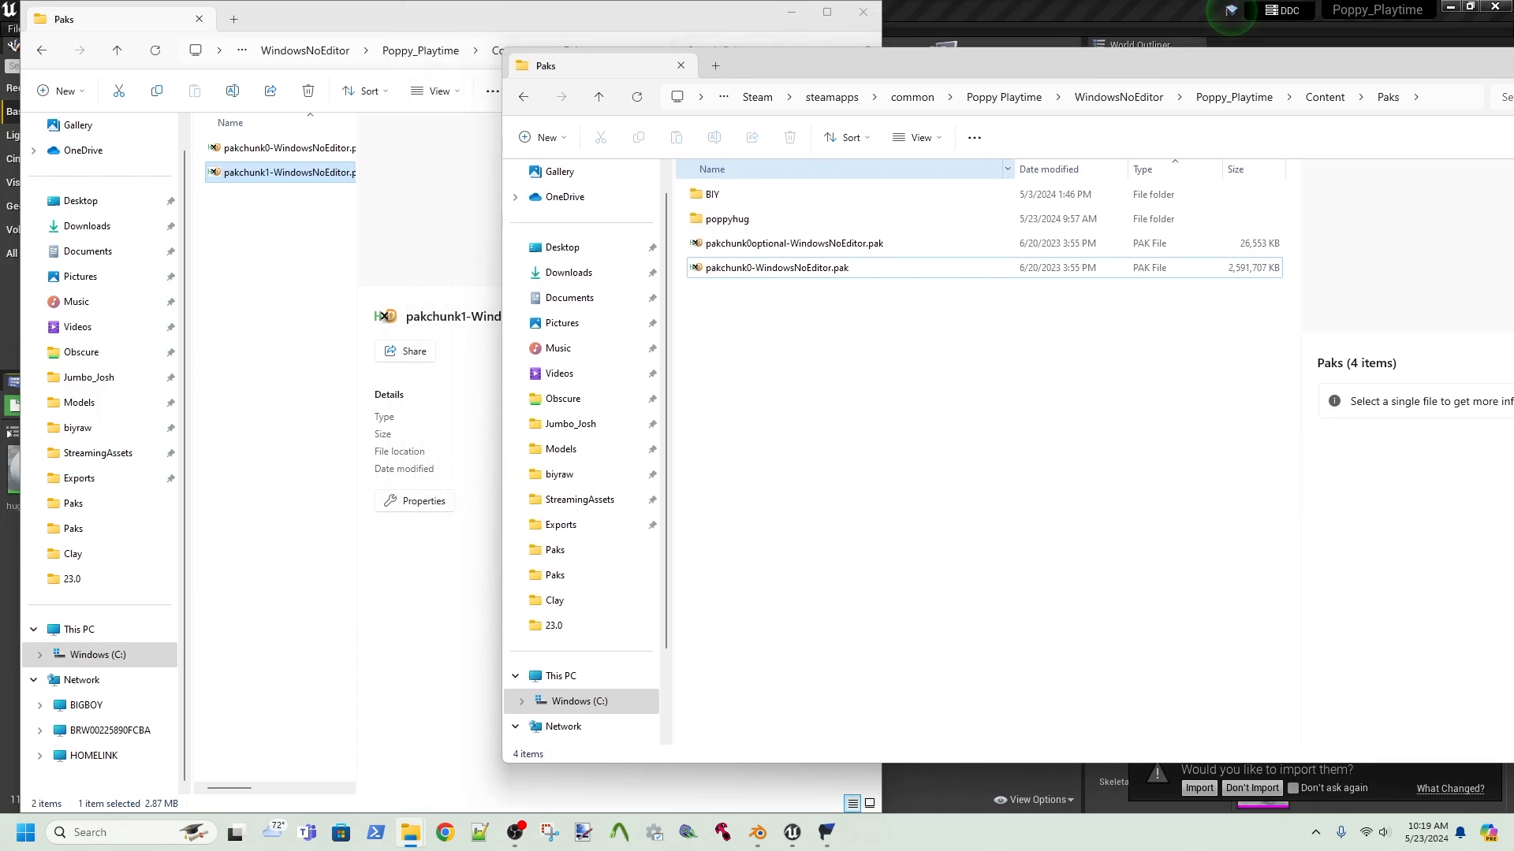
{"action": "right_click_drag", "start_coordinate": [284, 171], "coordinate": [779, 388]}
{"action": "left_click", "coordinate": [824, 411]}
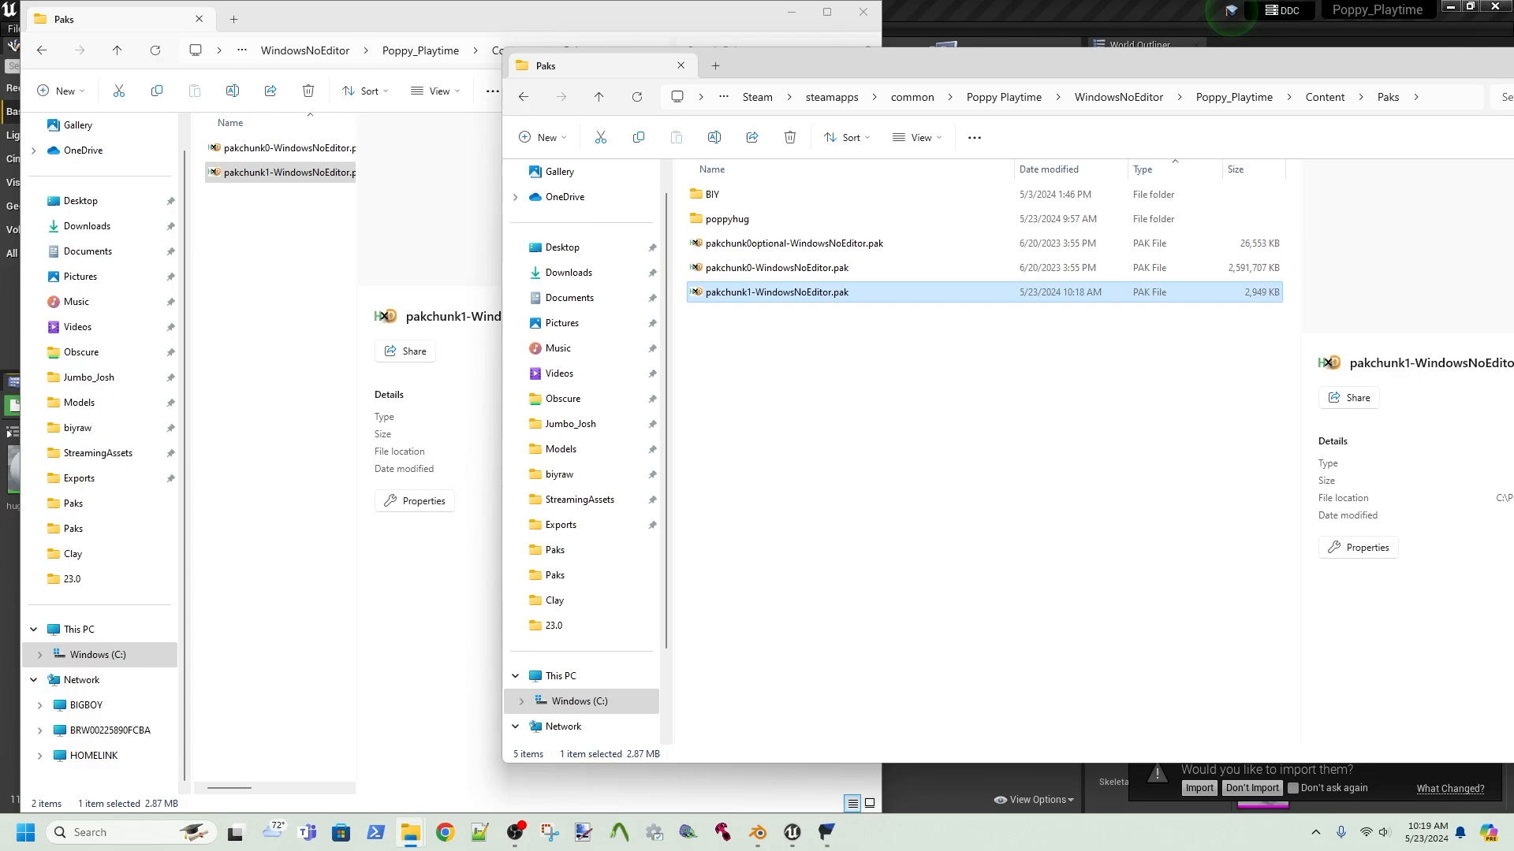
- Rename the copied pak file in the Steam Paks folder as pakchunk1-WindowsNoEditor_P.pak
{"action": "key", "text": "F2"}
{"action": "key", "text": "Right"}
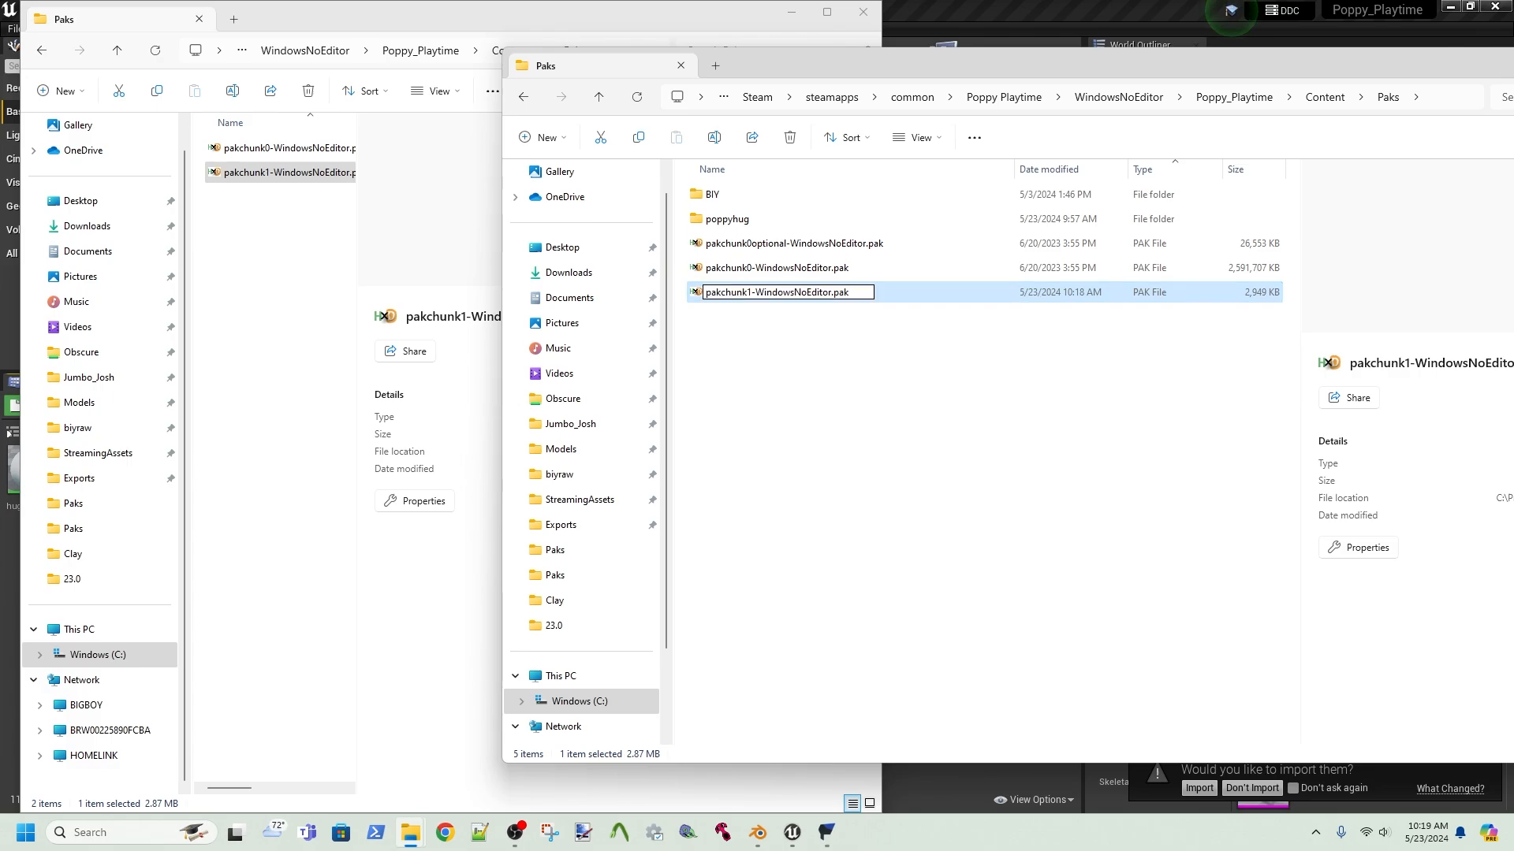
{"action": "type", "text": "_P"}
{"action": "key", "text": "Return"}
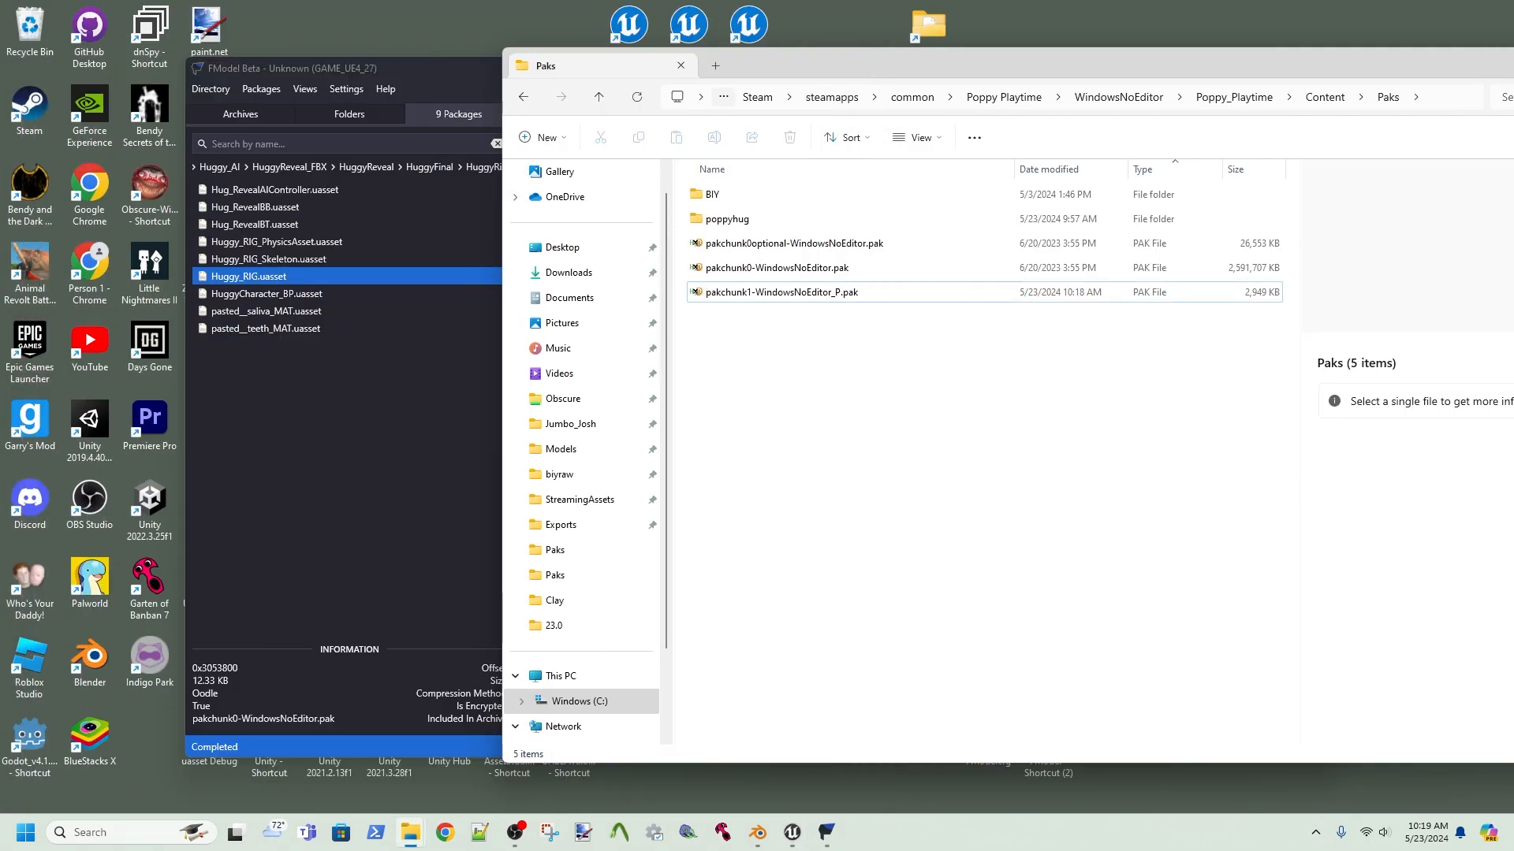
- Close FModel and move the Steam Paks window aside to uncover the game shortcut on the desktop
{"action": "key", "text": "alt+Tab"}
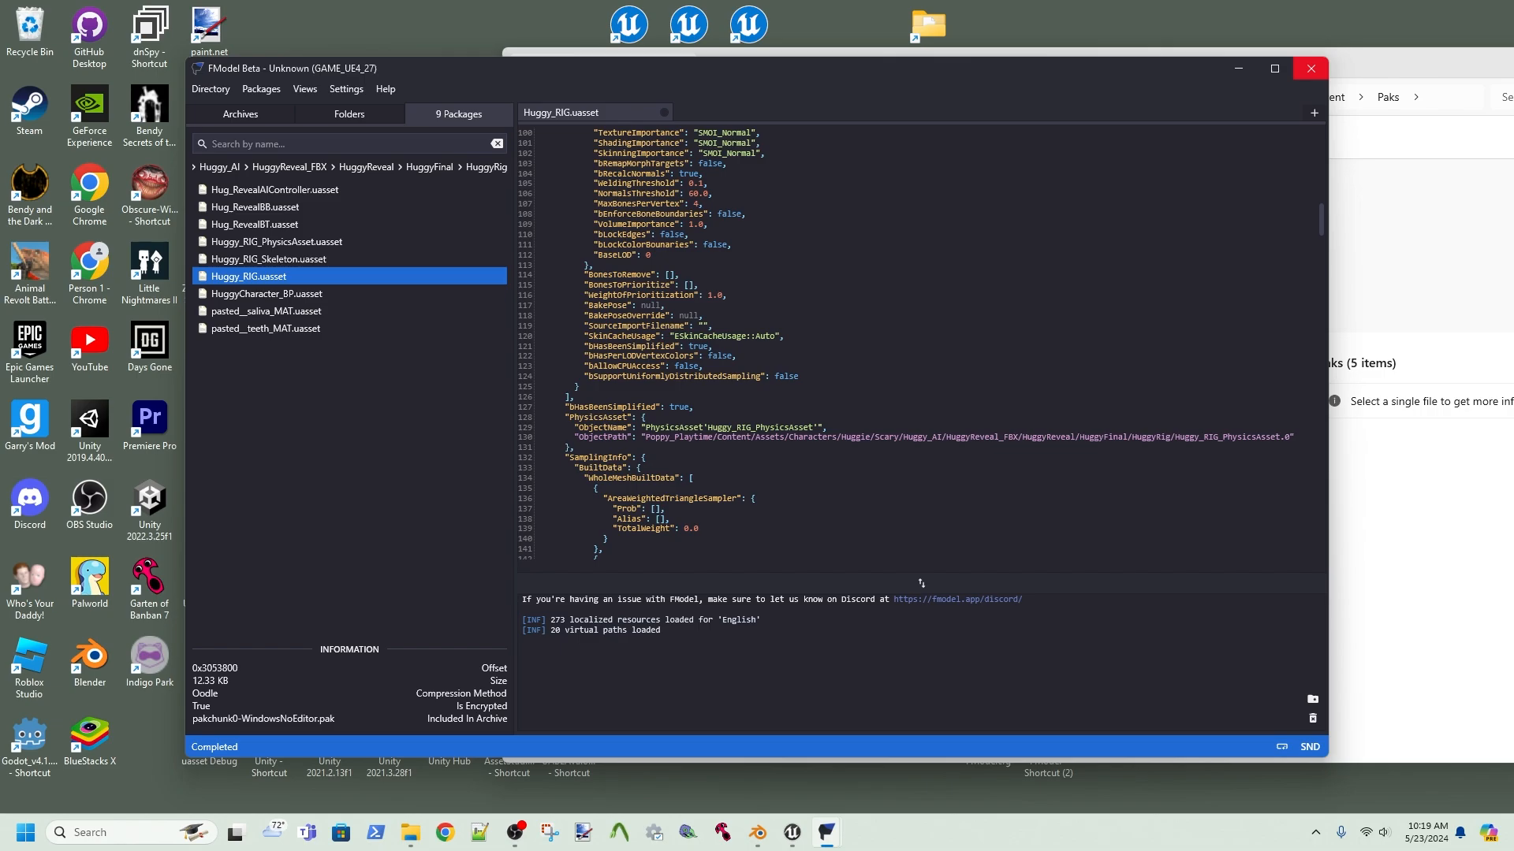
{"action": "left_click", "coordinate": [1311, 69]}
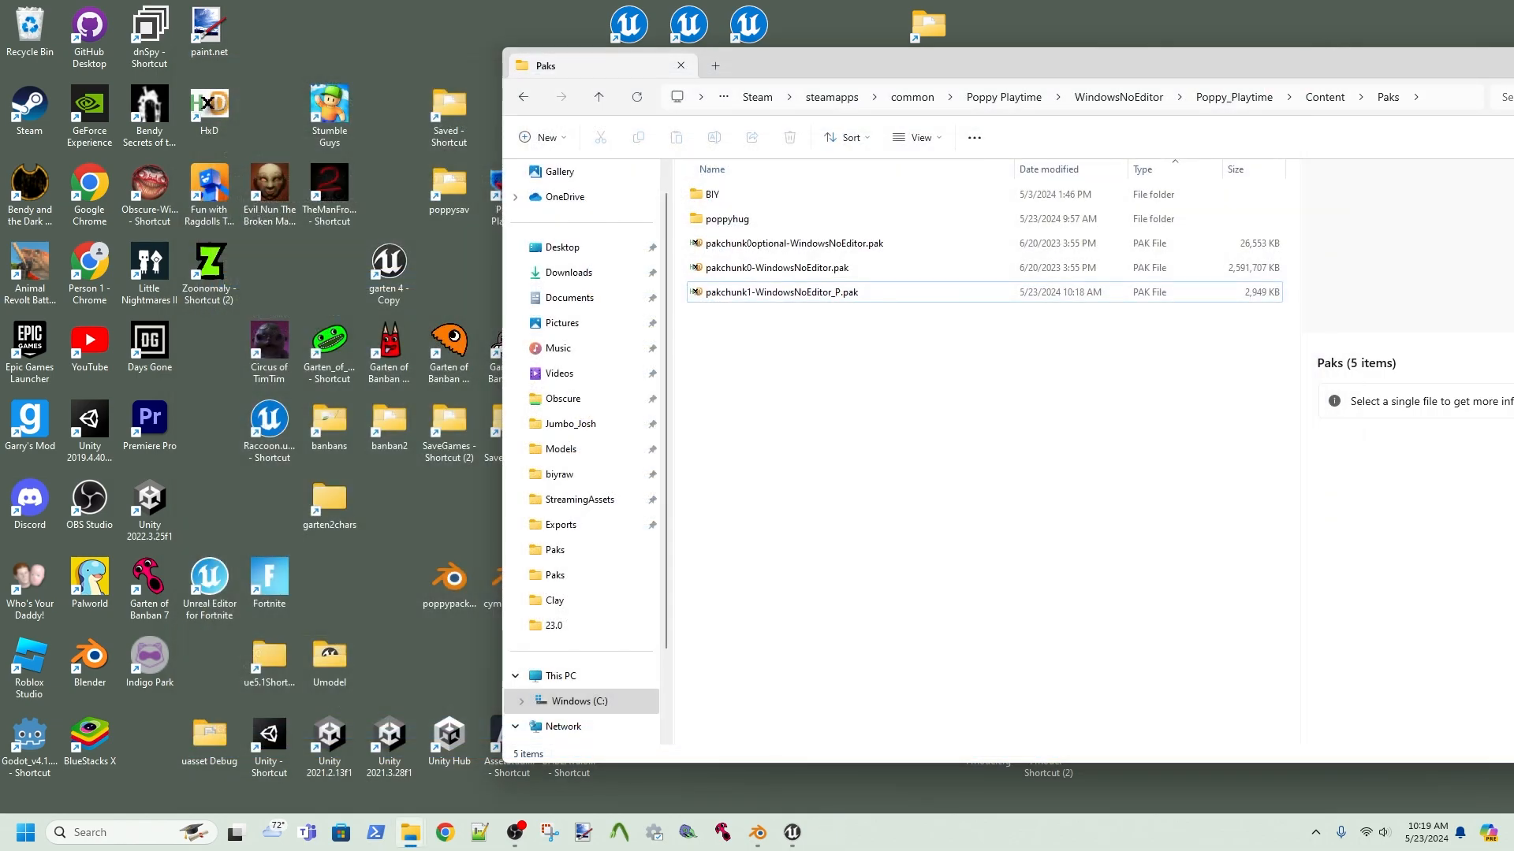
{"action": "left_click_drag", "start_coordinate": [956, 66], "coordinate": [1154, 87]}
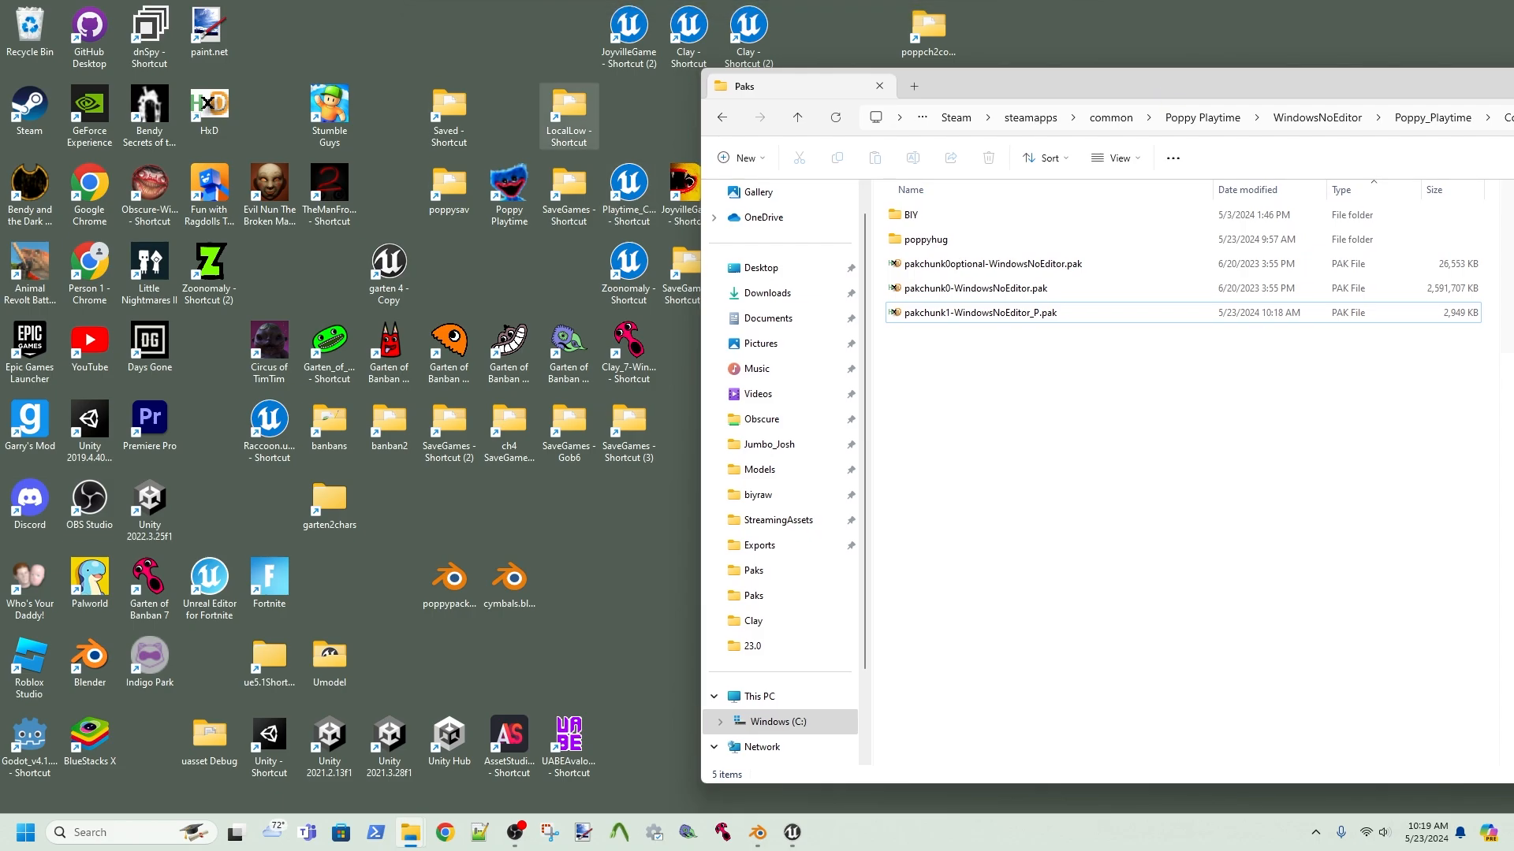
- Launch Poppy Playtime from the desktop, choose Chapter 1, and load the last autosave
{"action": "double_click", "coordinate": [509, 189]}
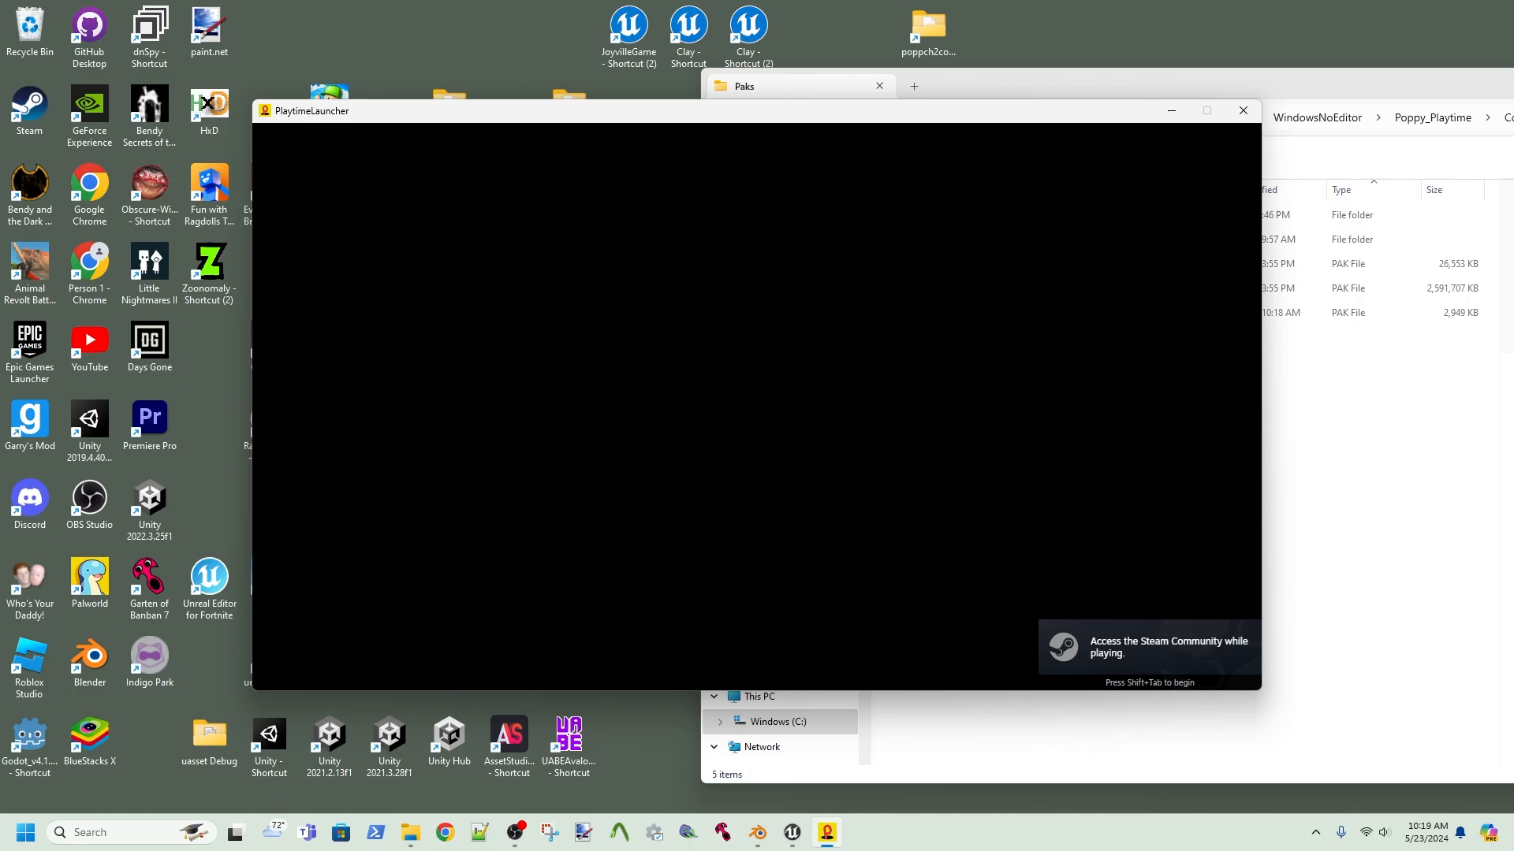
{"action": "left_click", "coordinate": [544, 406]}
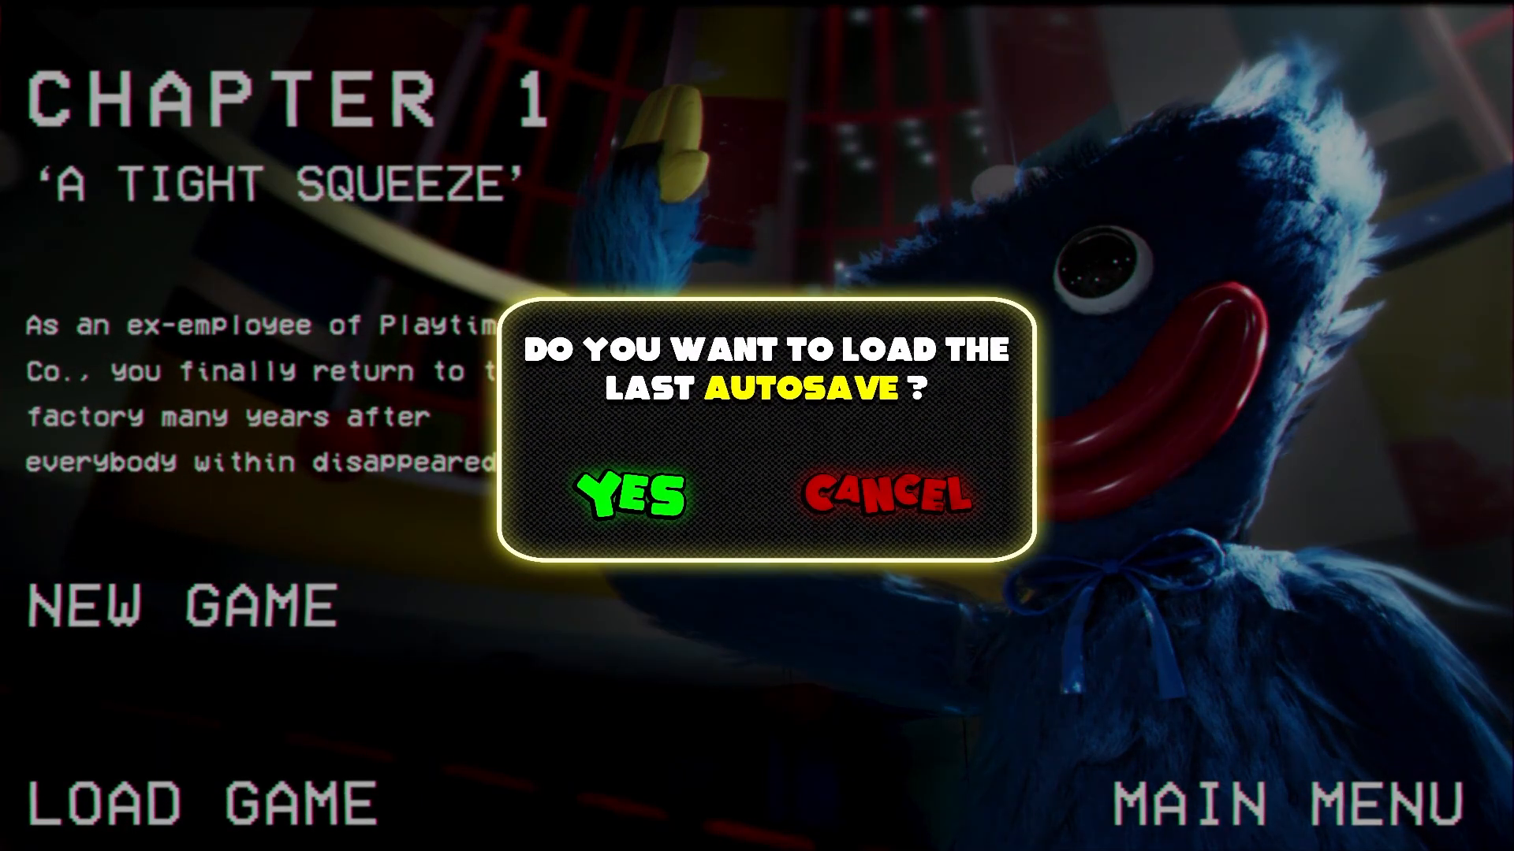
{"action": "left_click", "coordinate": [632, 496]}
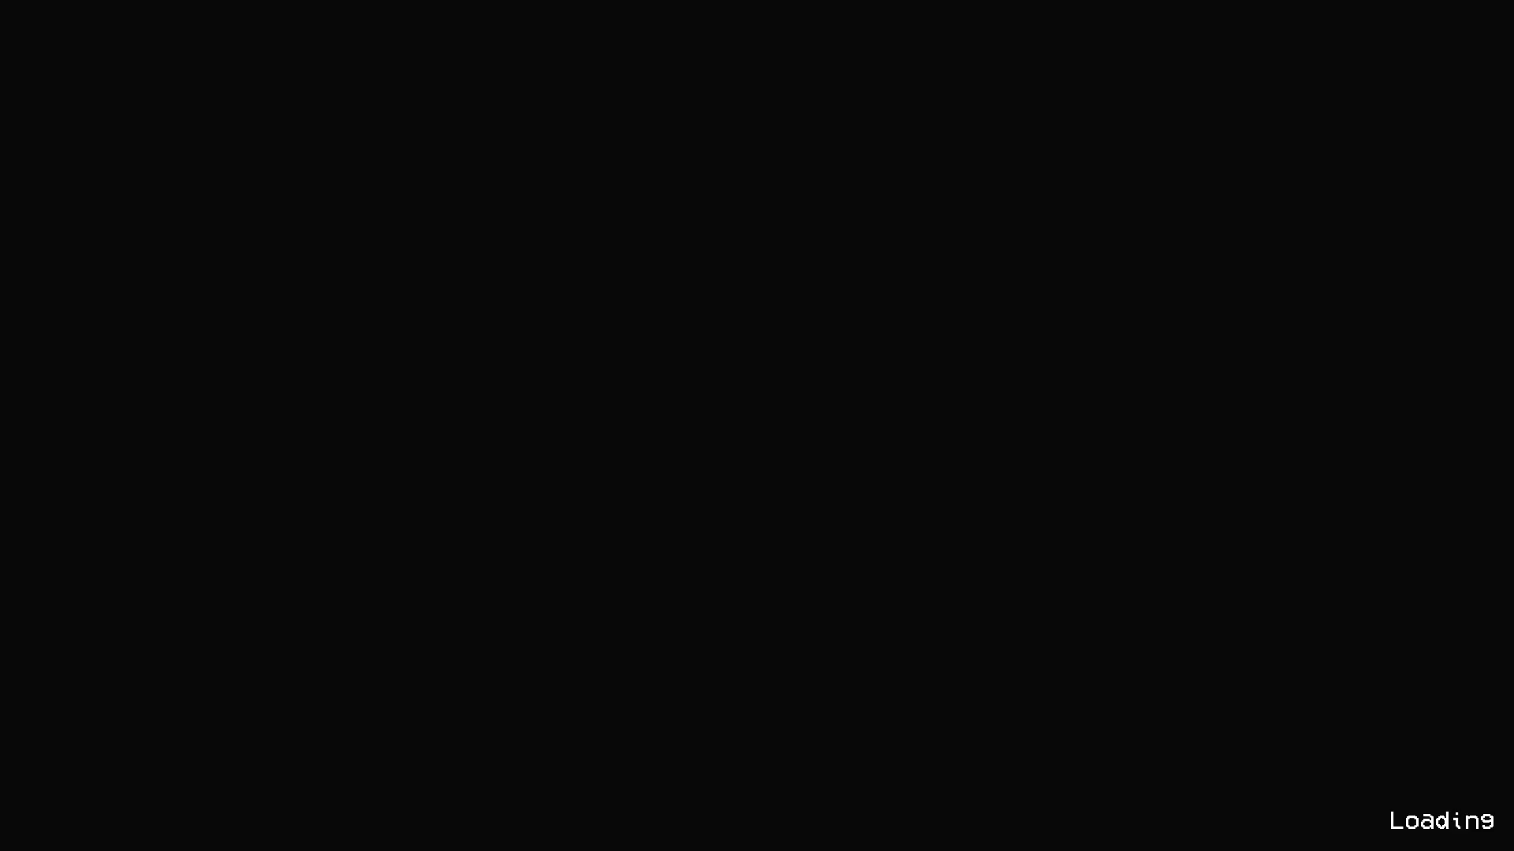
{"action": "key", "text": "w"}
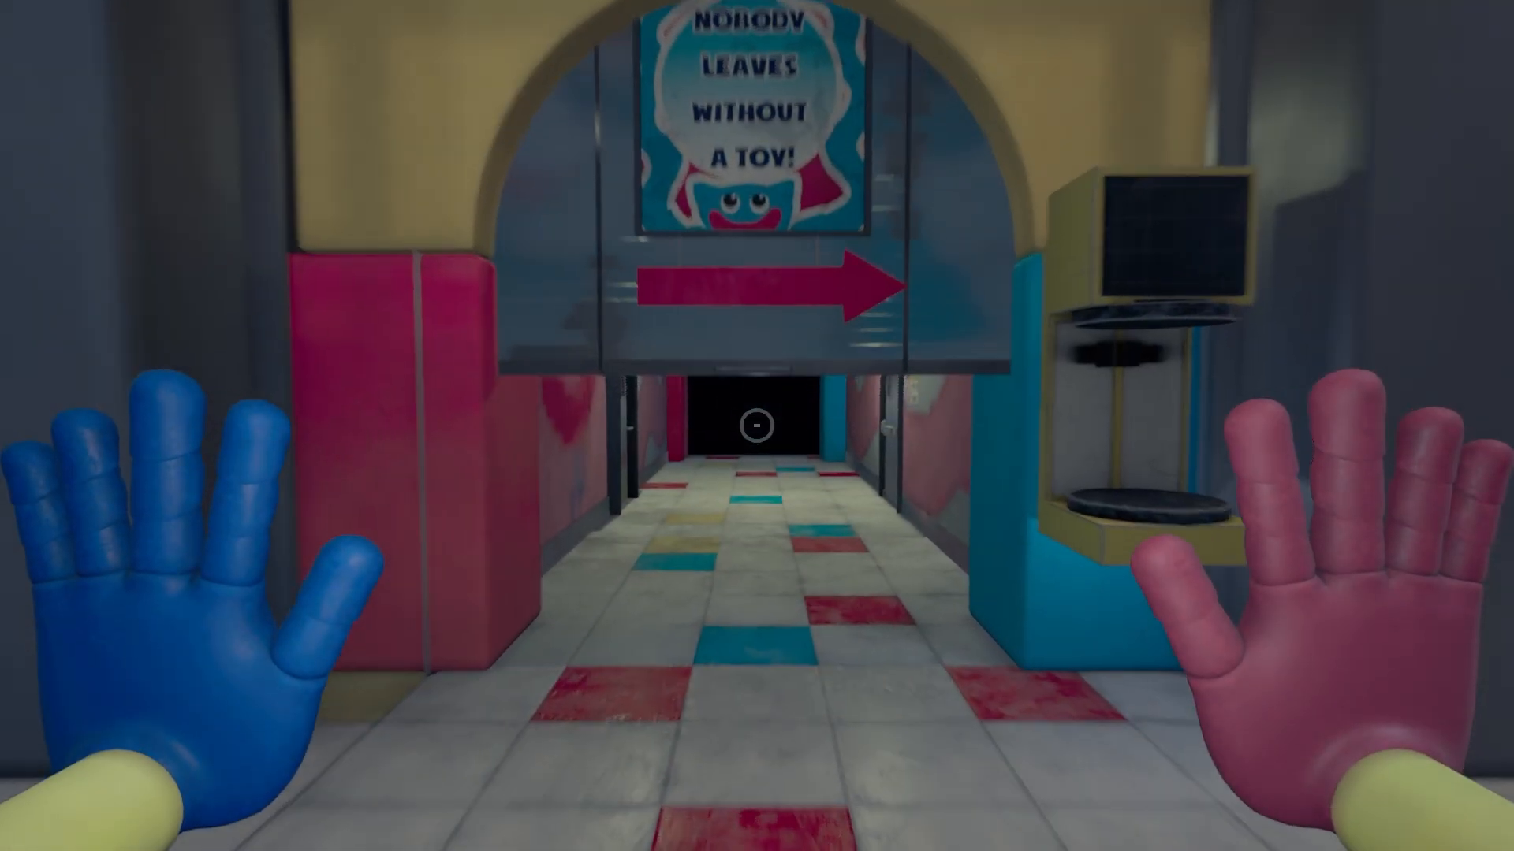
{"action": "key", "text": "w"}
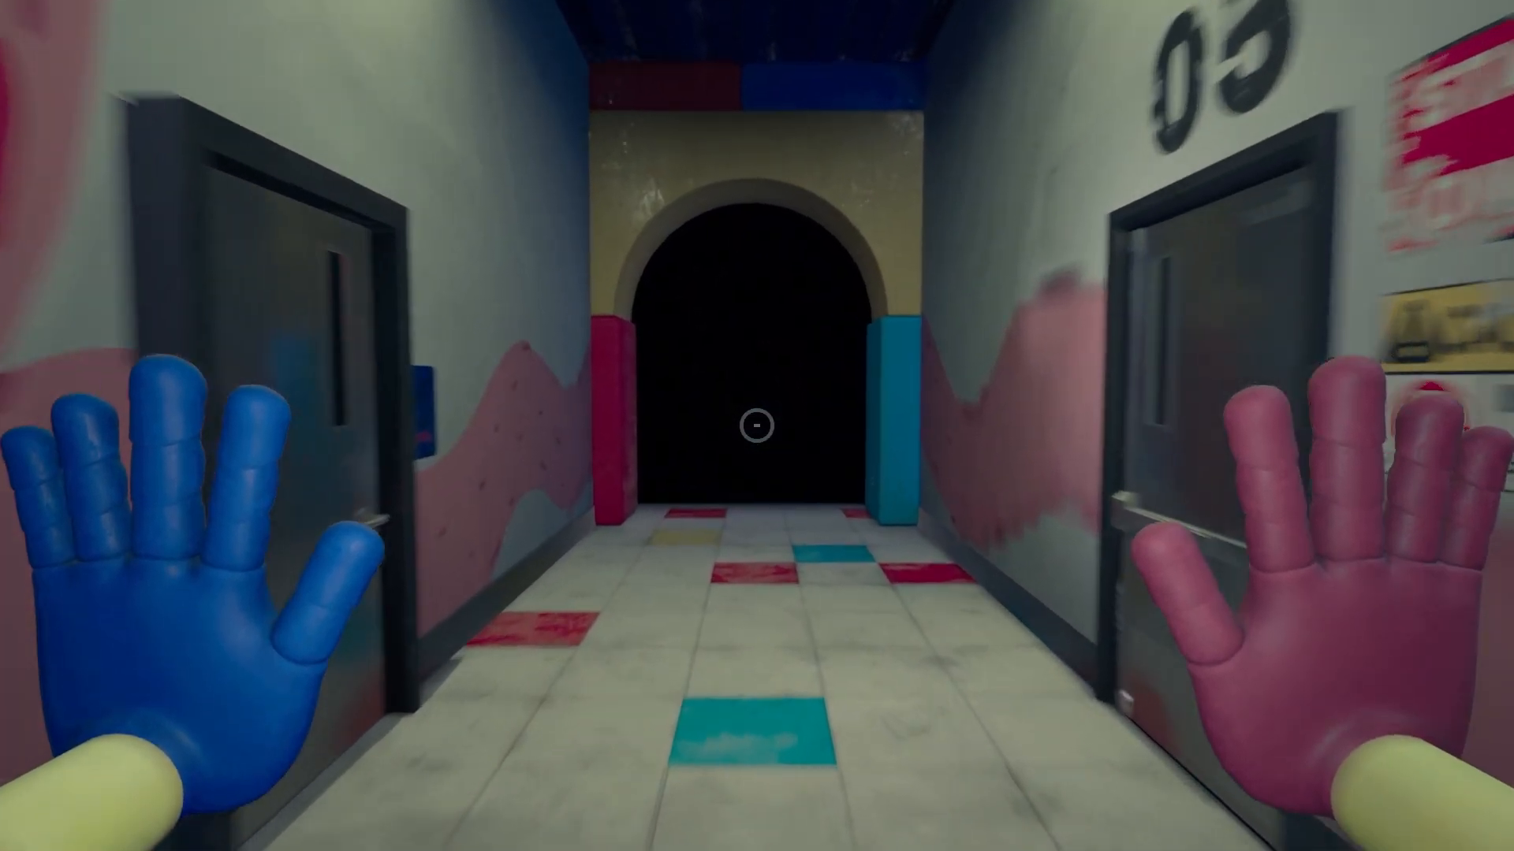
{"action": "key", "text": "w"}
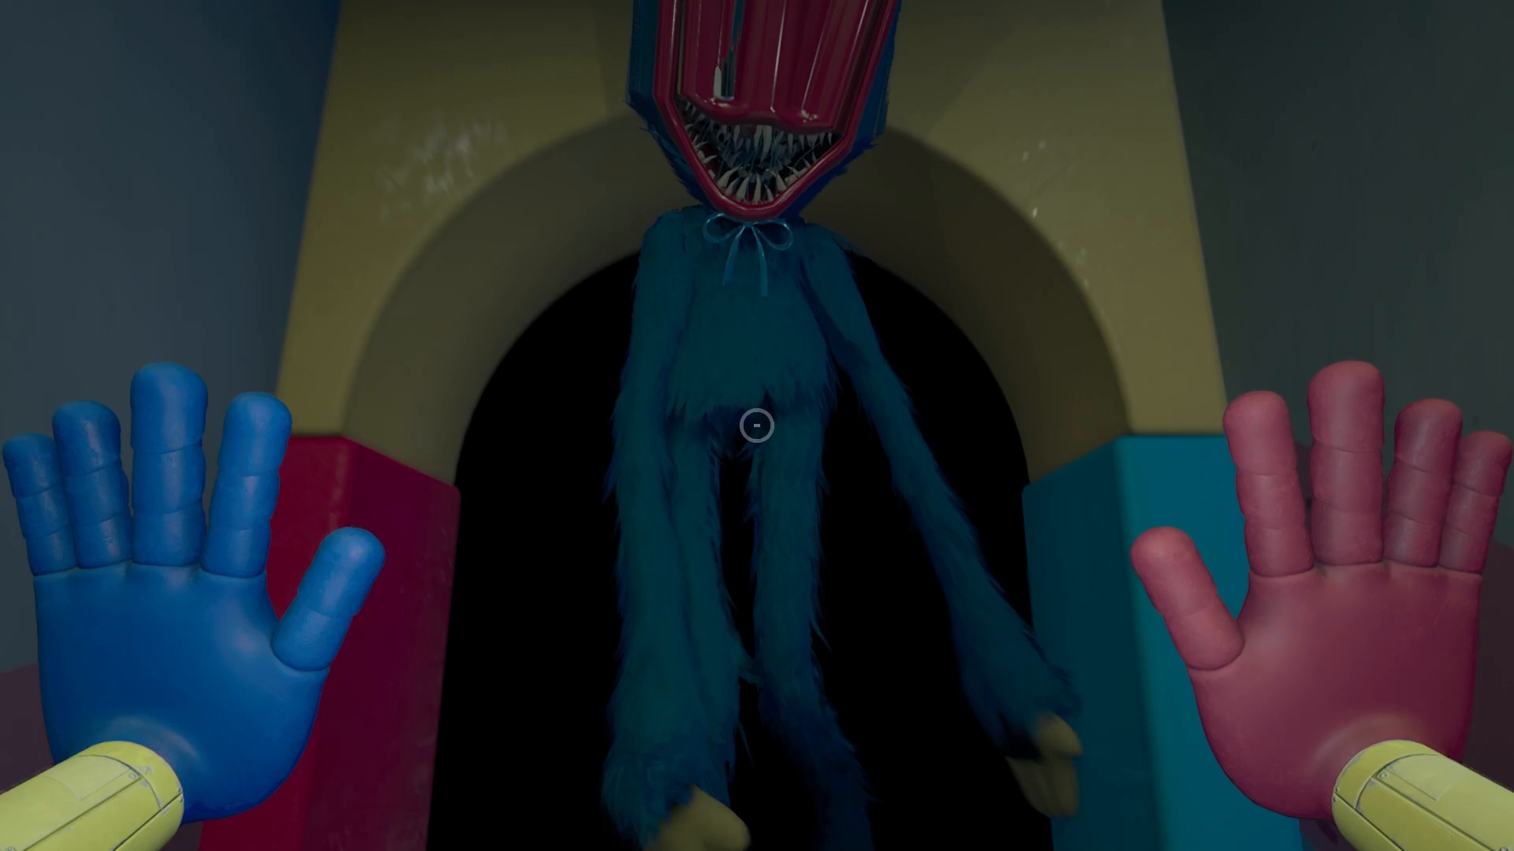
{"action": "key", "text": "s"}
{"action": "key", "text": "s"}
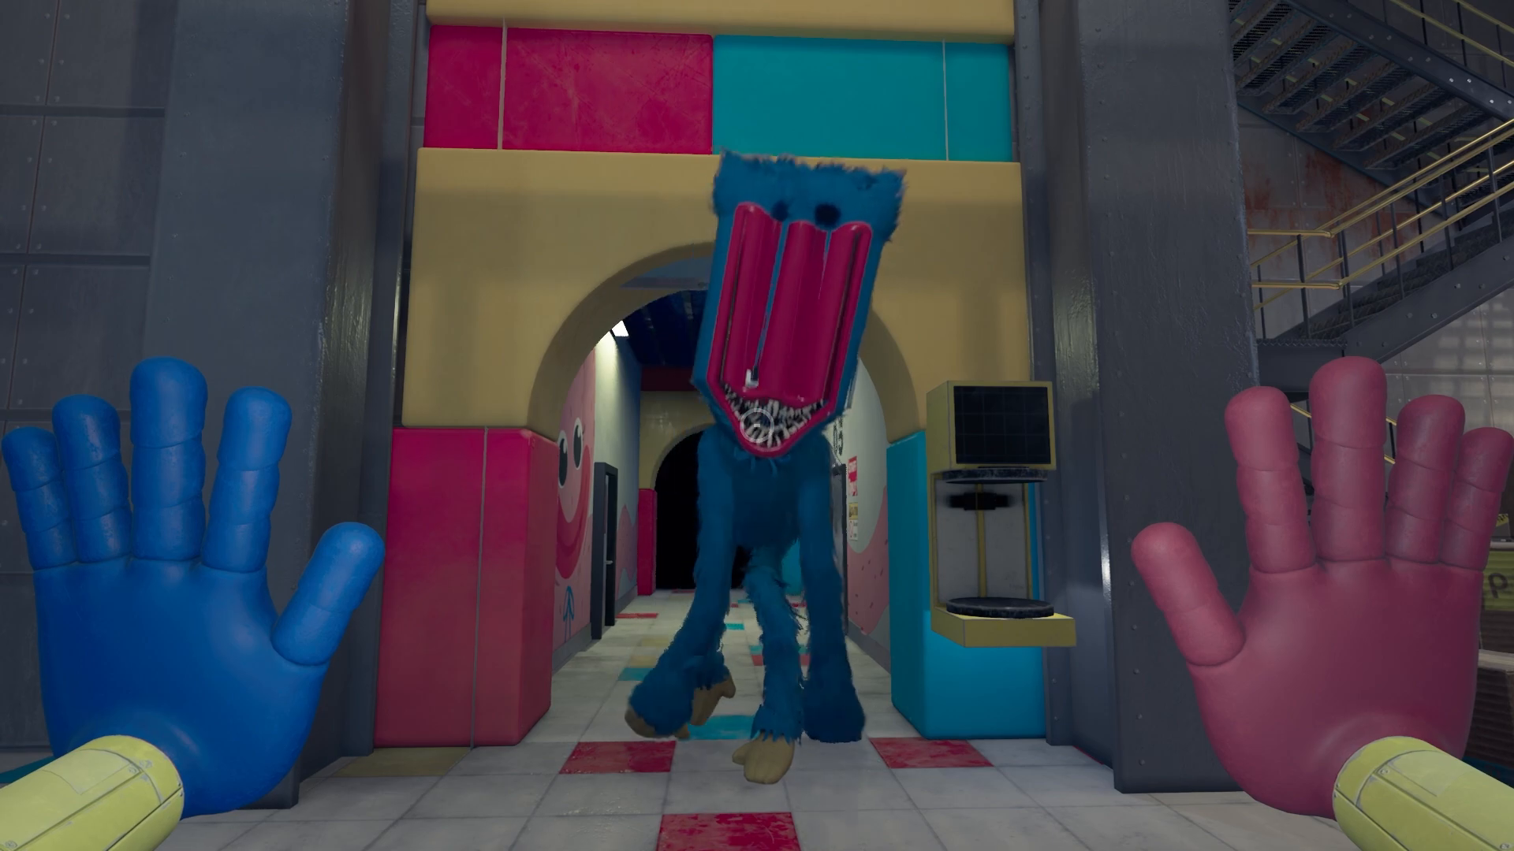
{"action": "key", "text": "w"}
{"action": "left_click", "coordinate": [756, 426]}
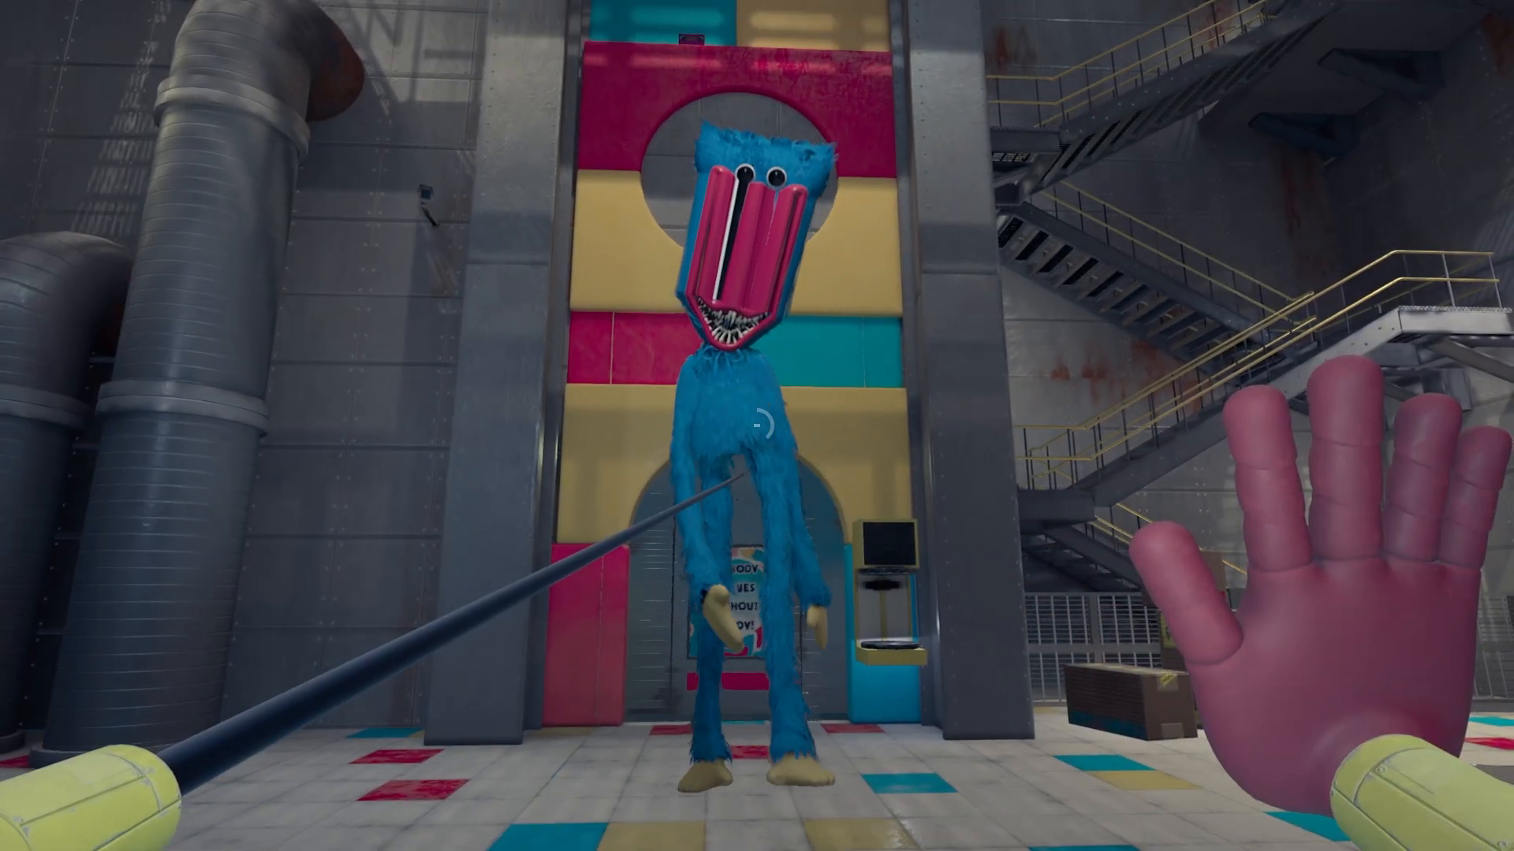